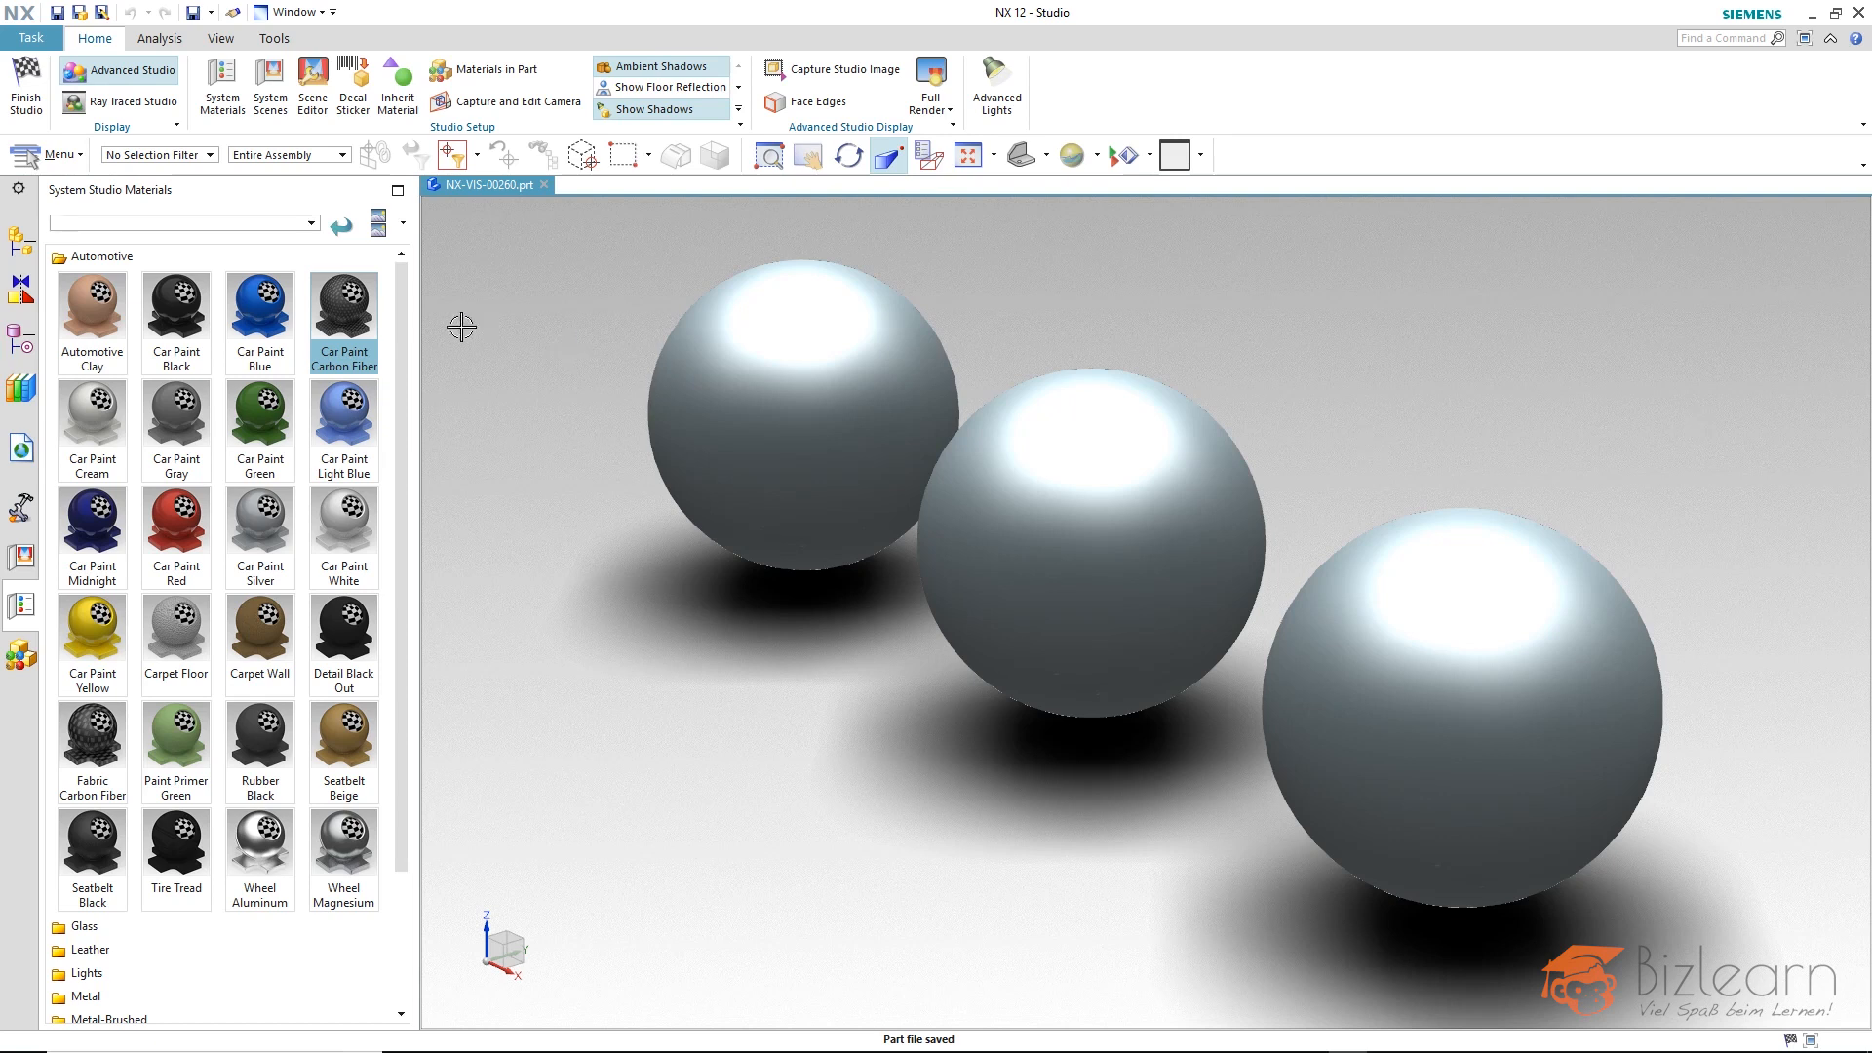
Assign Car Paint Carbon Fiber to the rearmost sphere and open that material for editing with the thumbnail preview on.
mouse_move(353, 328)
mouse_down()
mouse_move(371, 353)
mouse_move(669, 396)
mouse_up()
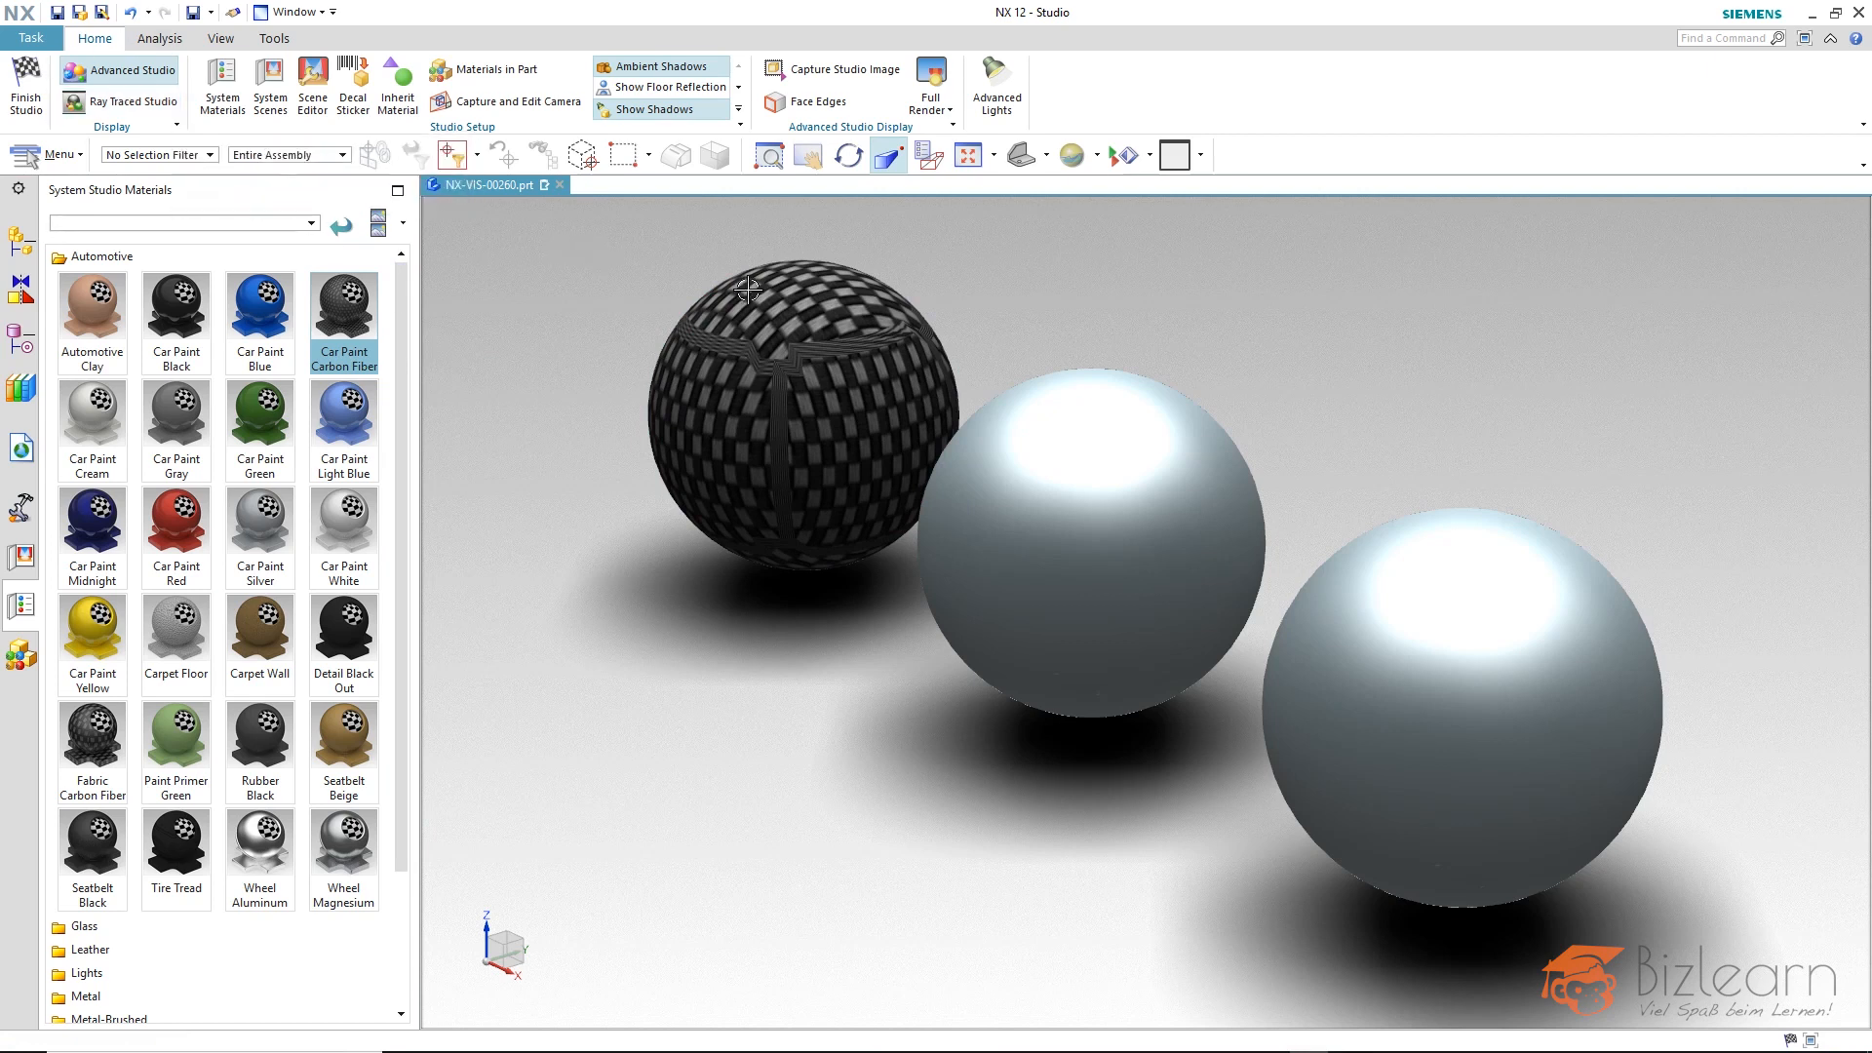
click(812, 314)
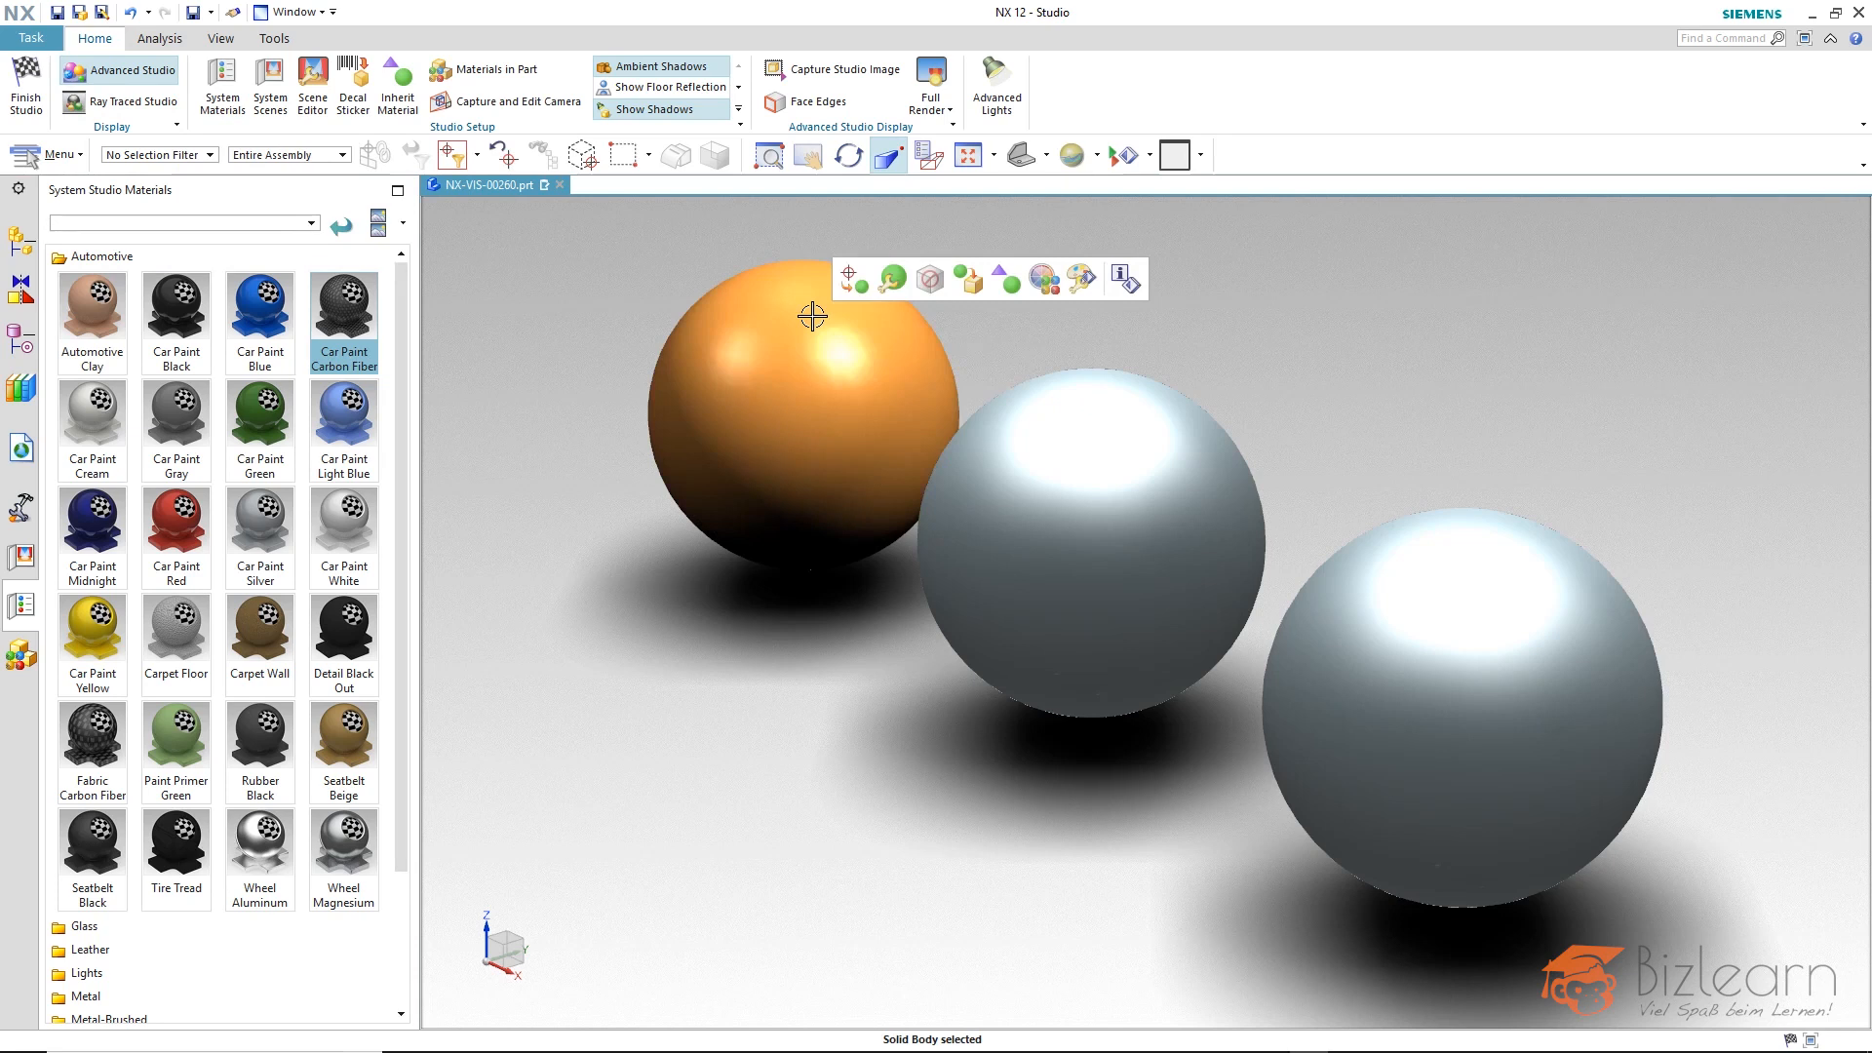
click(903, 289)
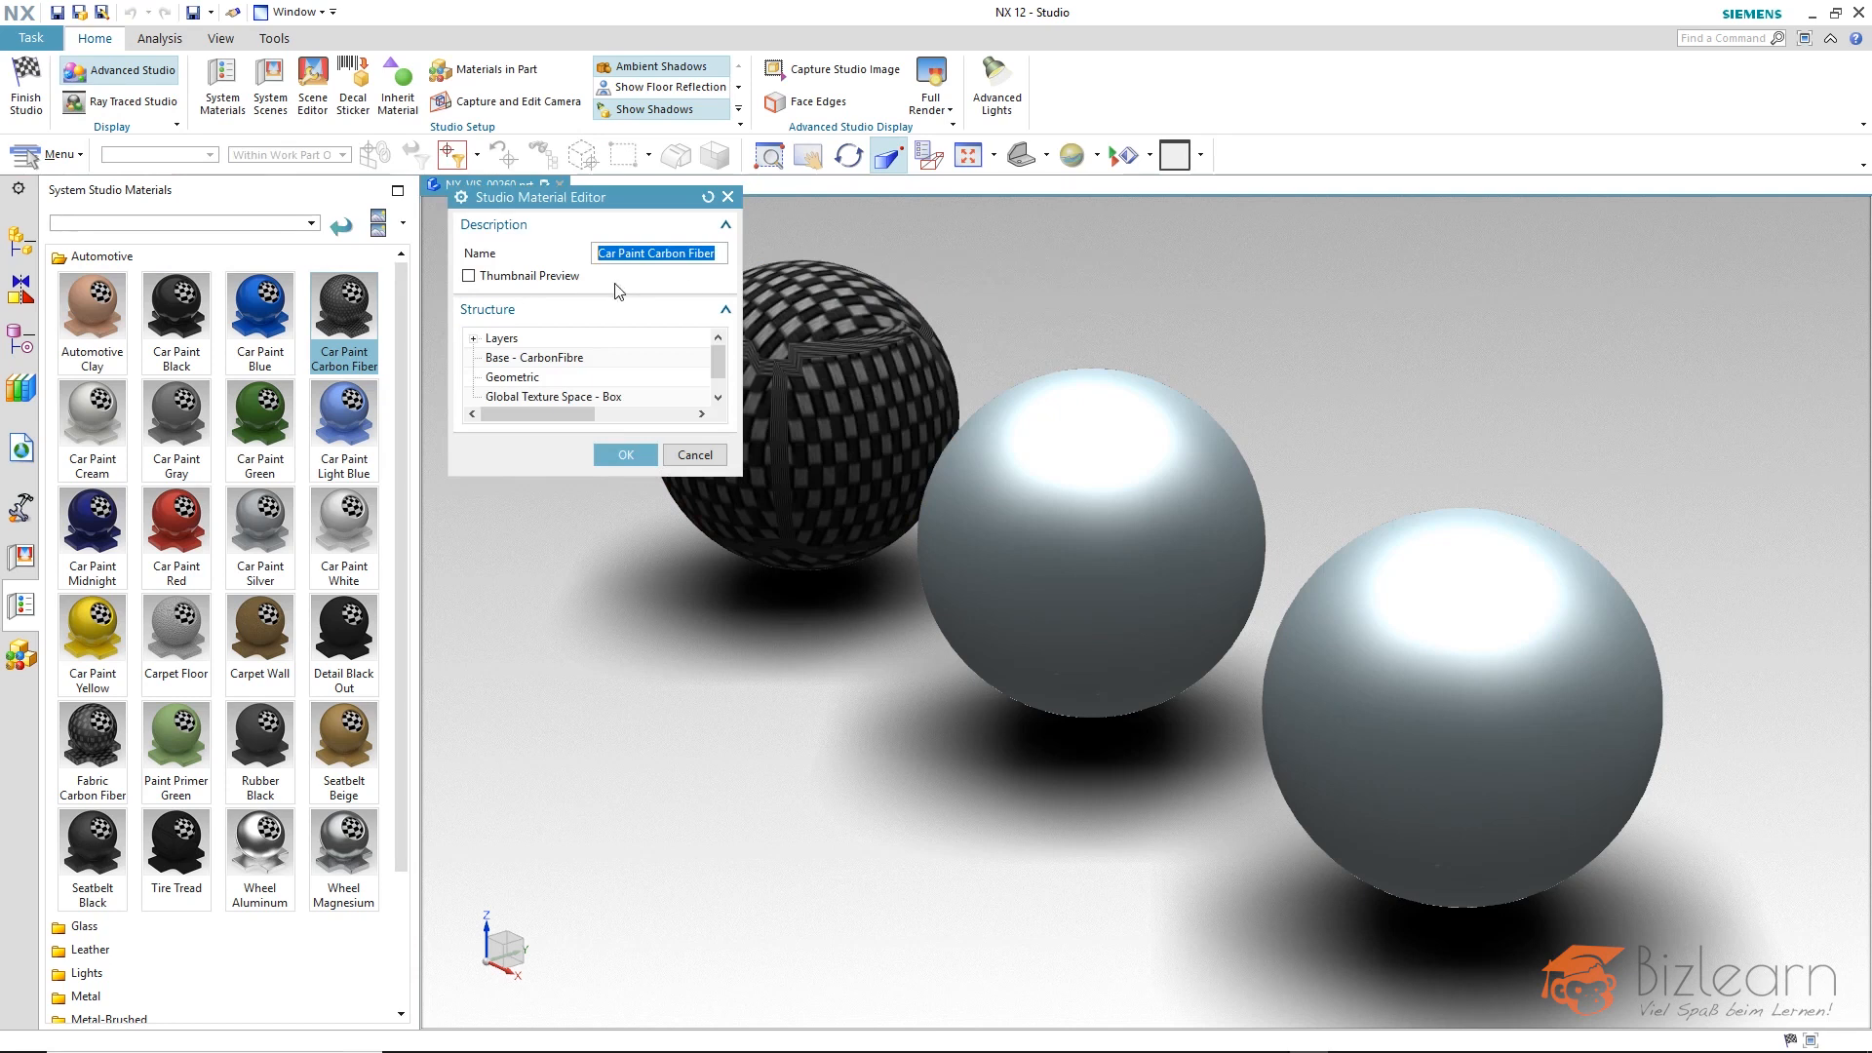
click(483, 275)
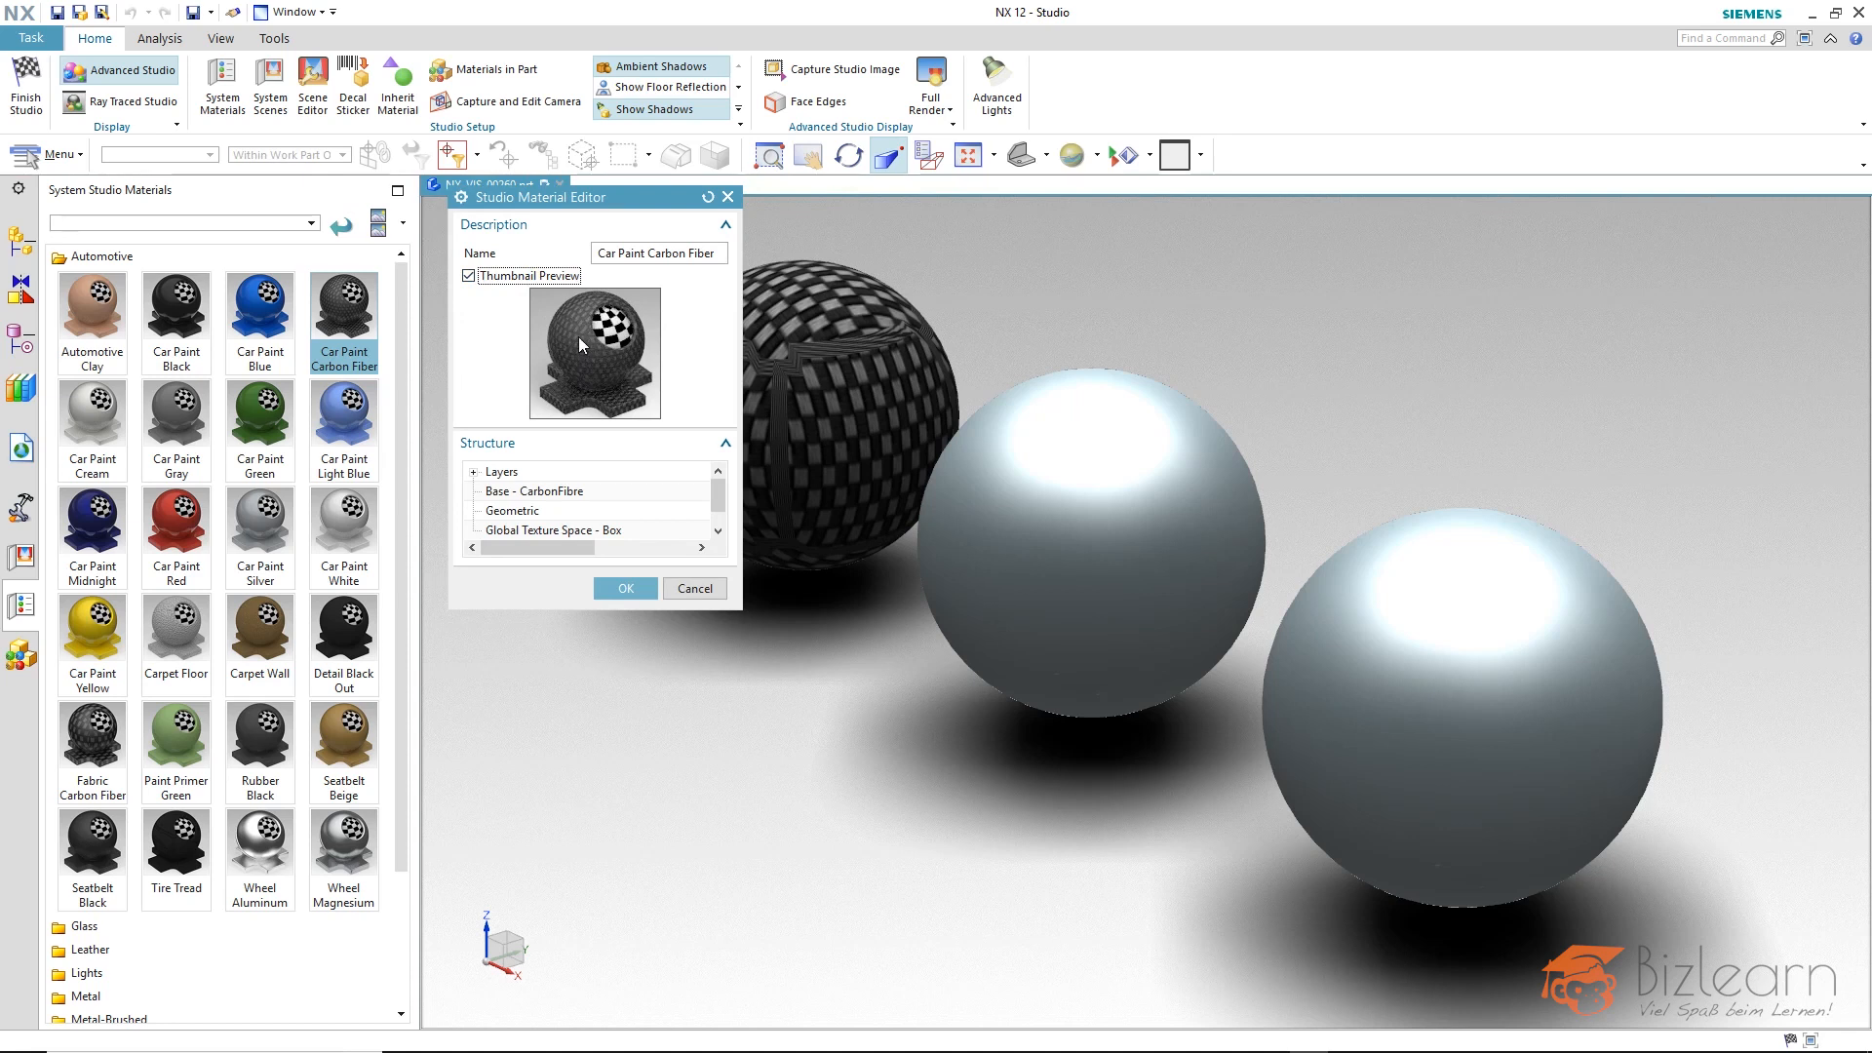
drag(629, 197, 543, 214)
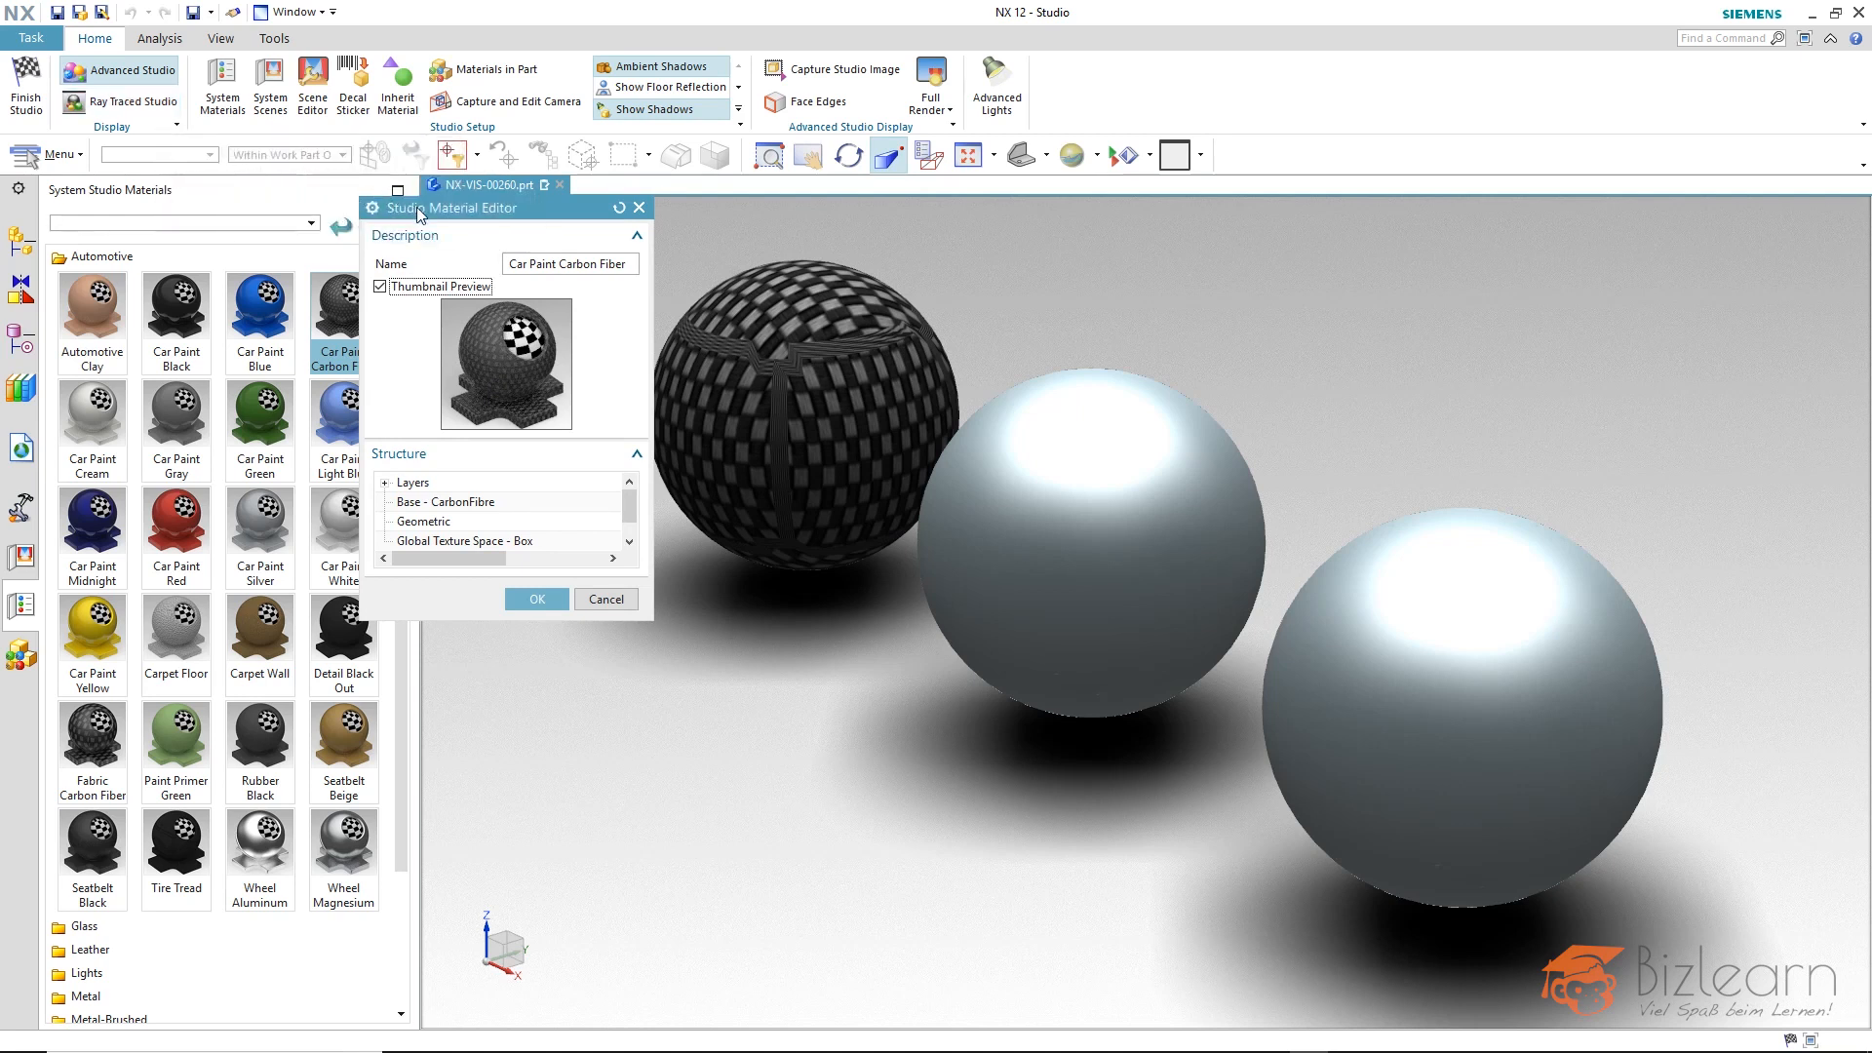
drag(419, 213, 458, 193)
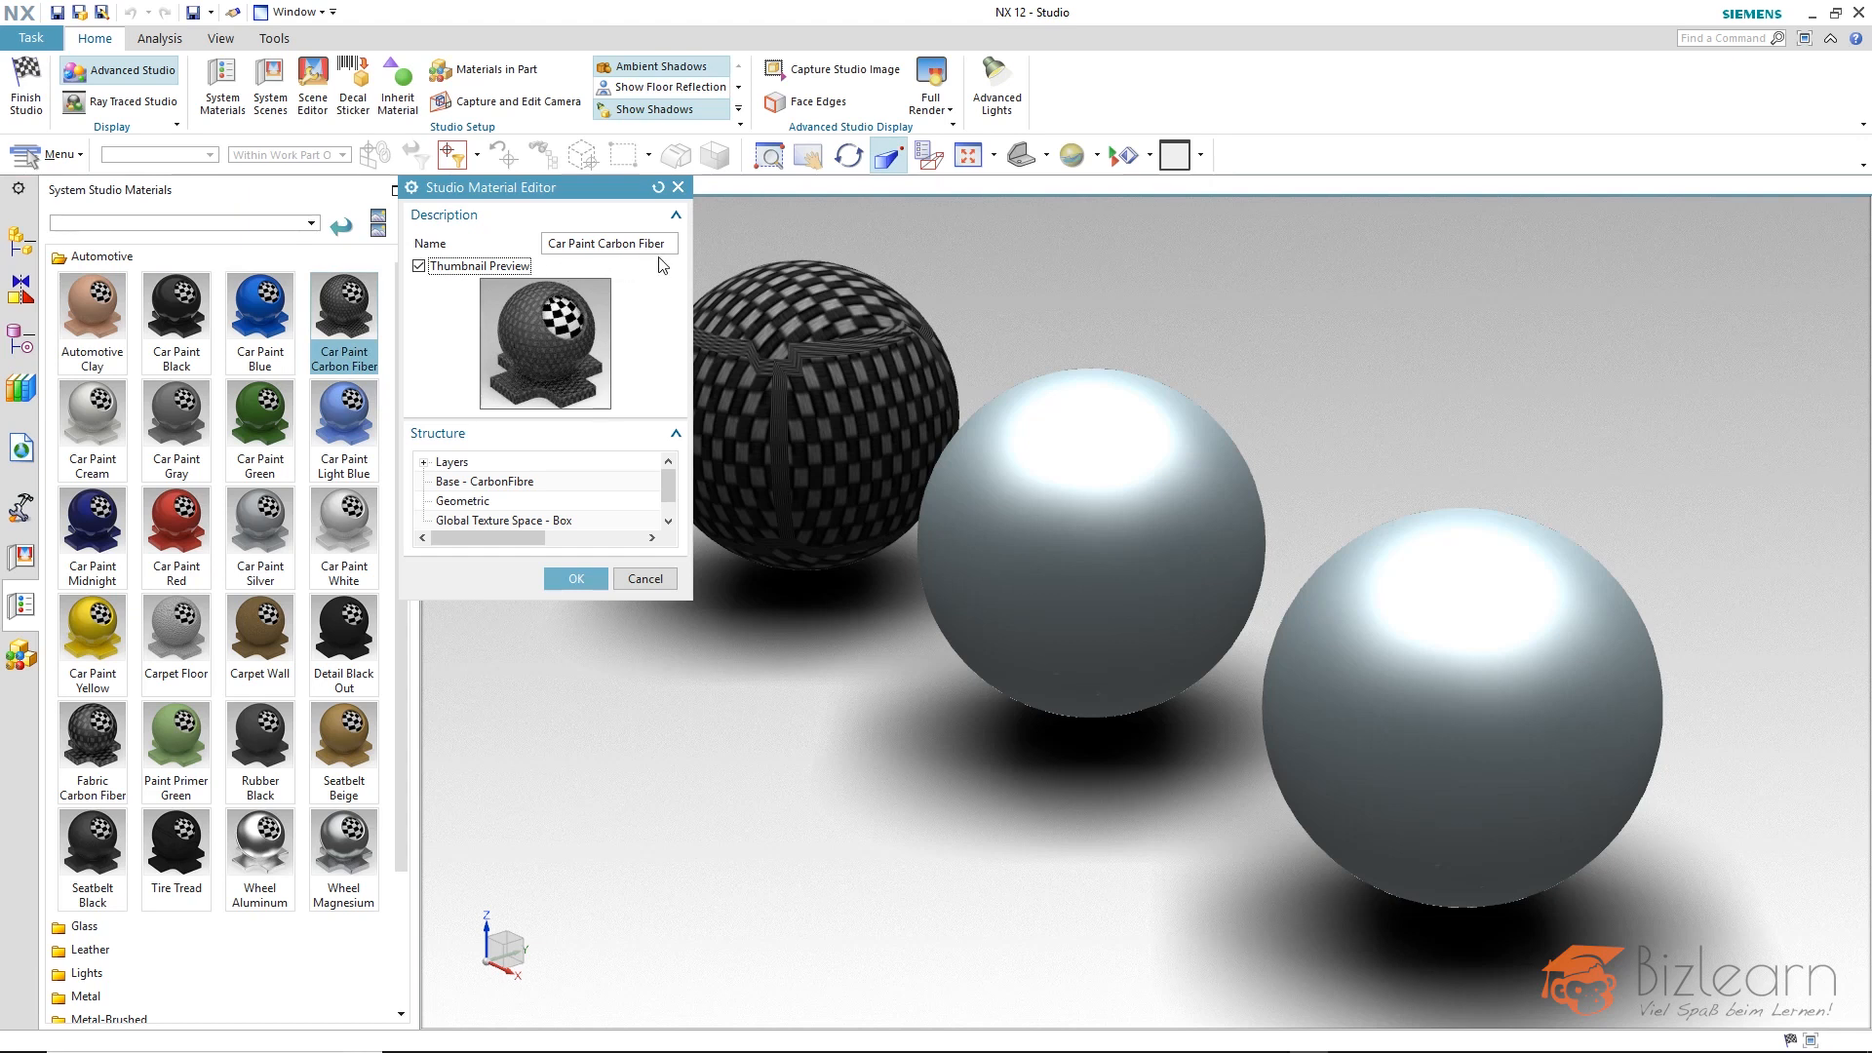
Examine the carbon fiber material's base, layer and geometric properties, including the base type, diffuse color type and emission type options.
click(479, 482)
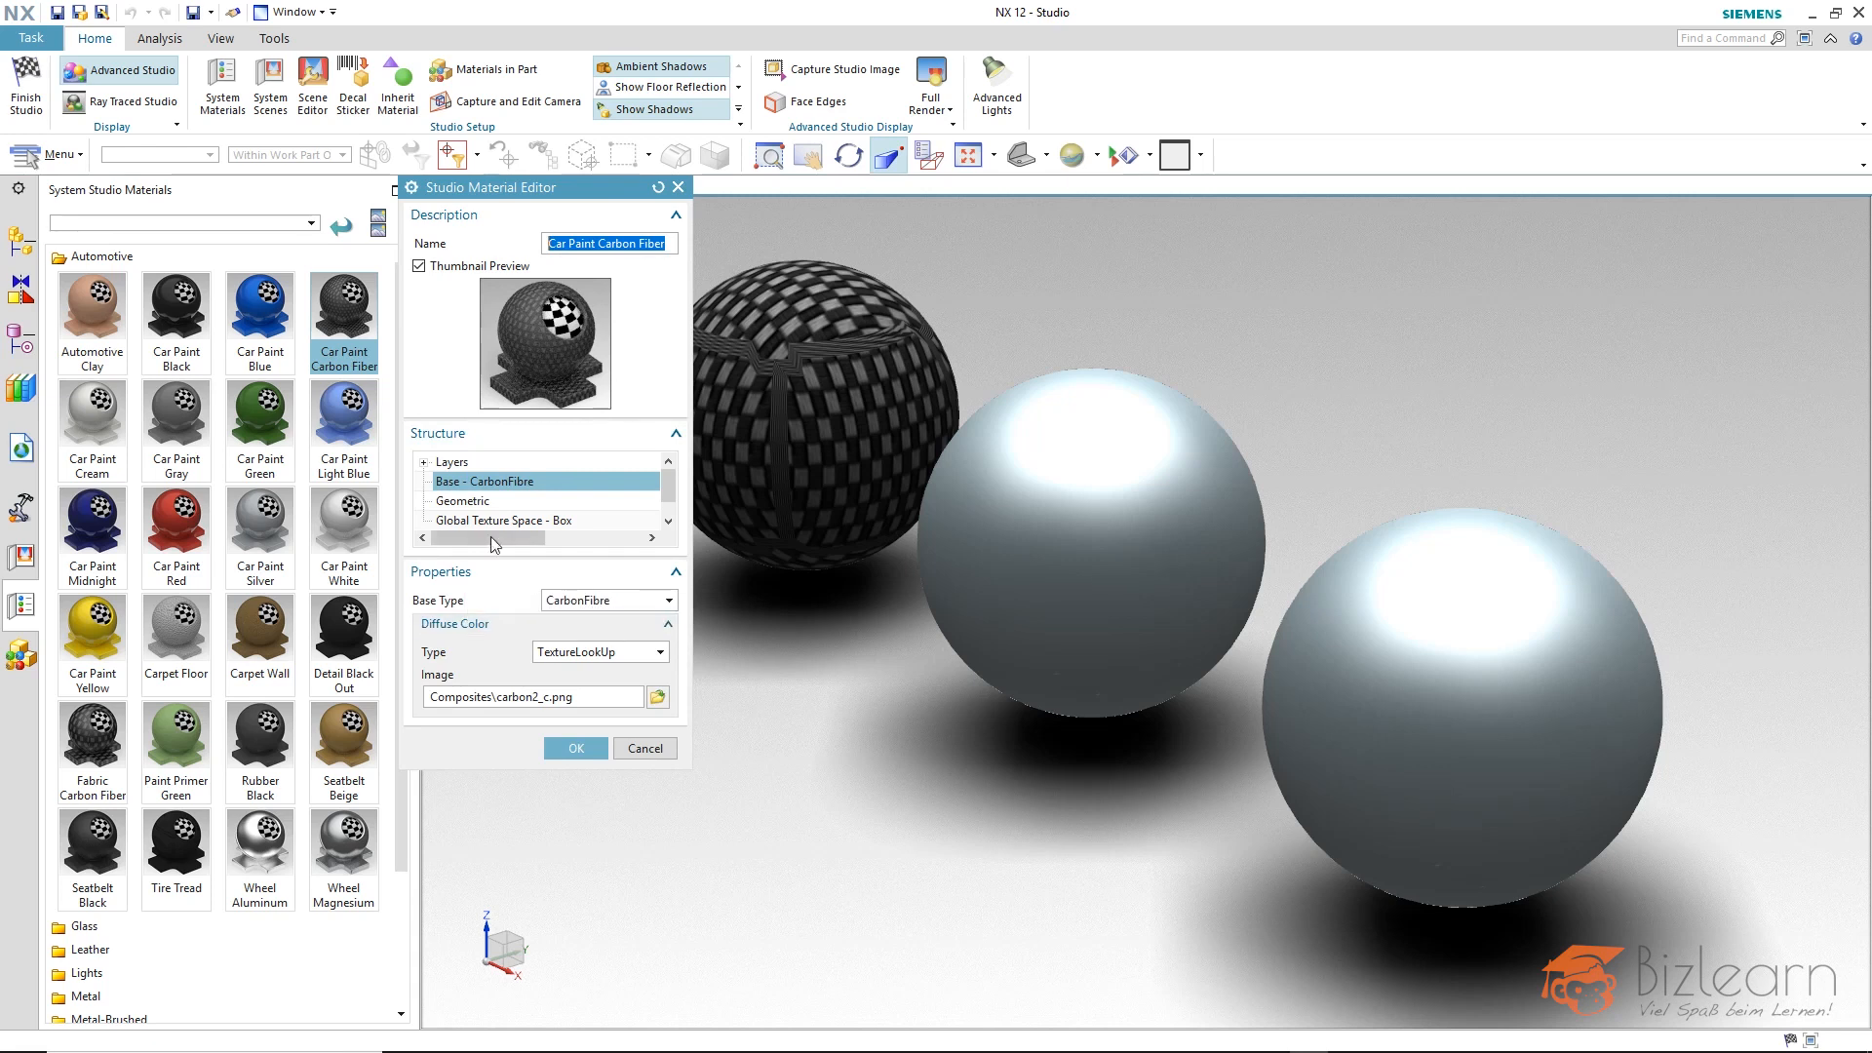
click(424, 464)
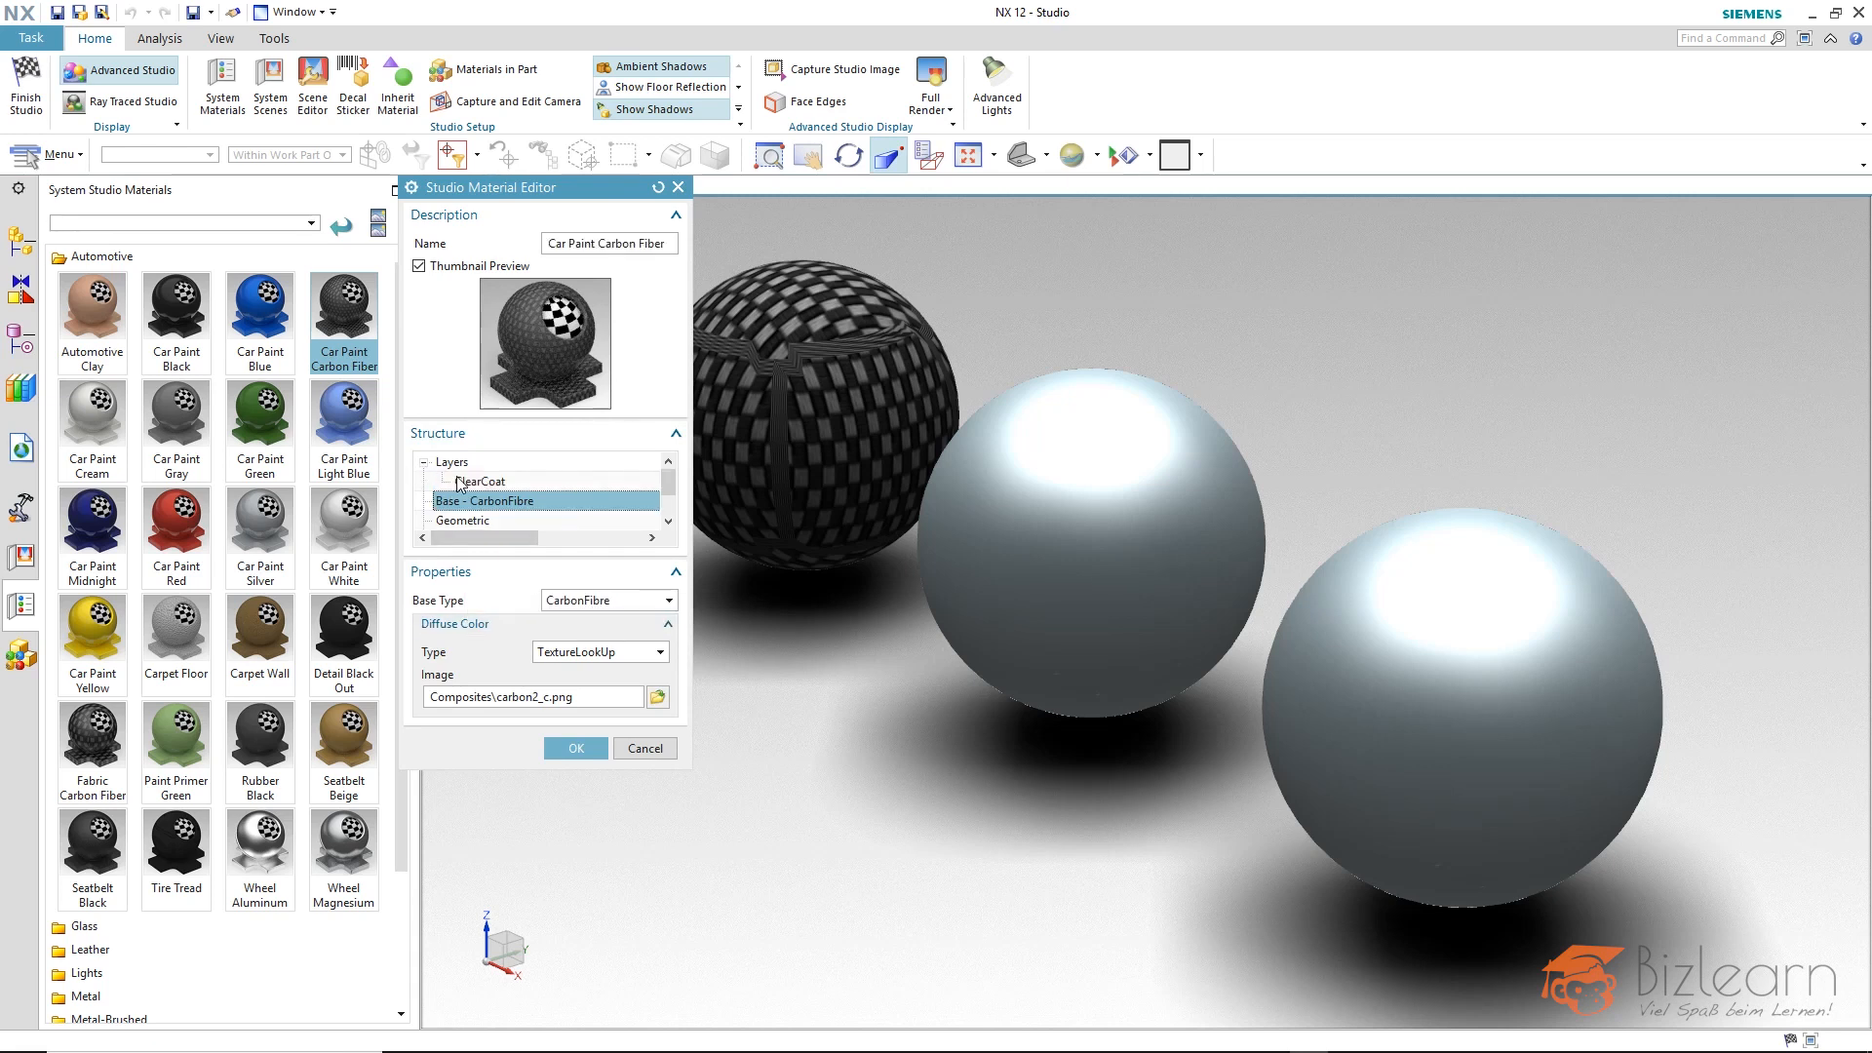
click(424, 463)
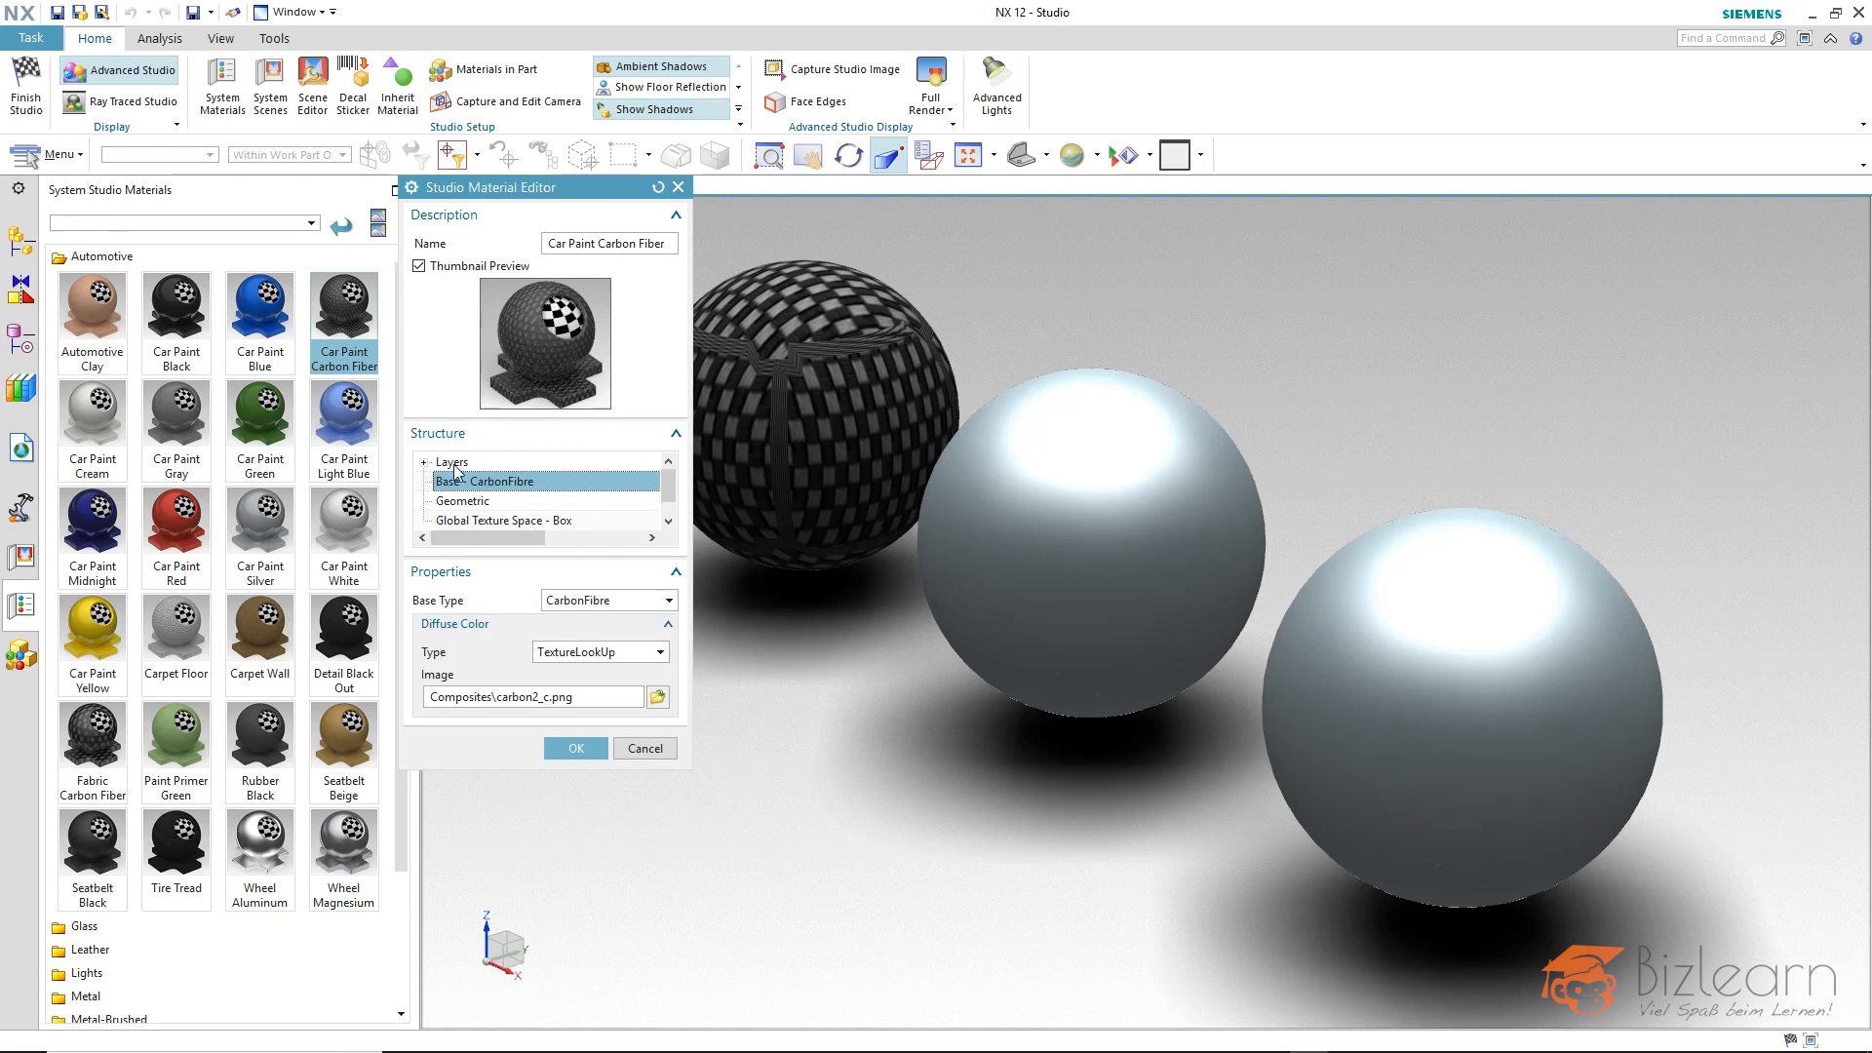
click(574, 601)
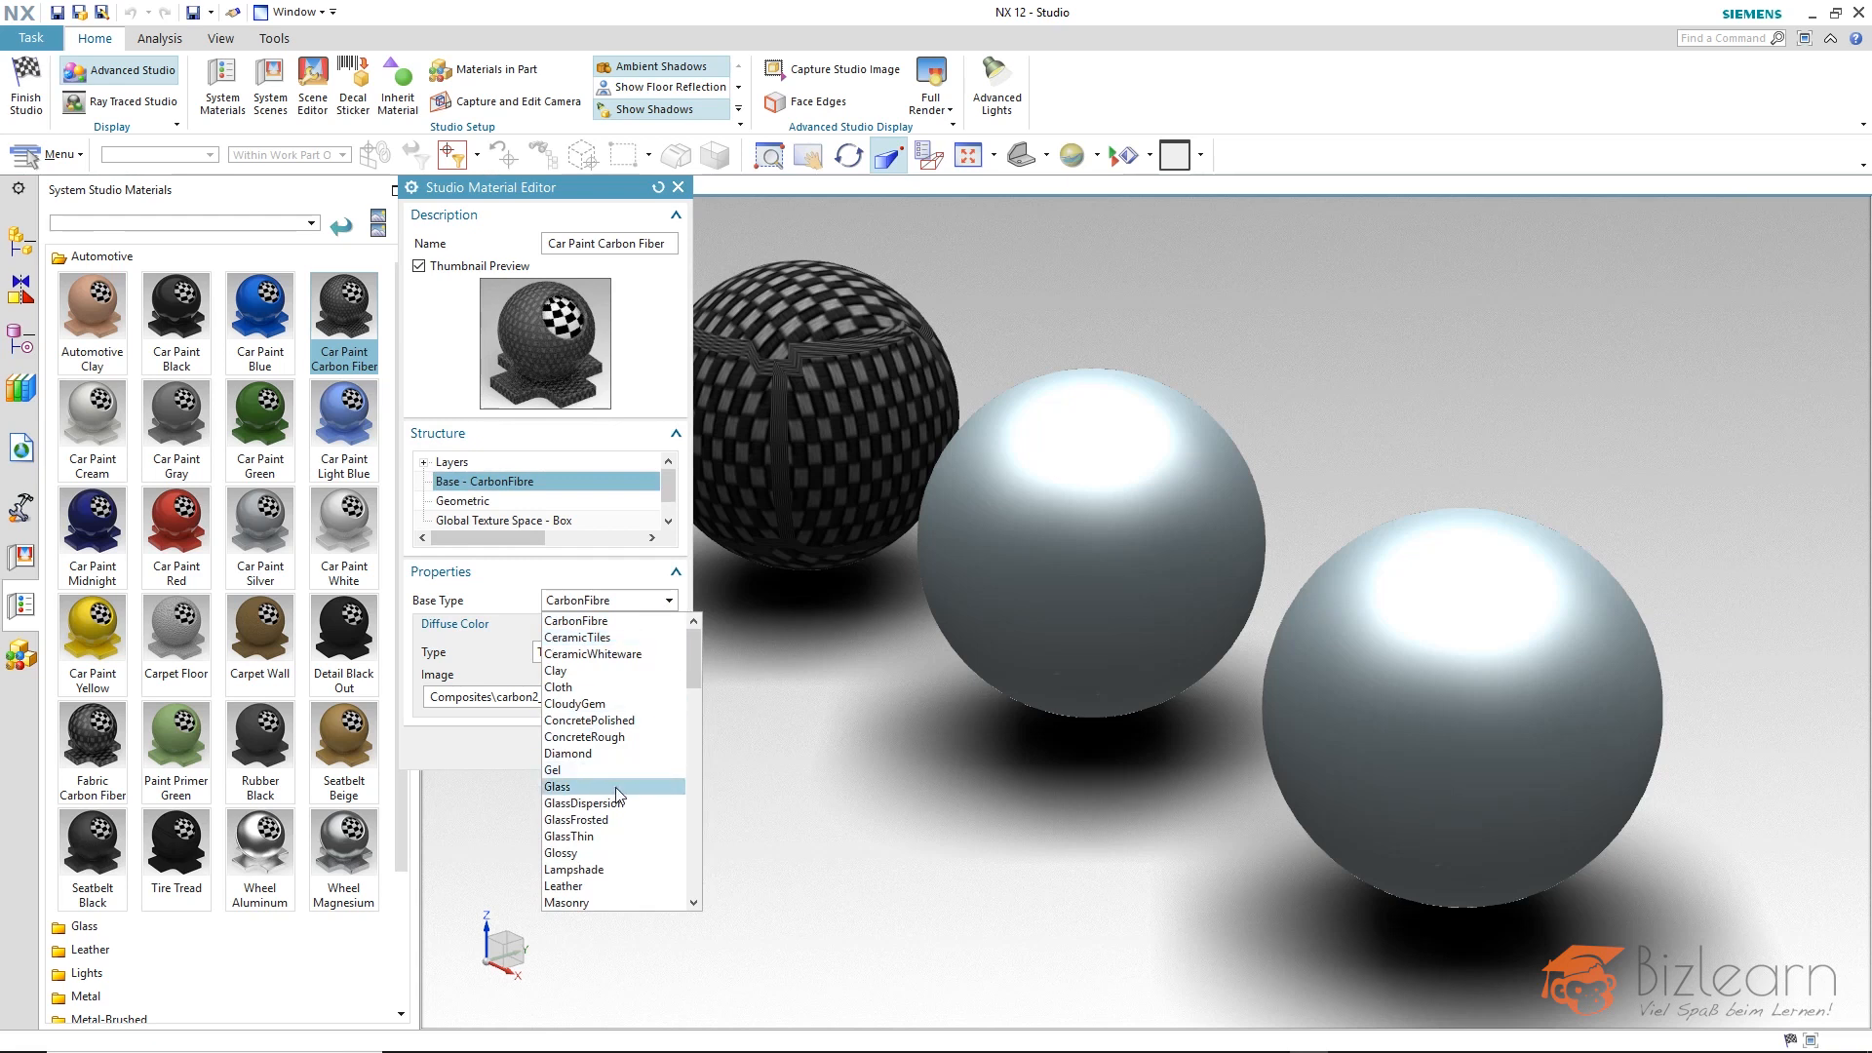
click(668, 600)
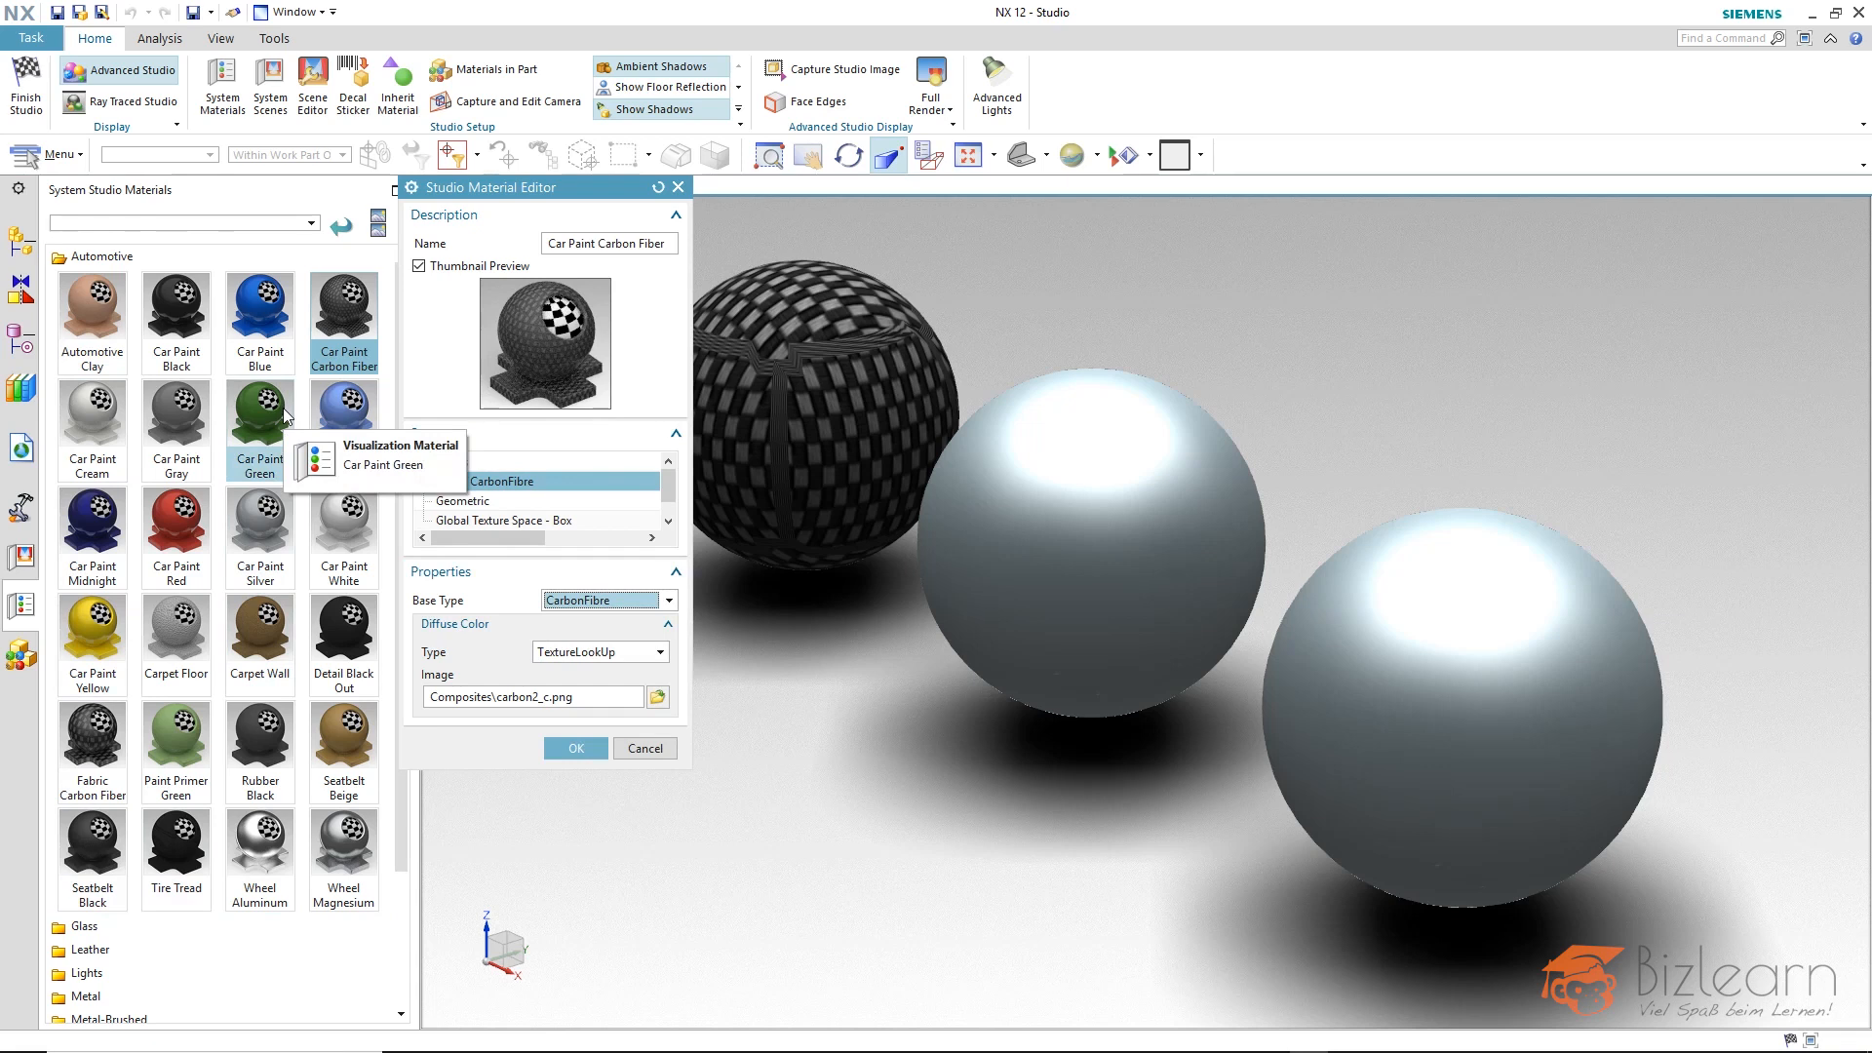
mouse_move(465, 638)
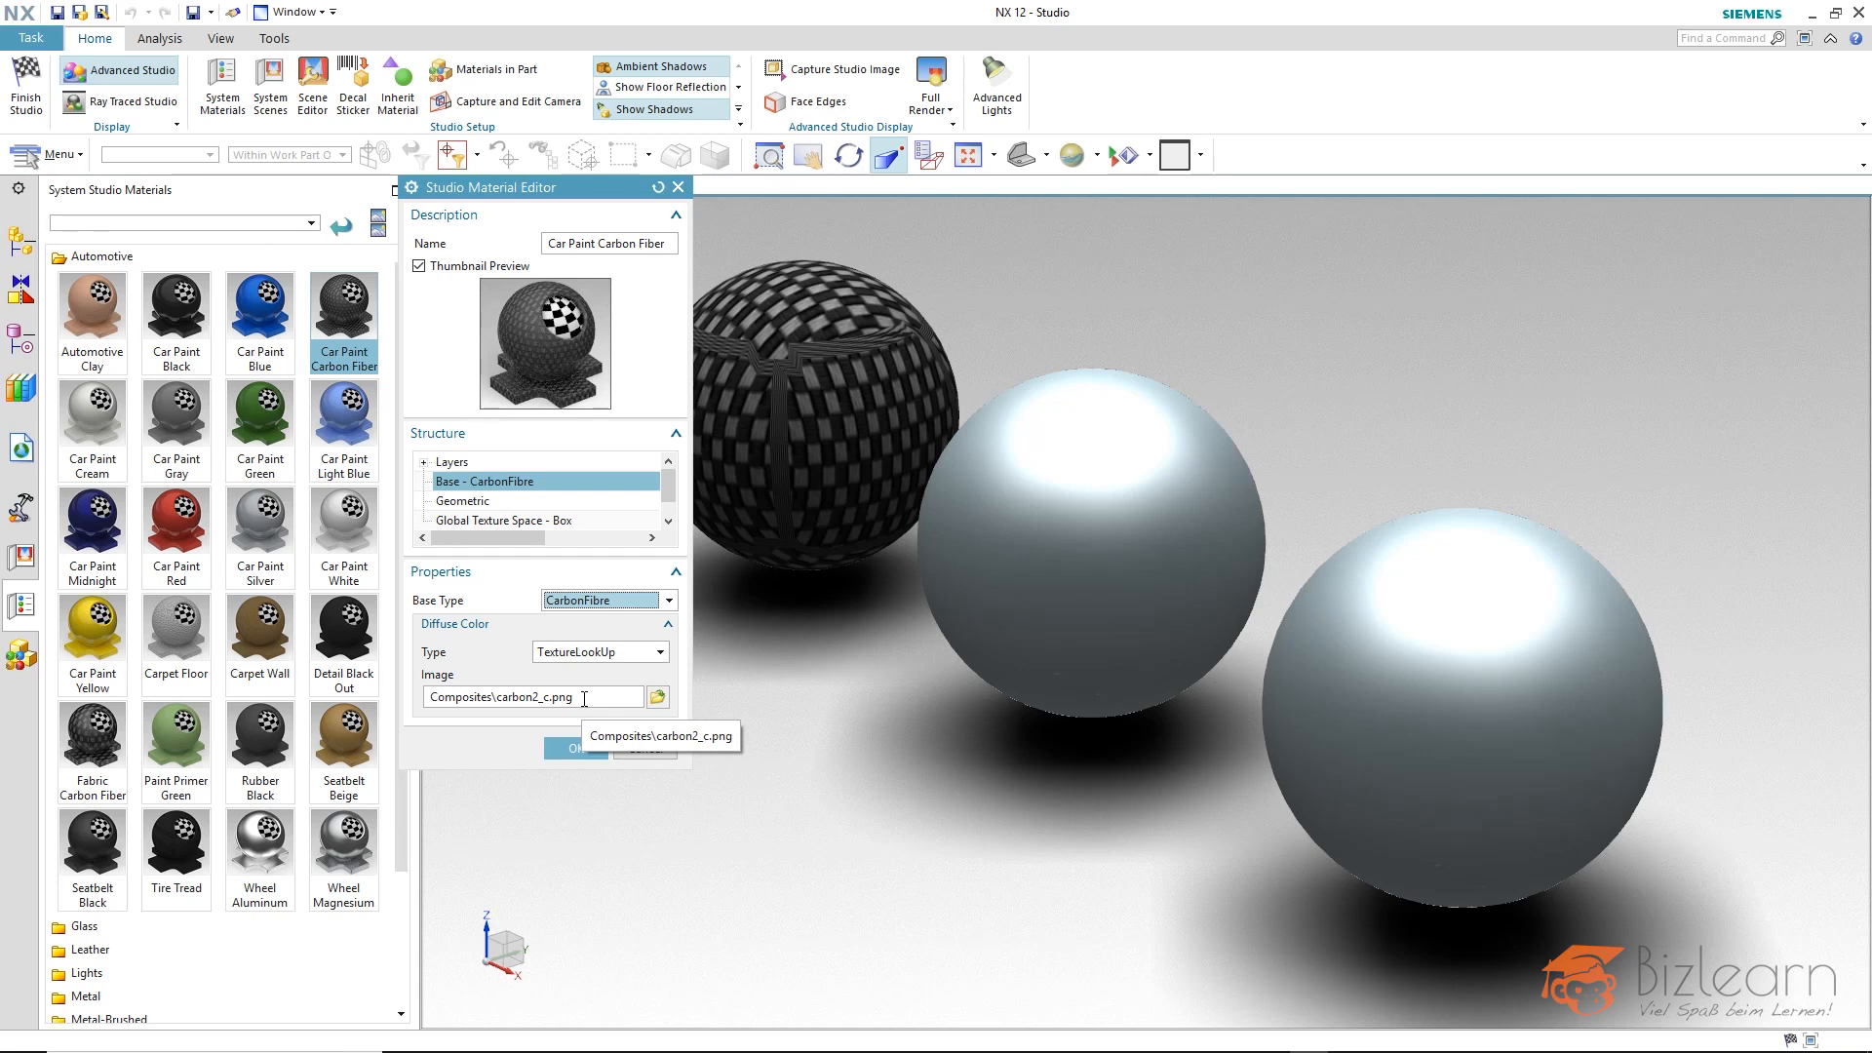
click(561, 651)
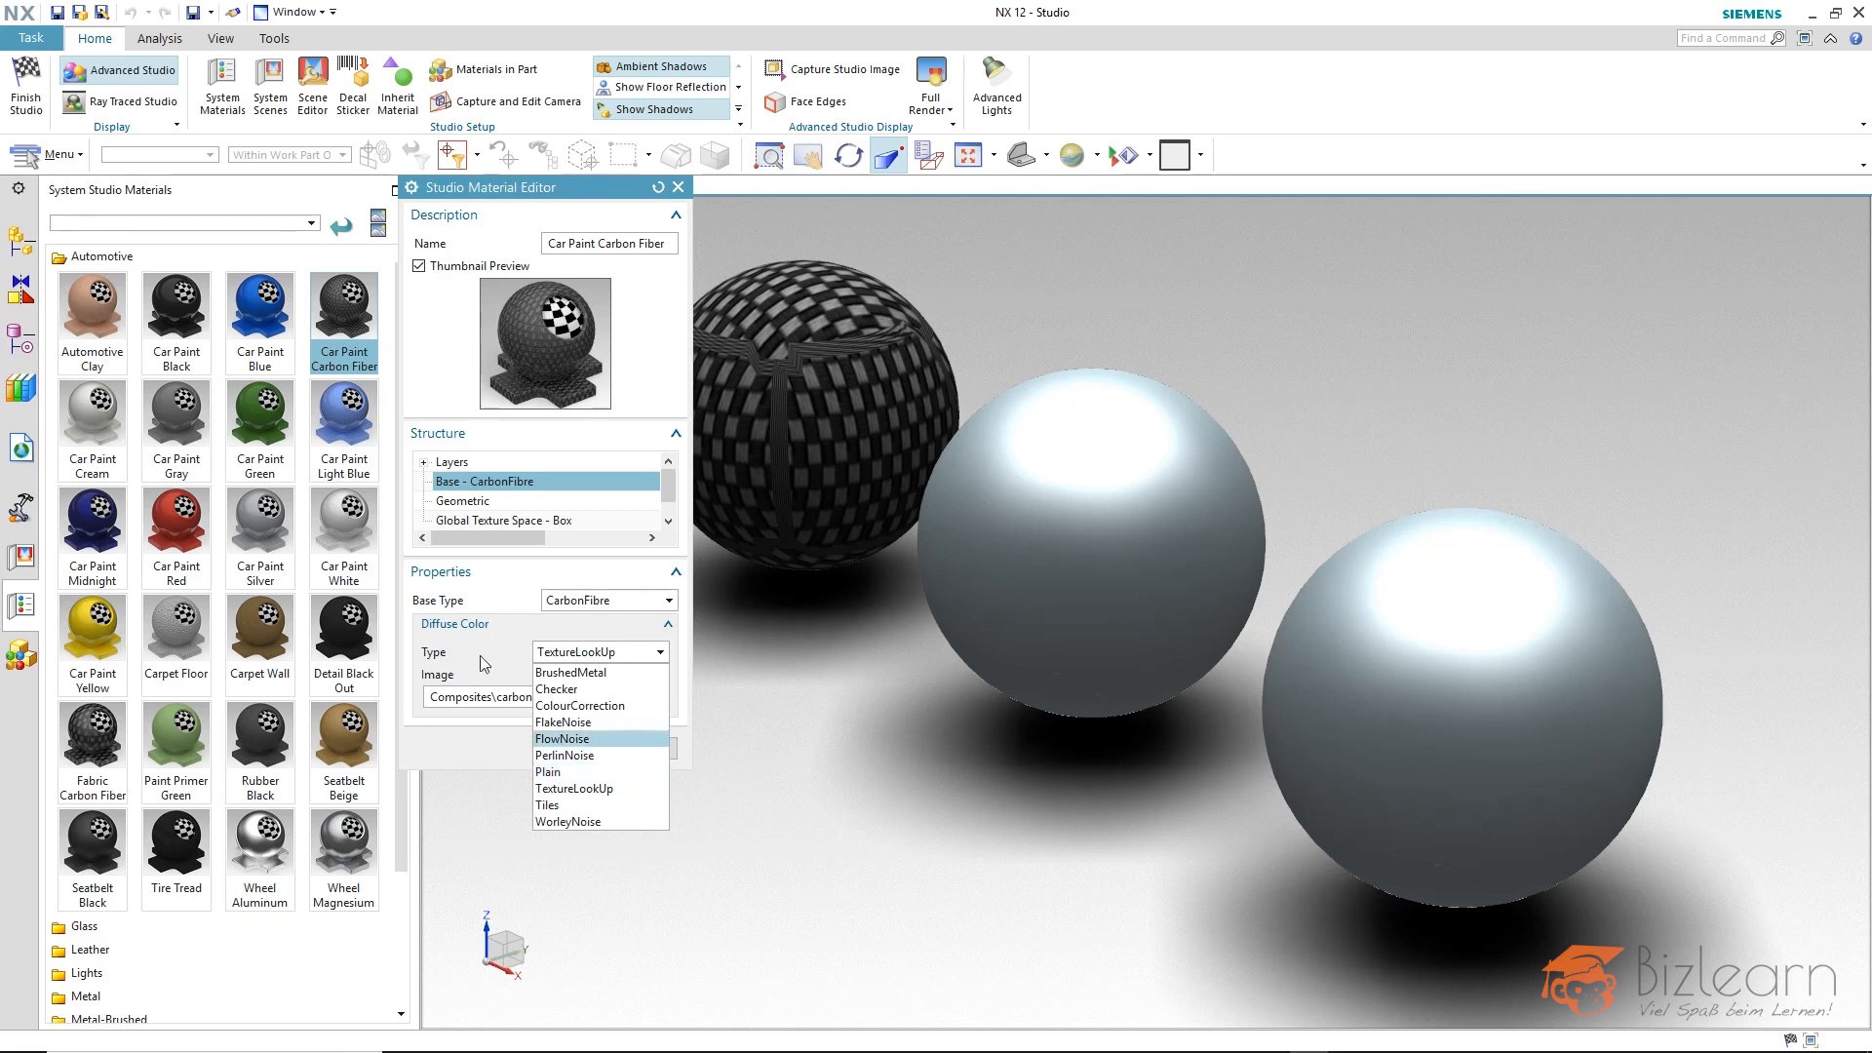
click(513, 636)
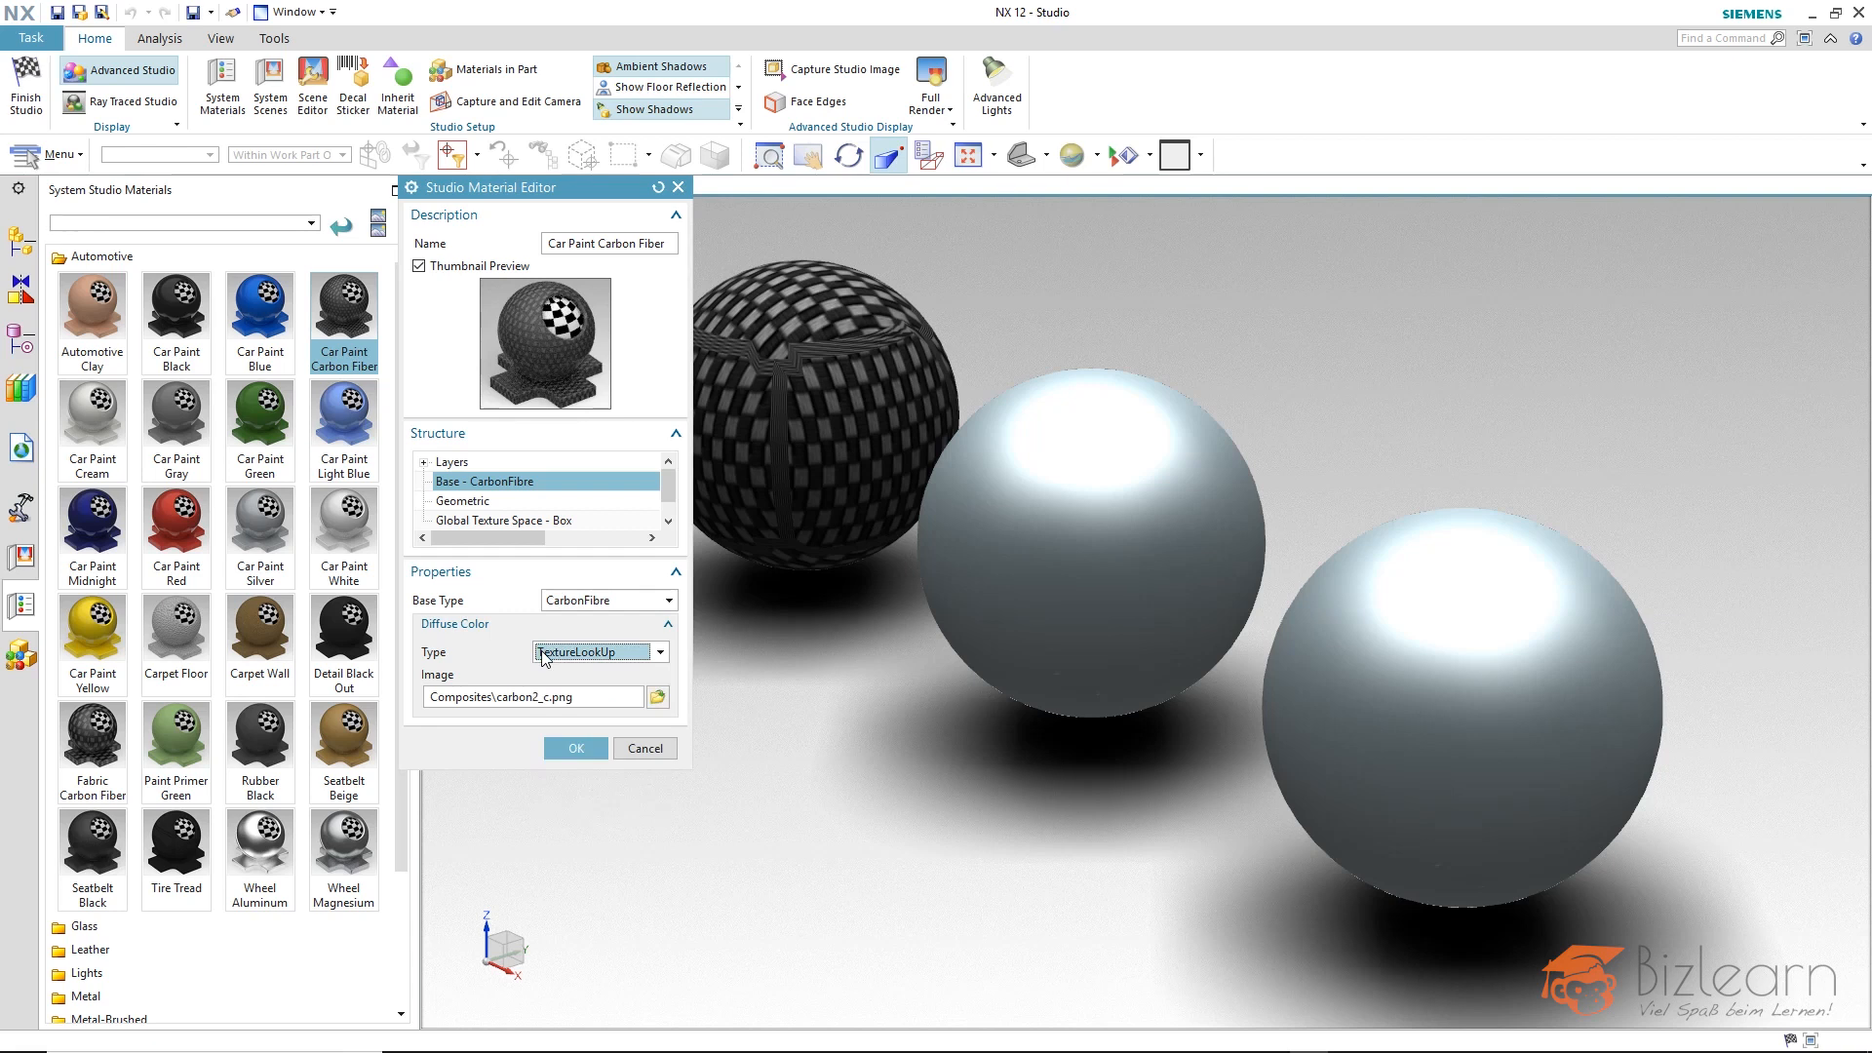
click(473, 503)
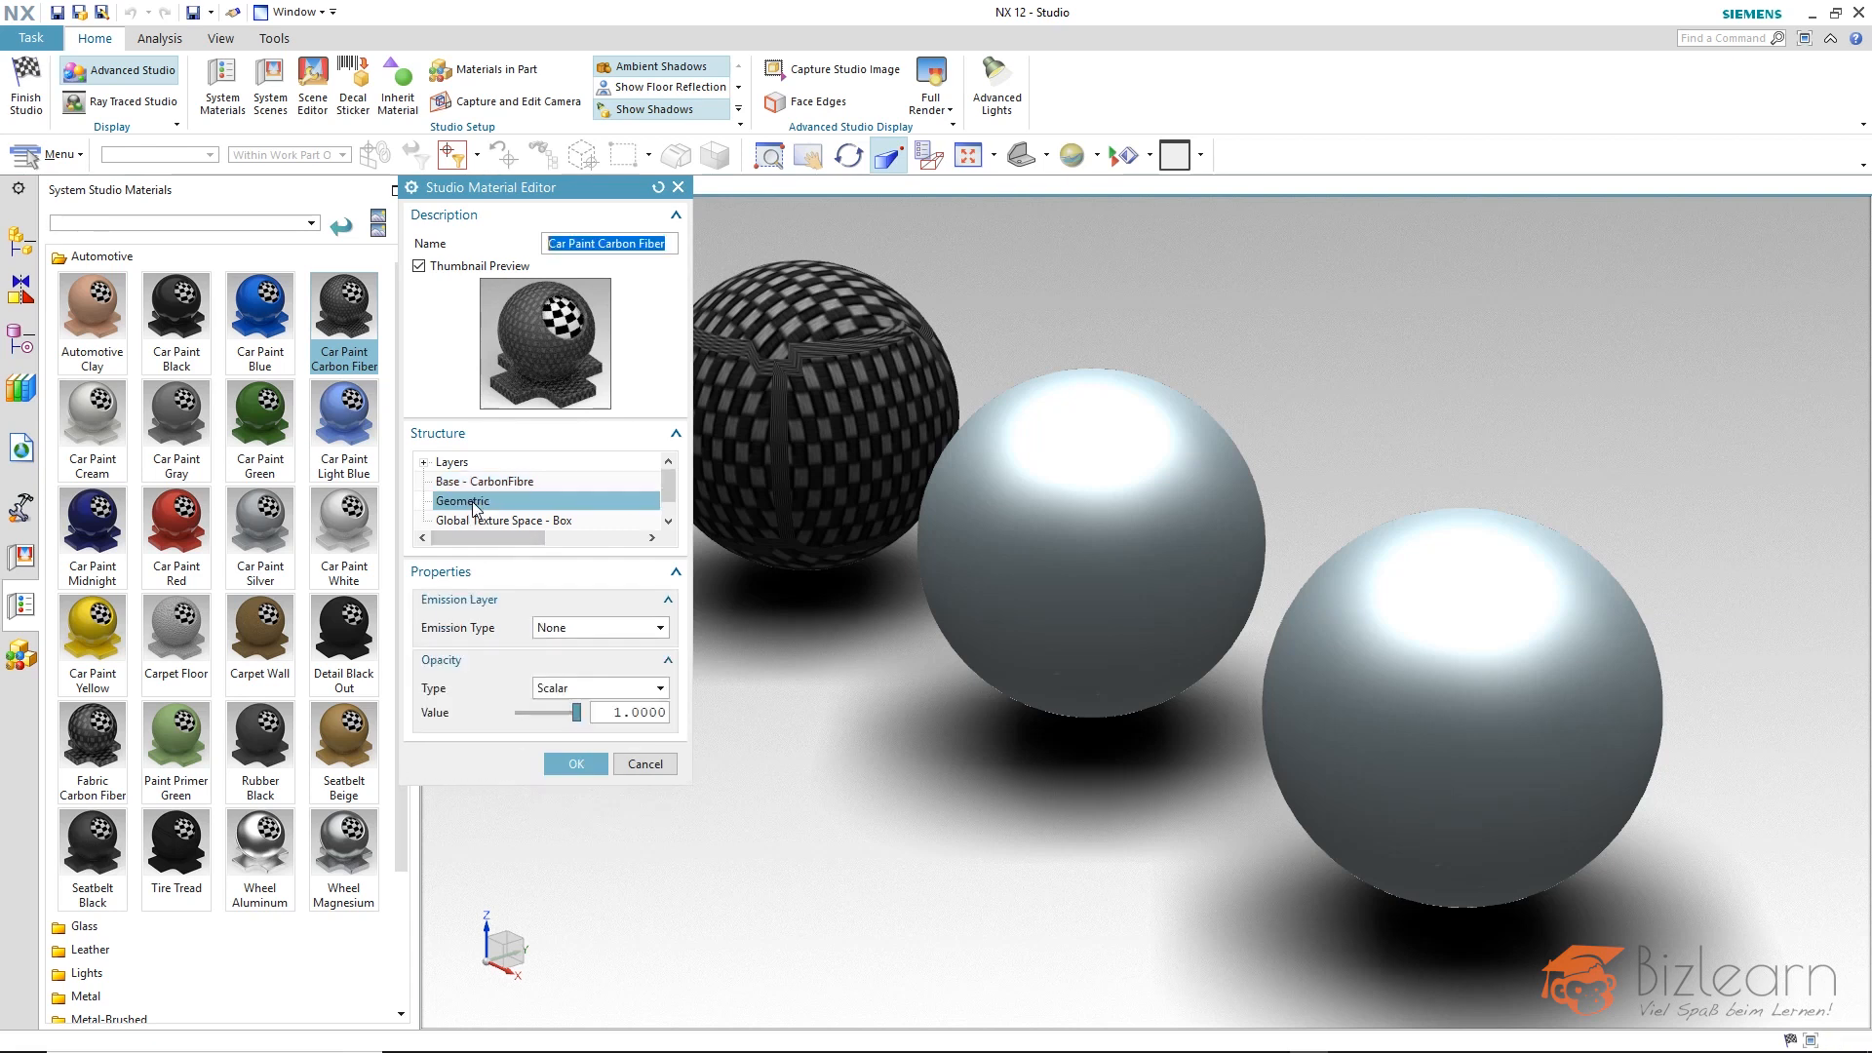
click(572, 636)
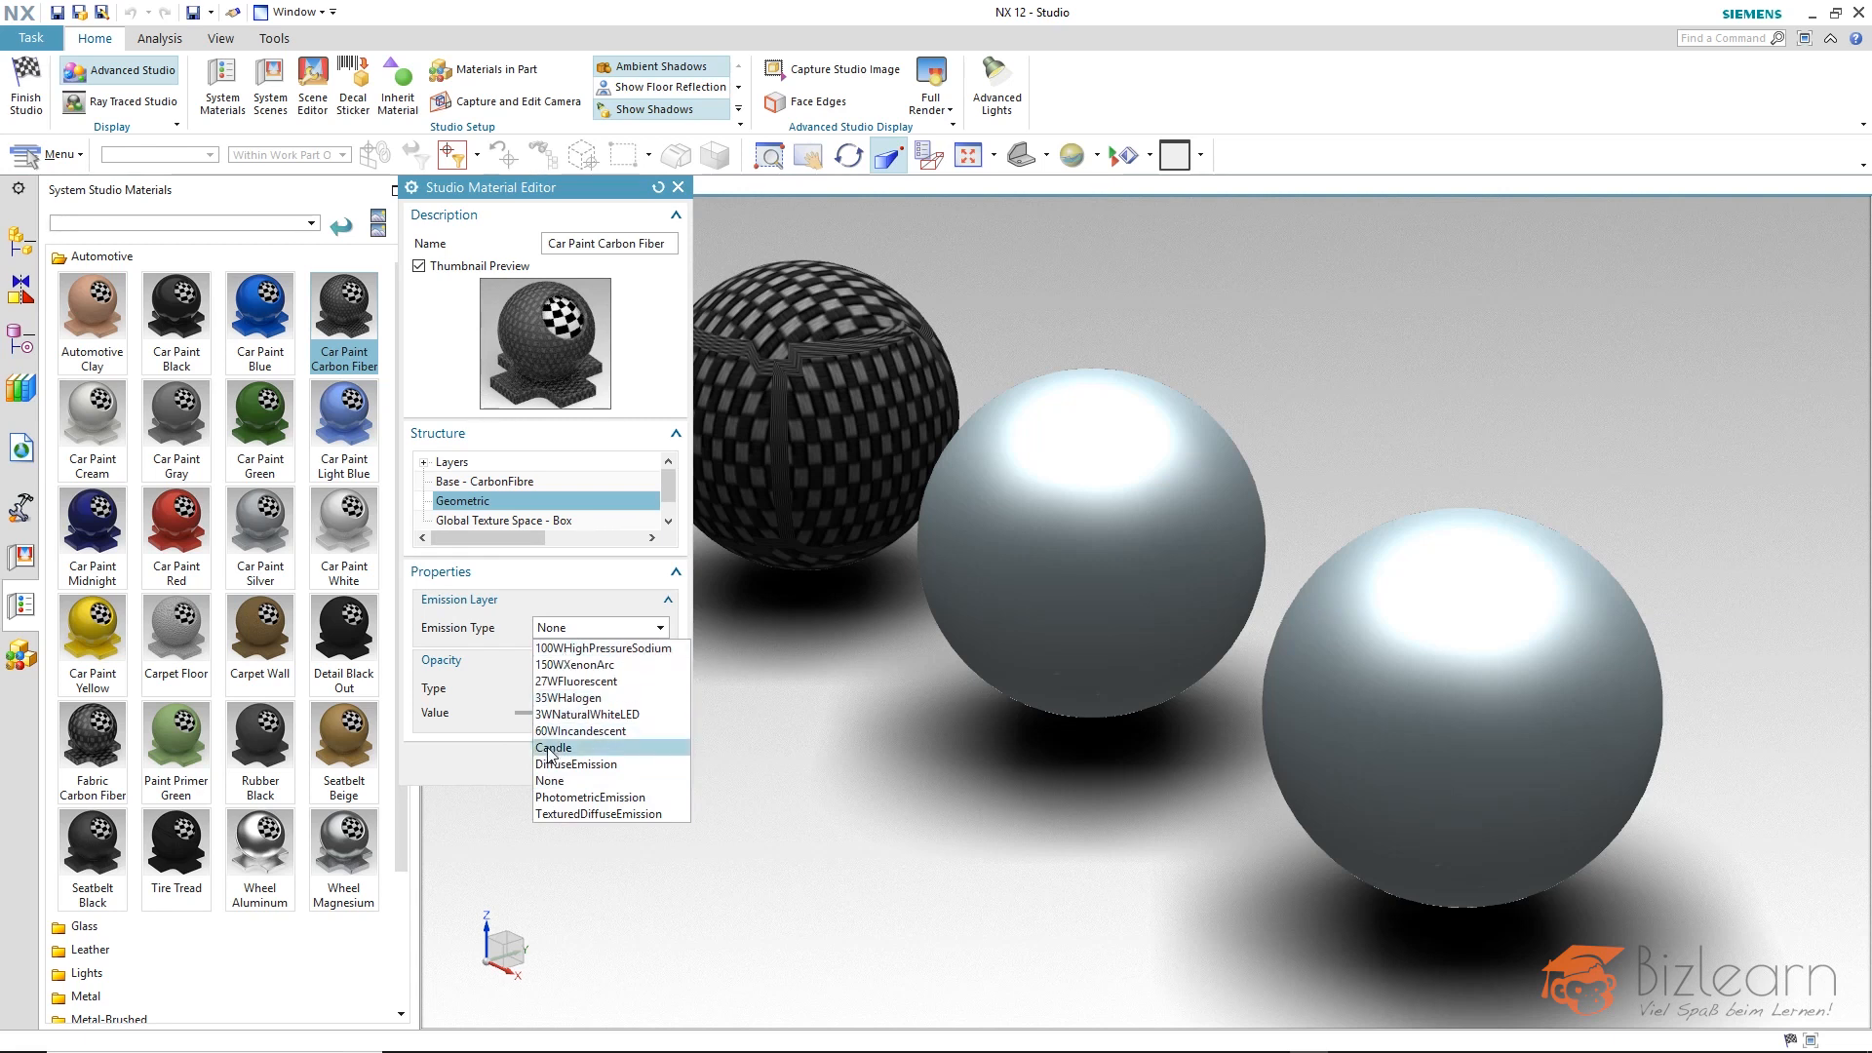
click(516, 632)
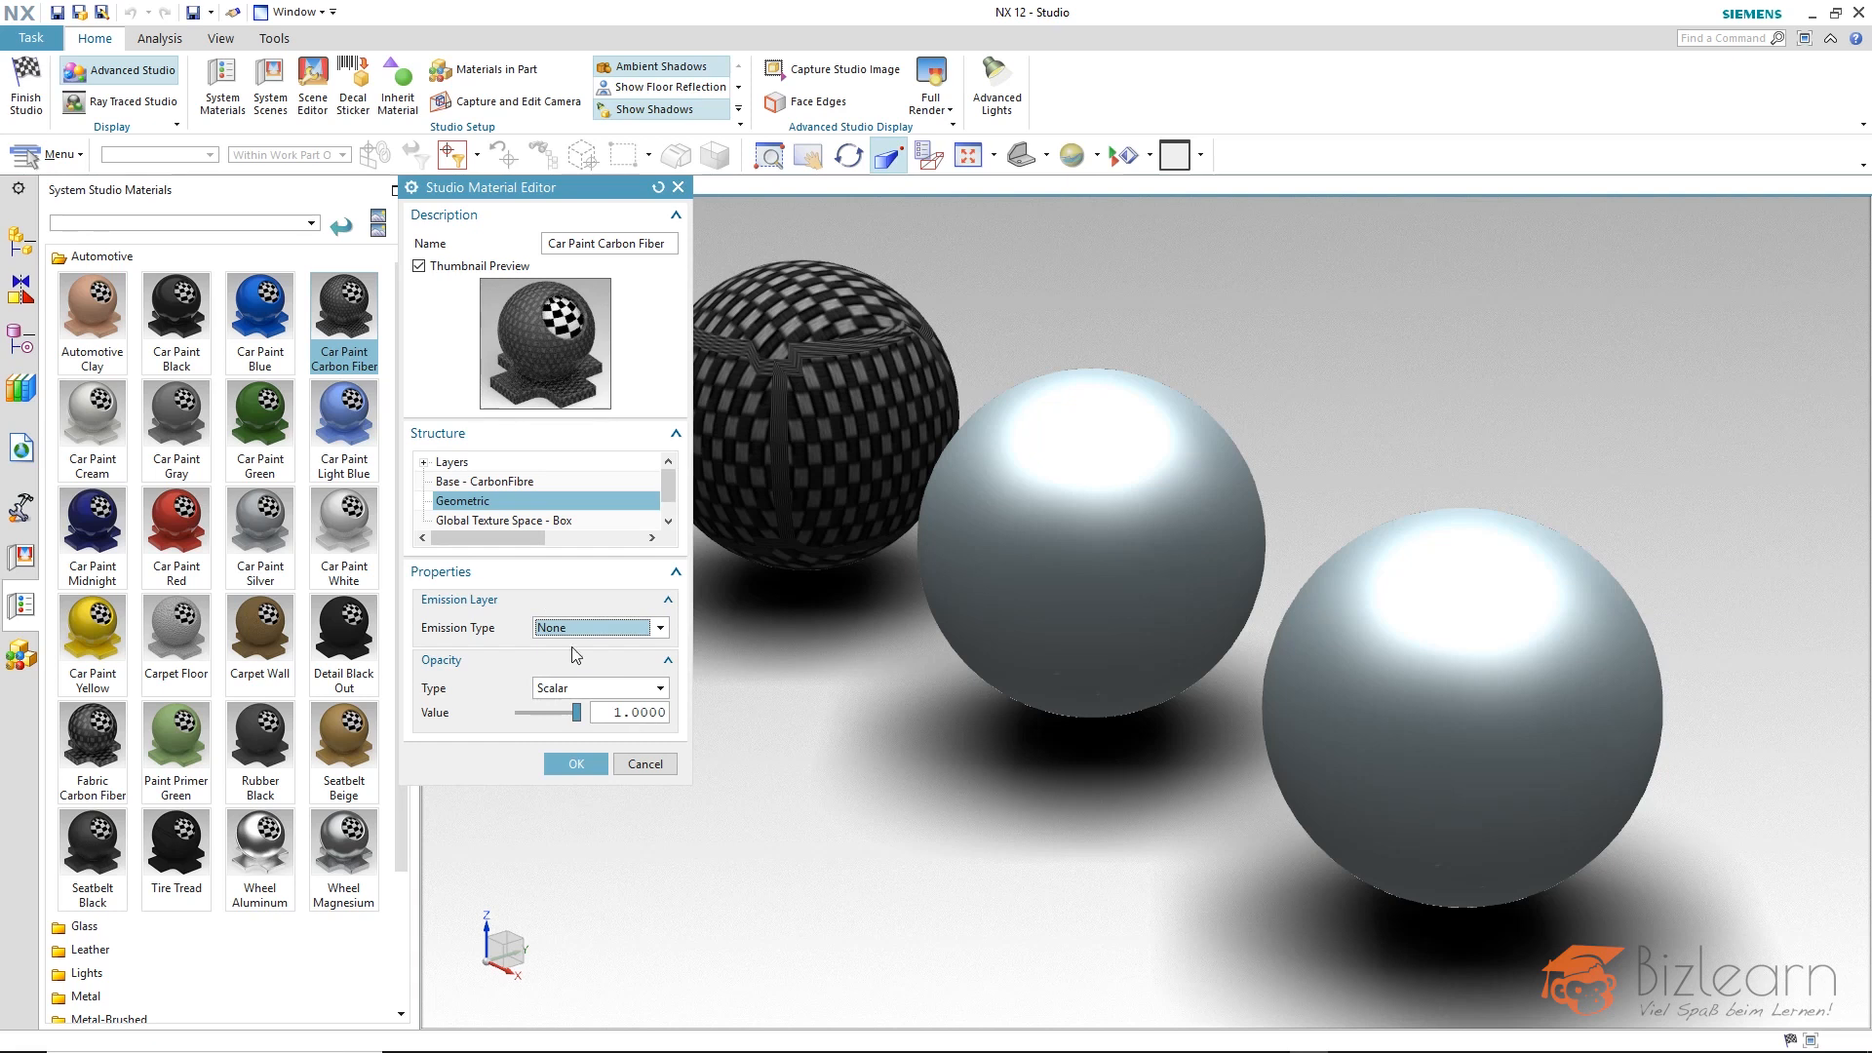
Set the X, Y and Z scale of the material's global texture space to 0.1.
click(514, 523)
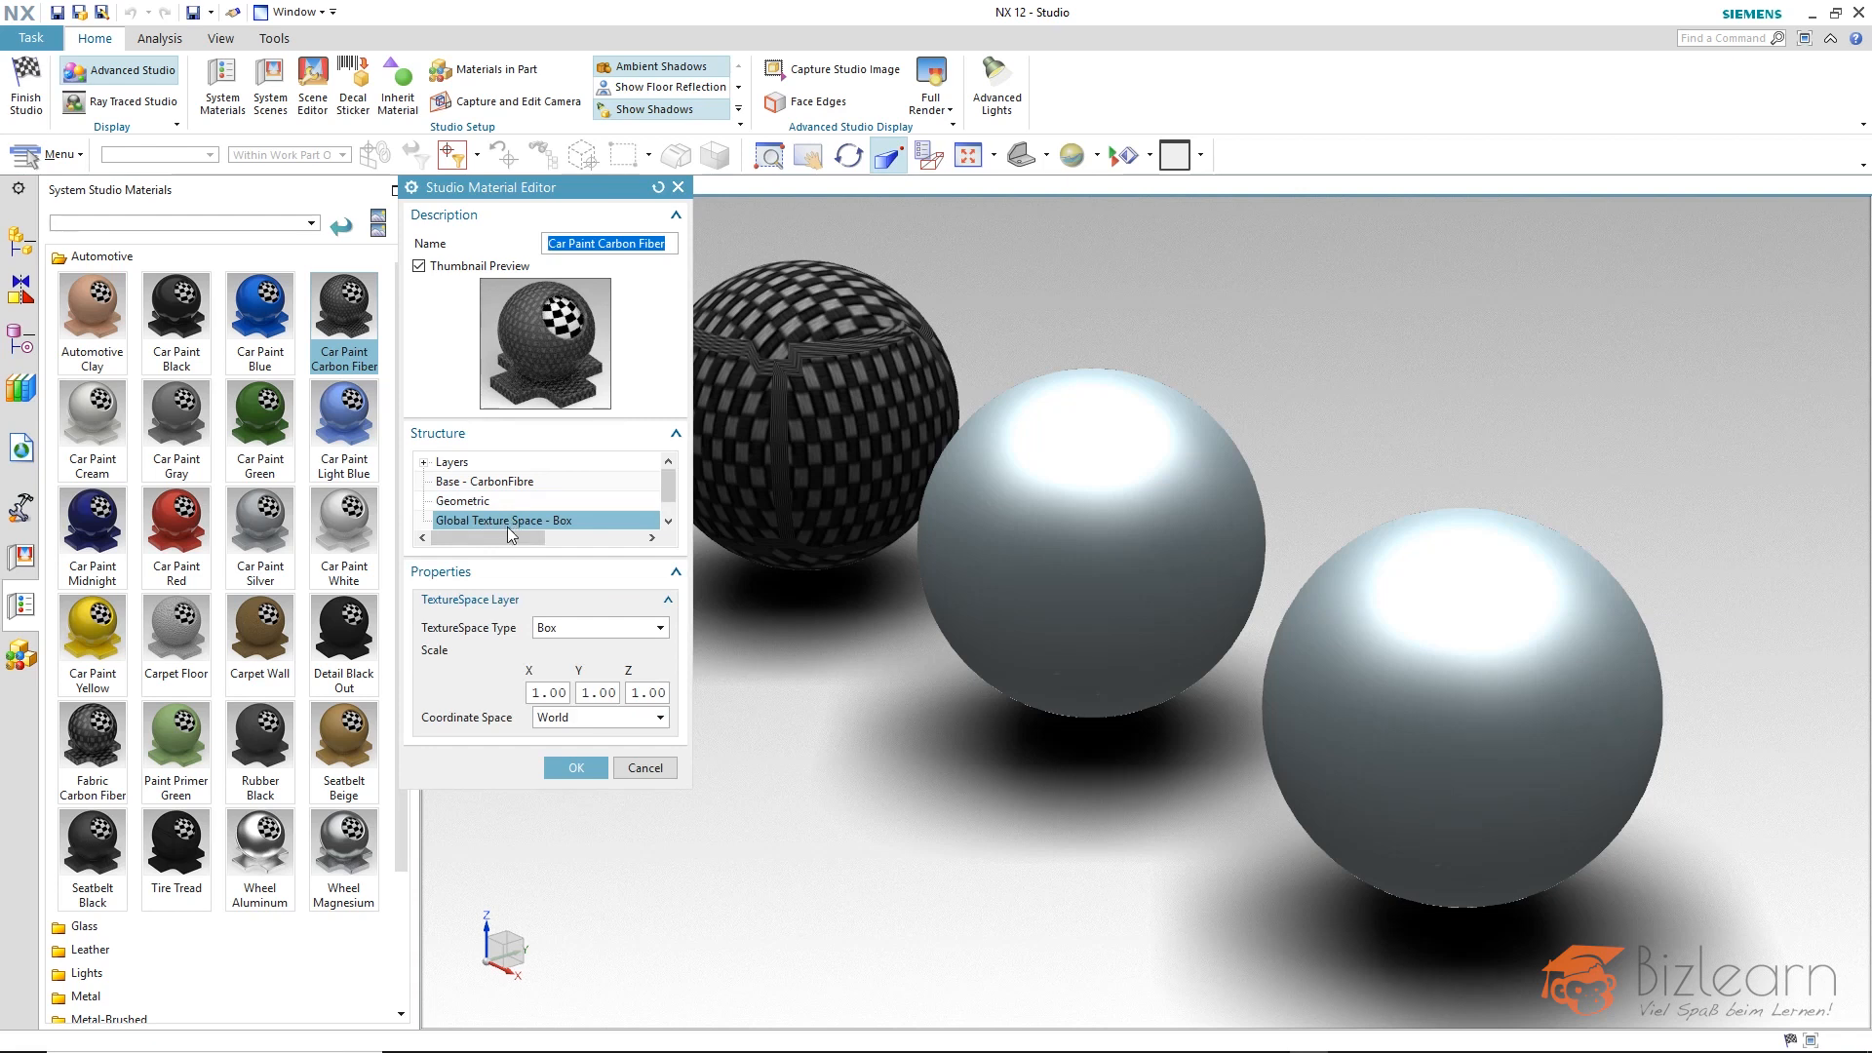
click(548, 693)
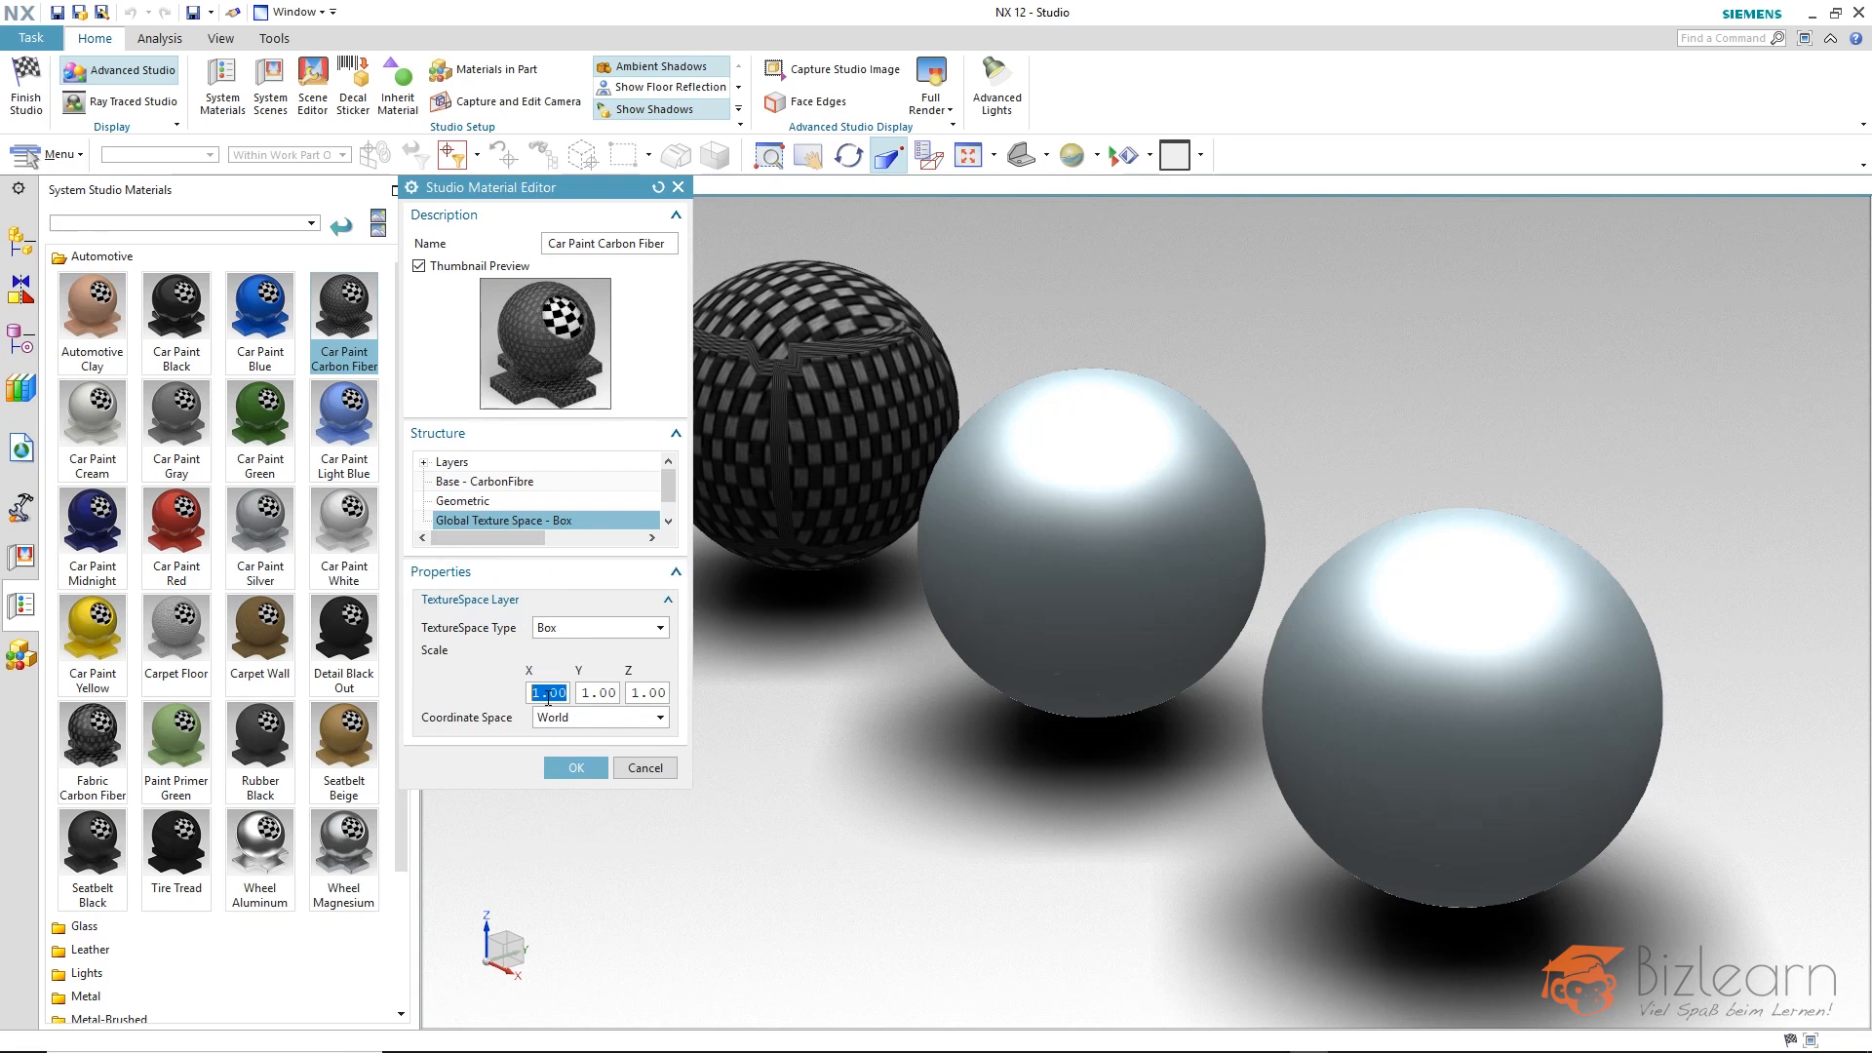
text(0.1)
key(Tab)
text(0.1)
key(Tab)
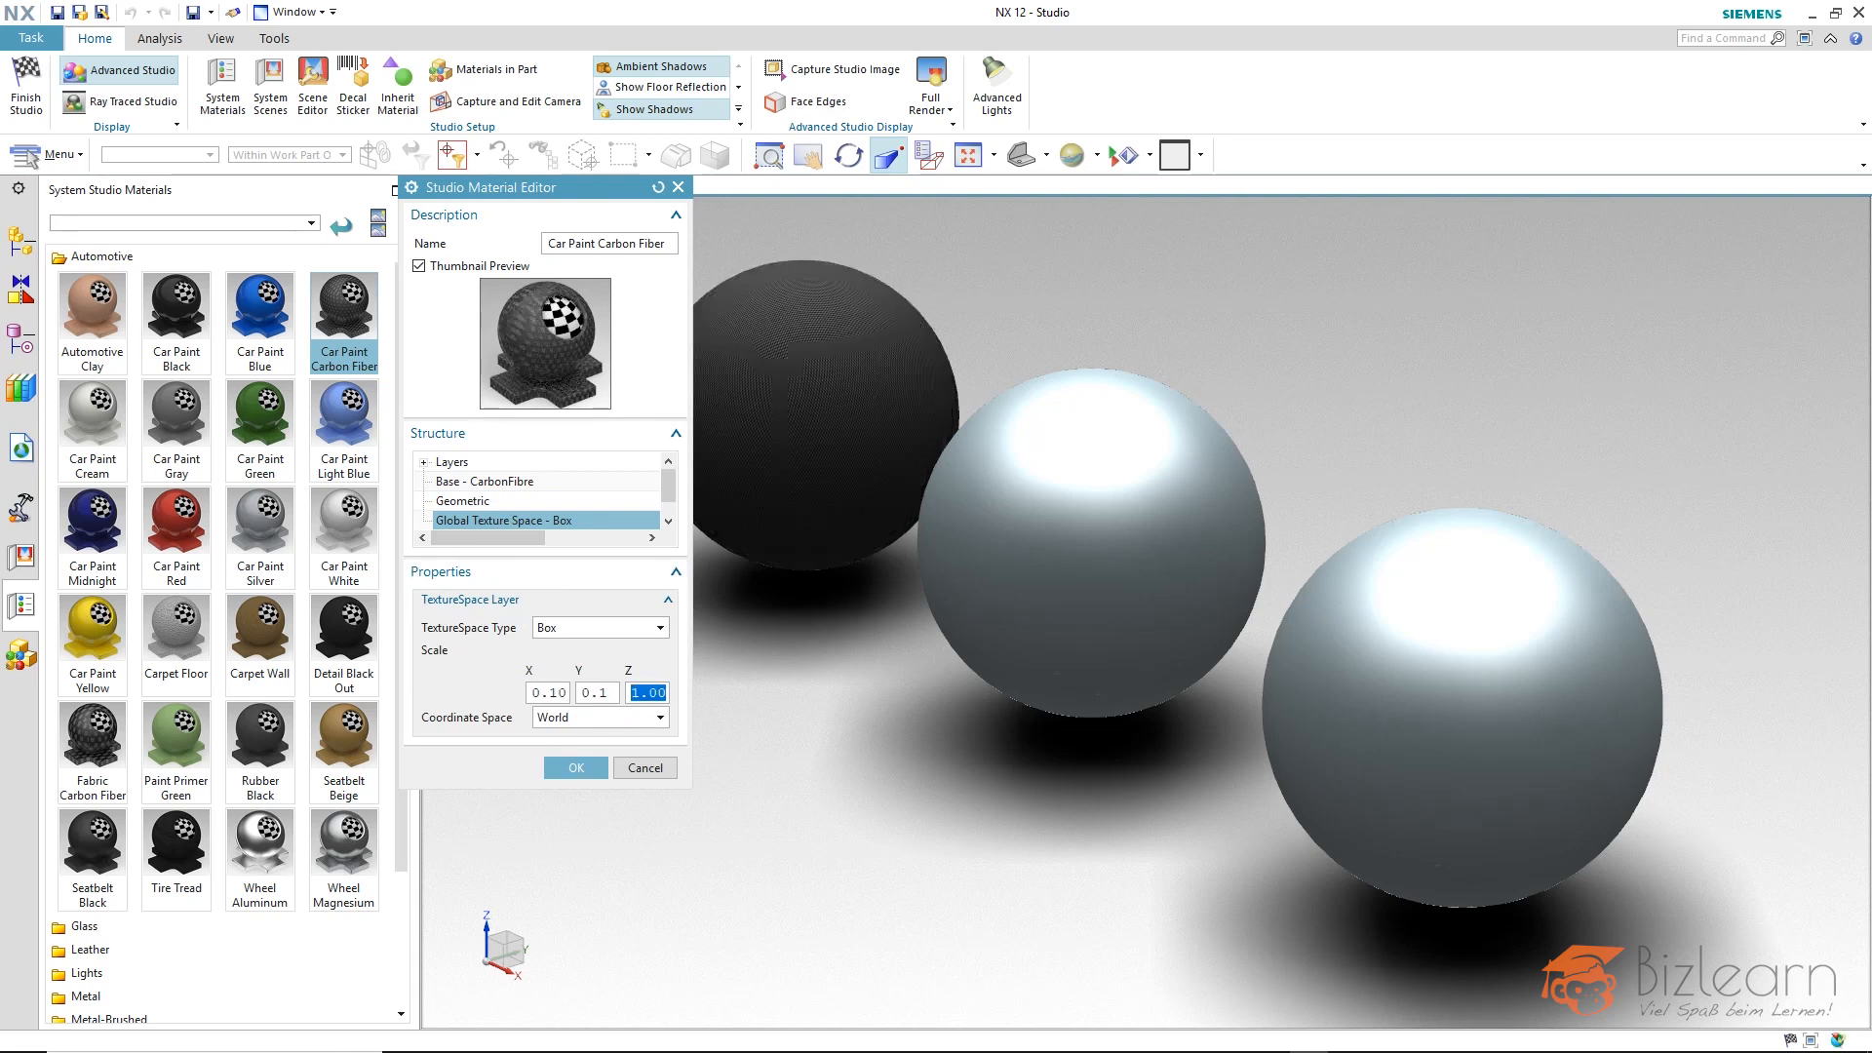
text(0.1)
key(Return)
Change the carbon fiber material's texture space type to Spherical and inspect the rearmost sphere up close.
click(572, 629)
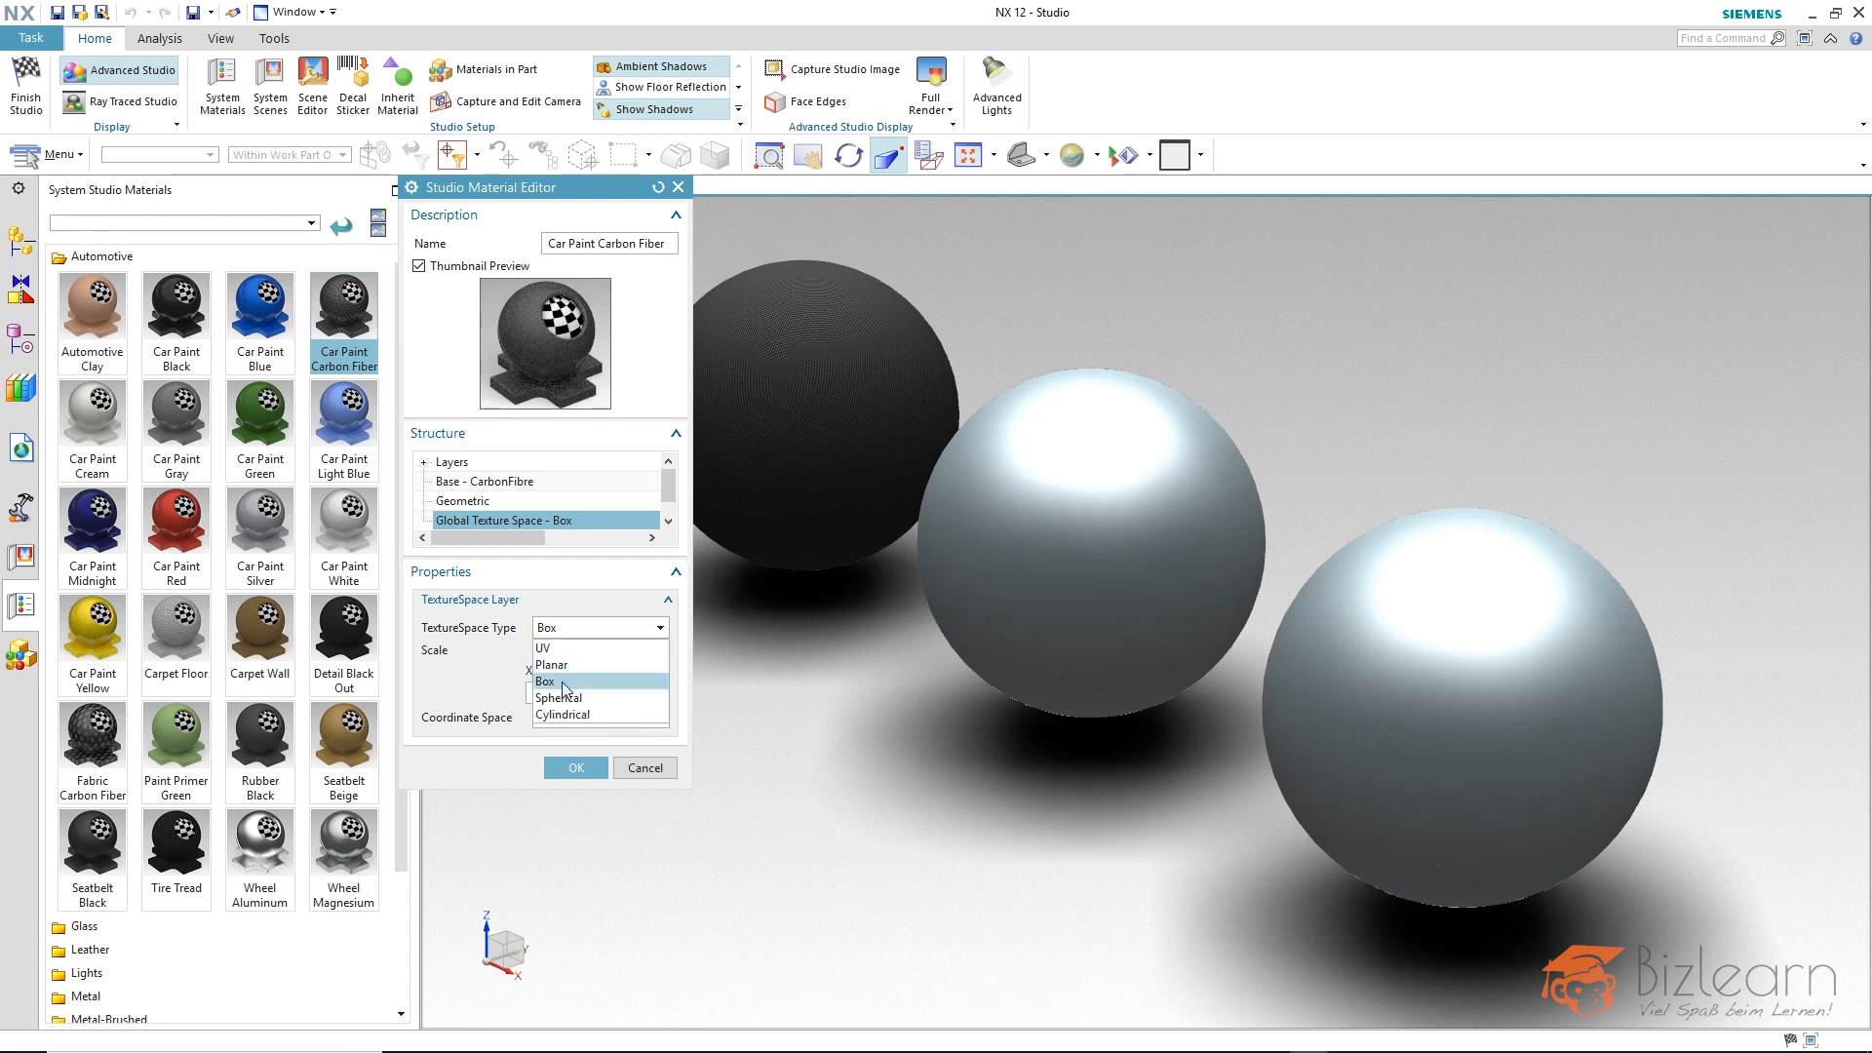
click(582, 631)
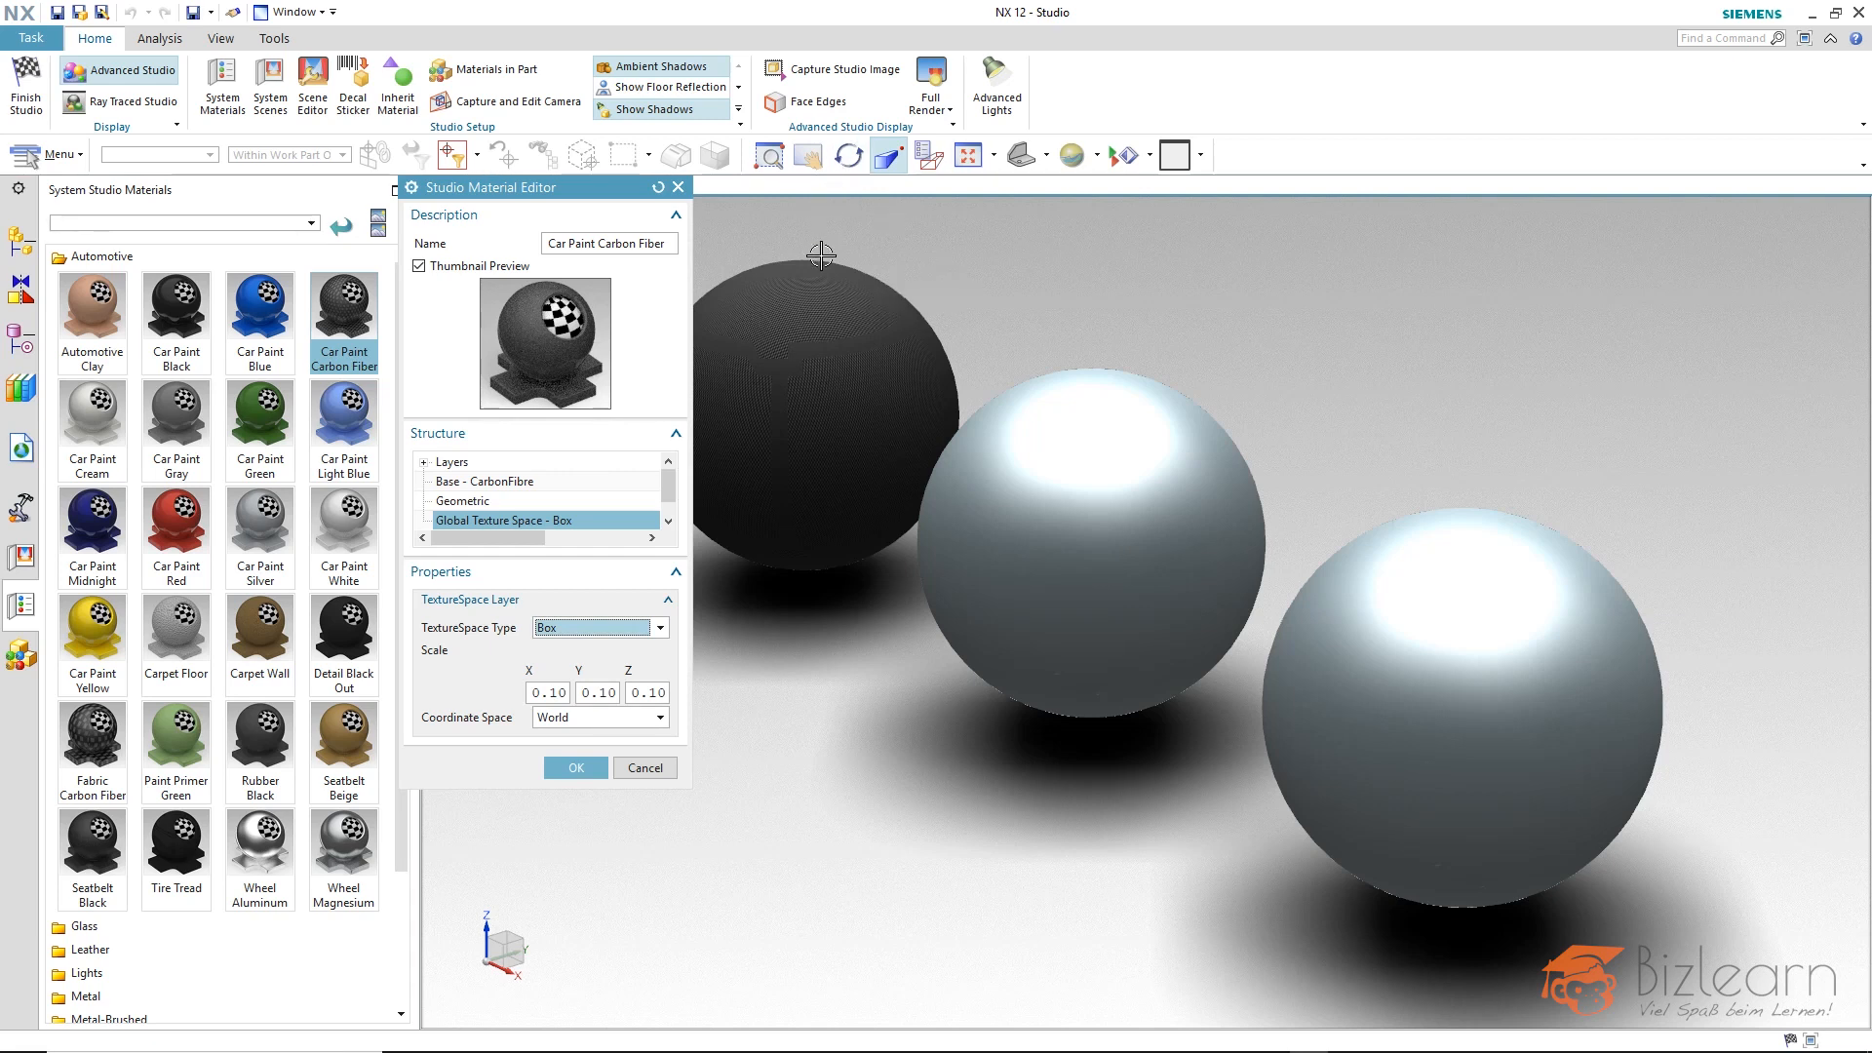
click(600, 629)
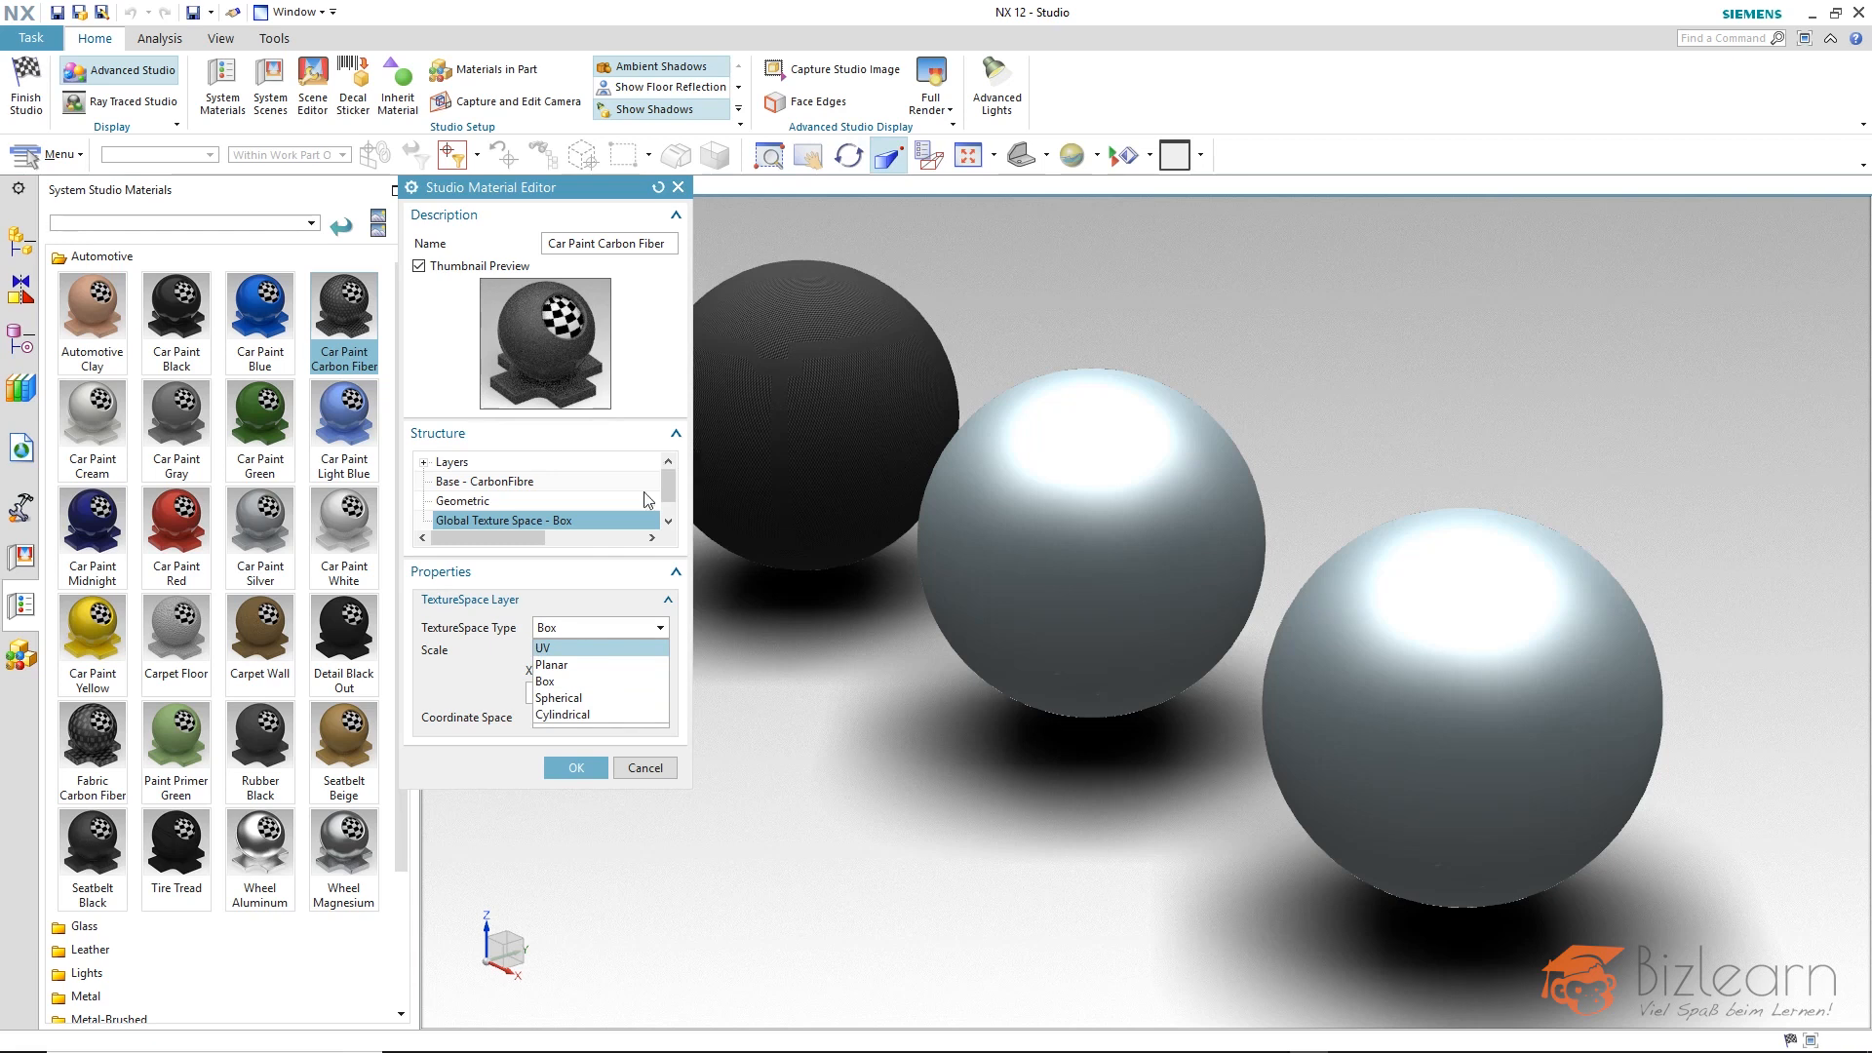
click(584, 699)
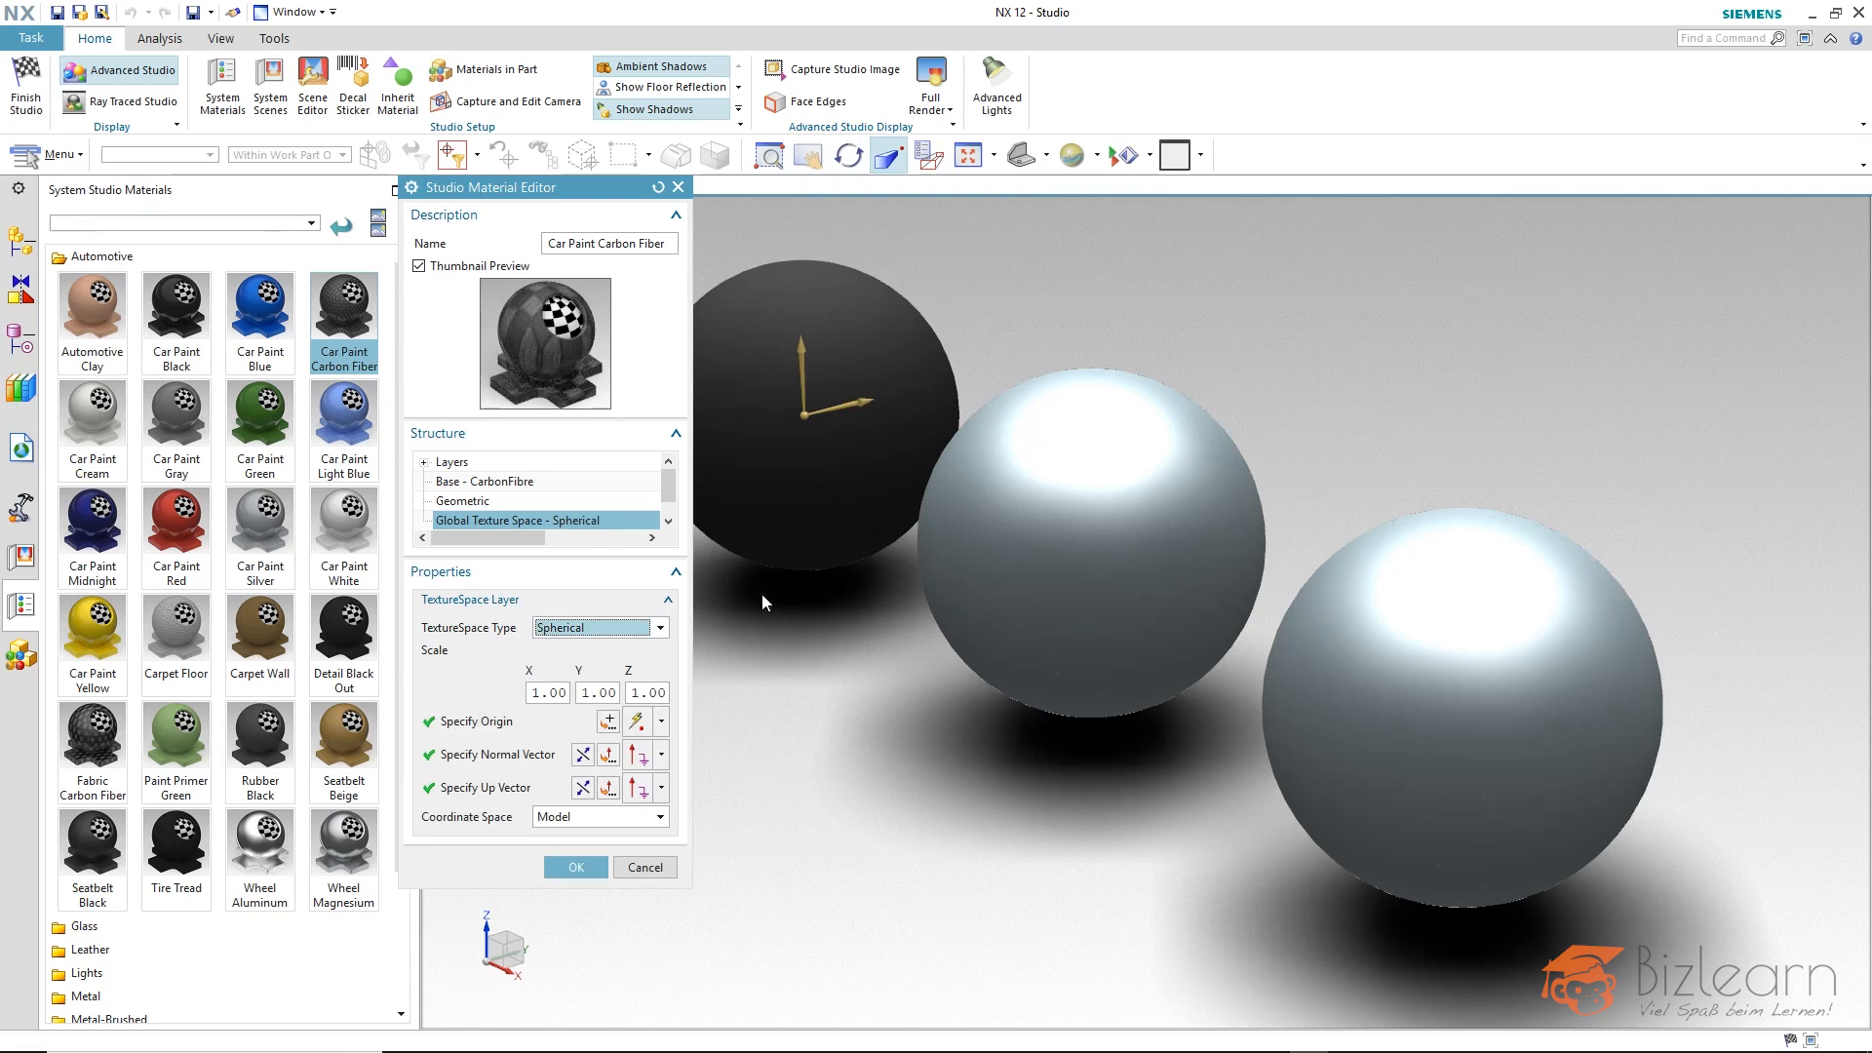
scroll(786, 263, up, 5)
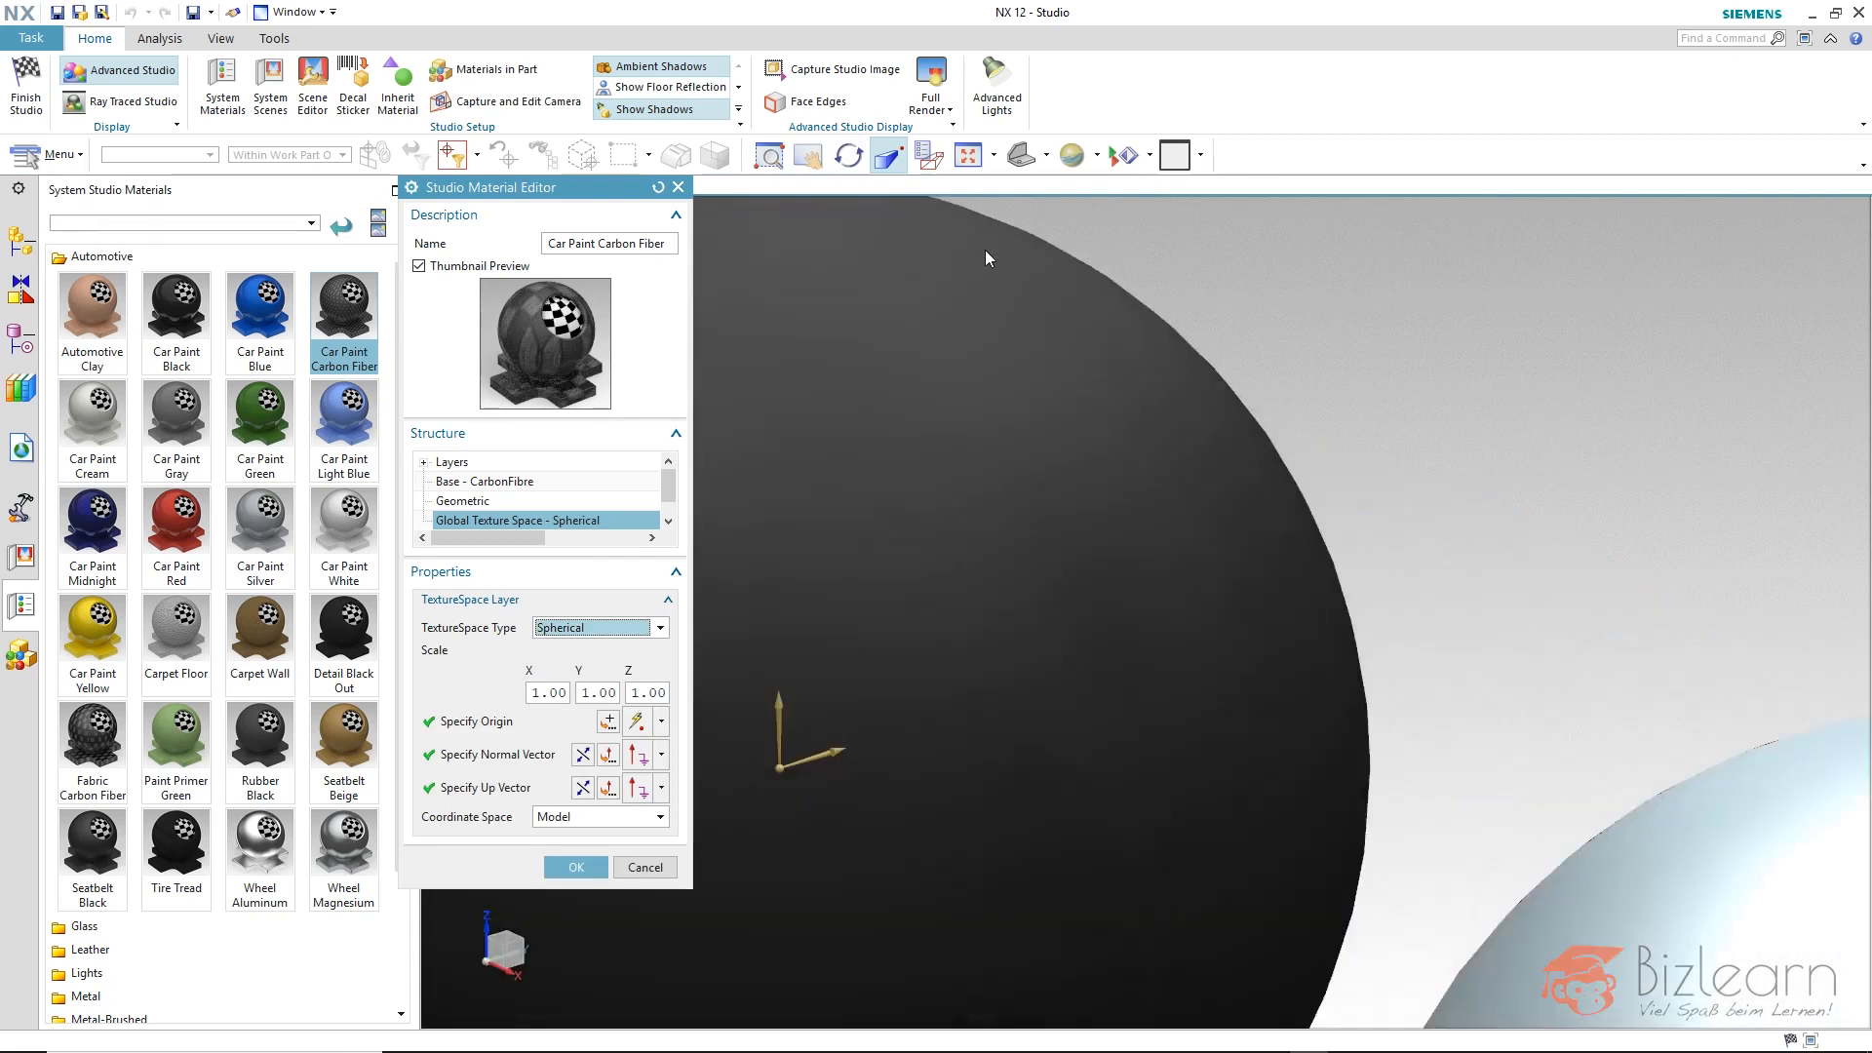
scroll(987, 258, down, 6)
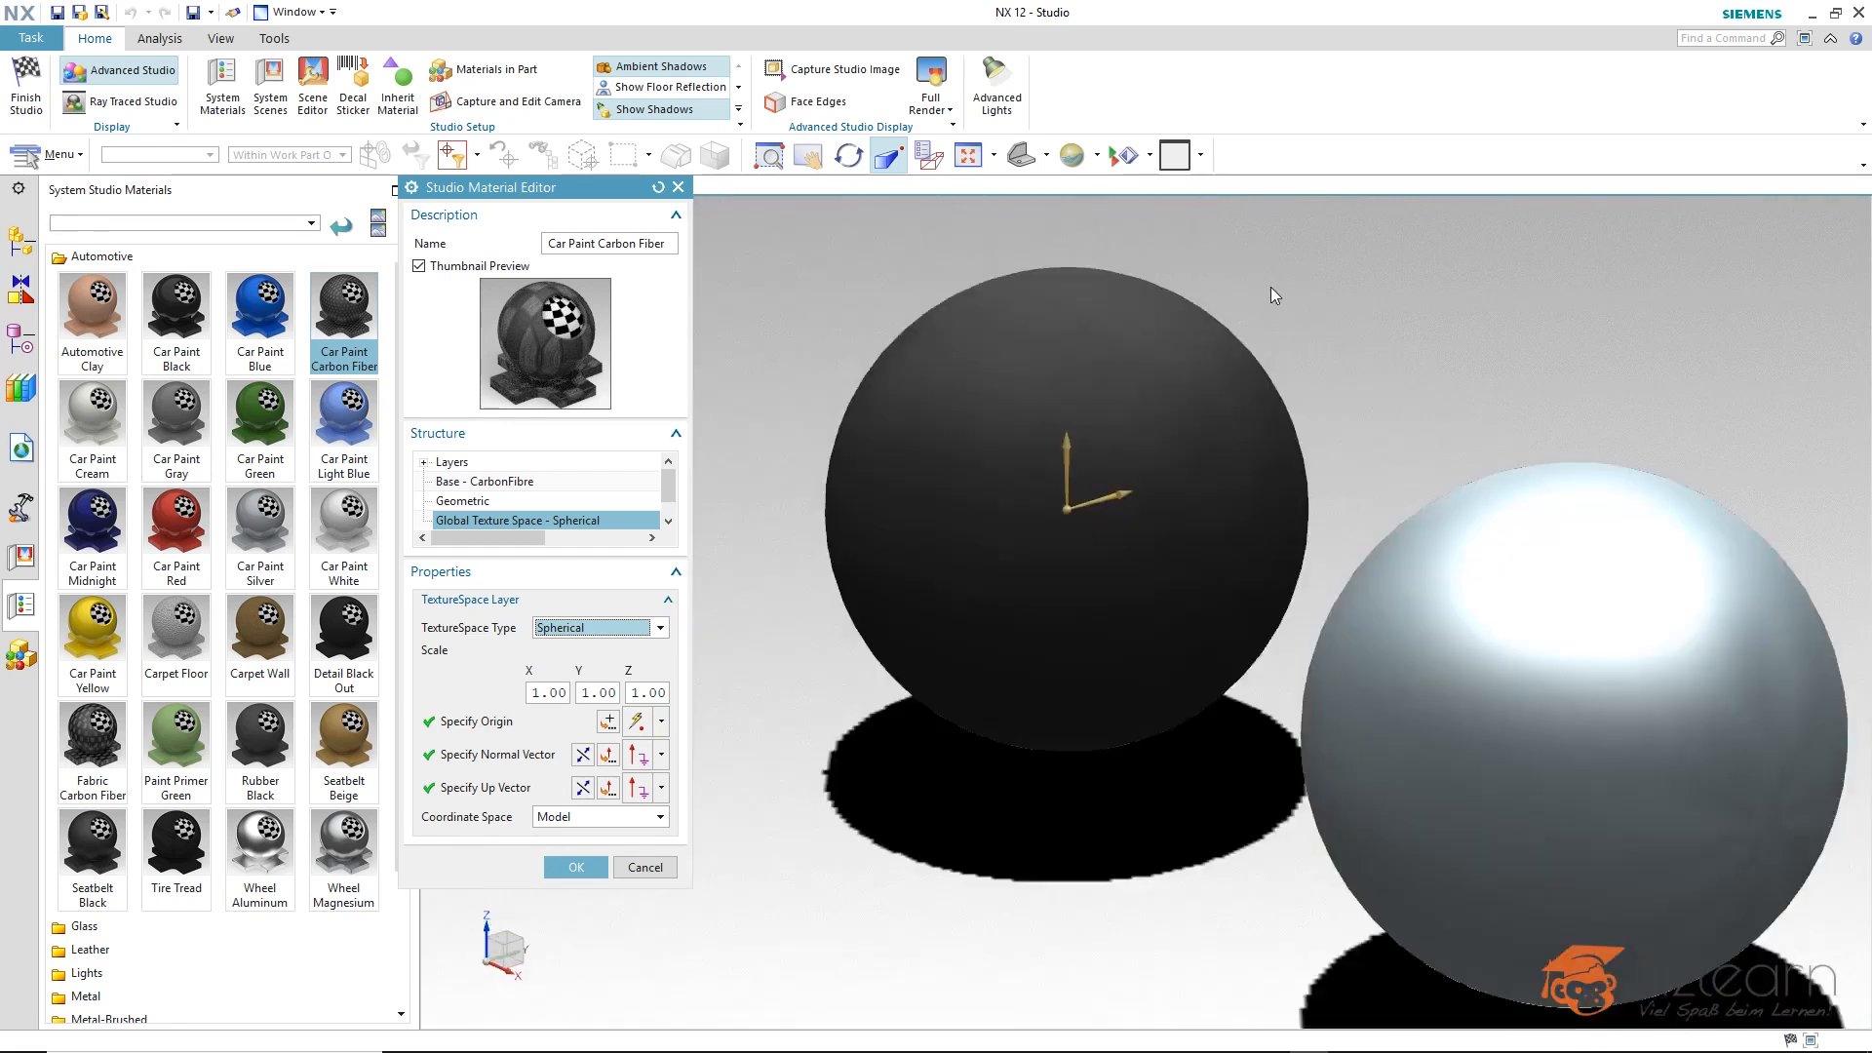
scroll(1271, 286, down, 2)
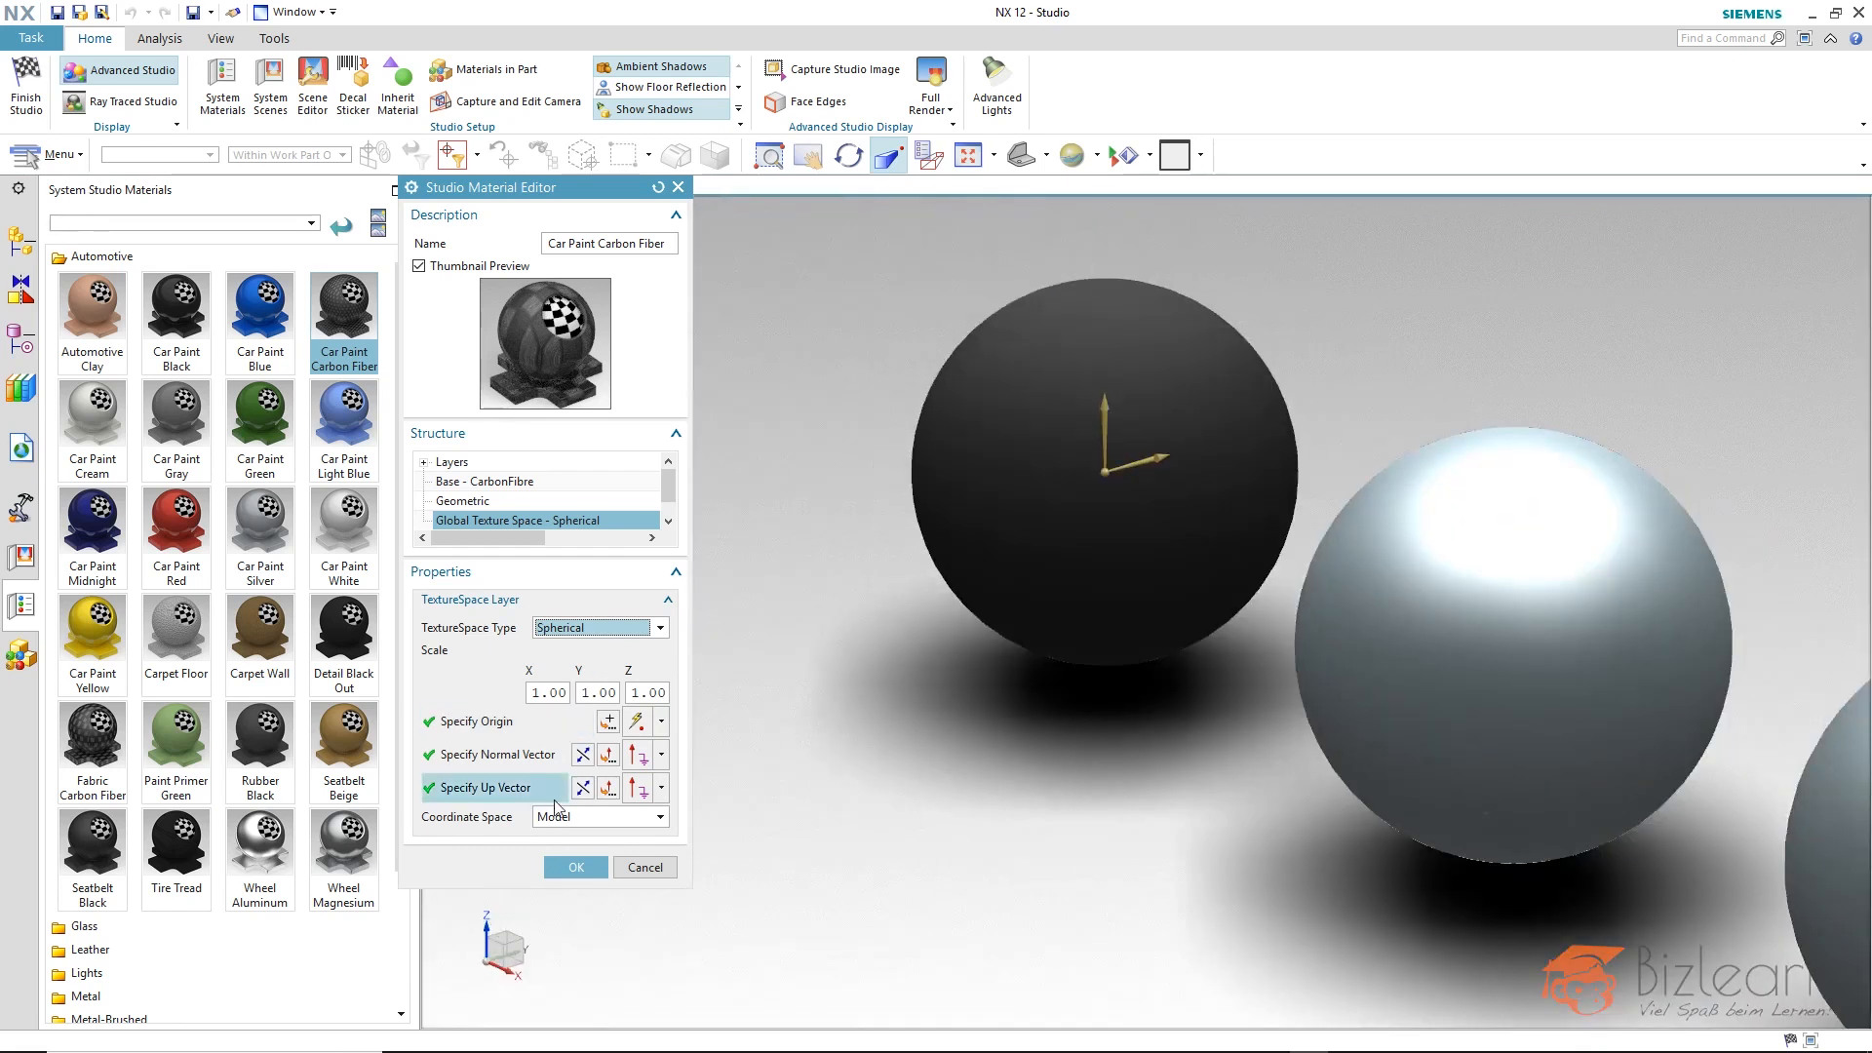
Set the carbon fiber material's texture space type to Box and accept the material edits.
click(593, 629)
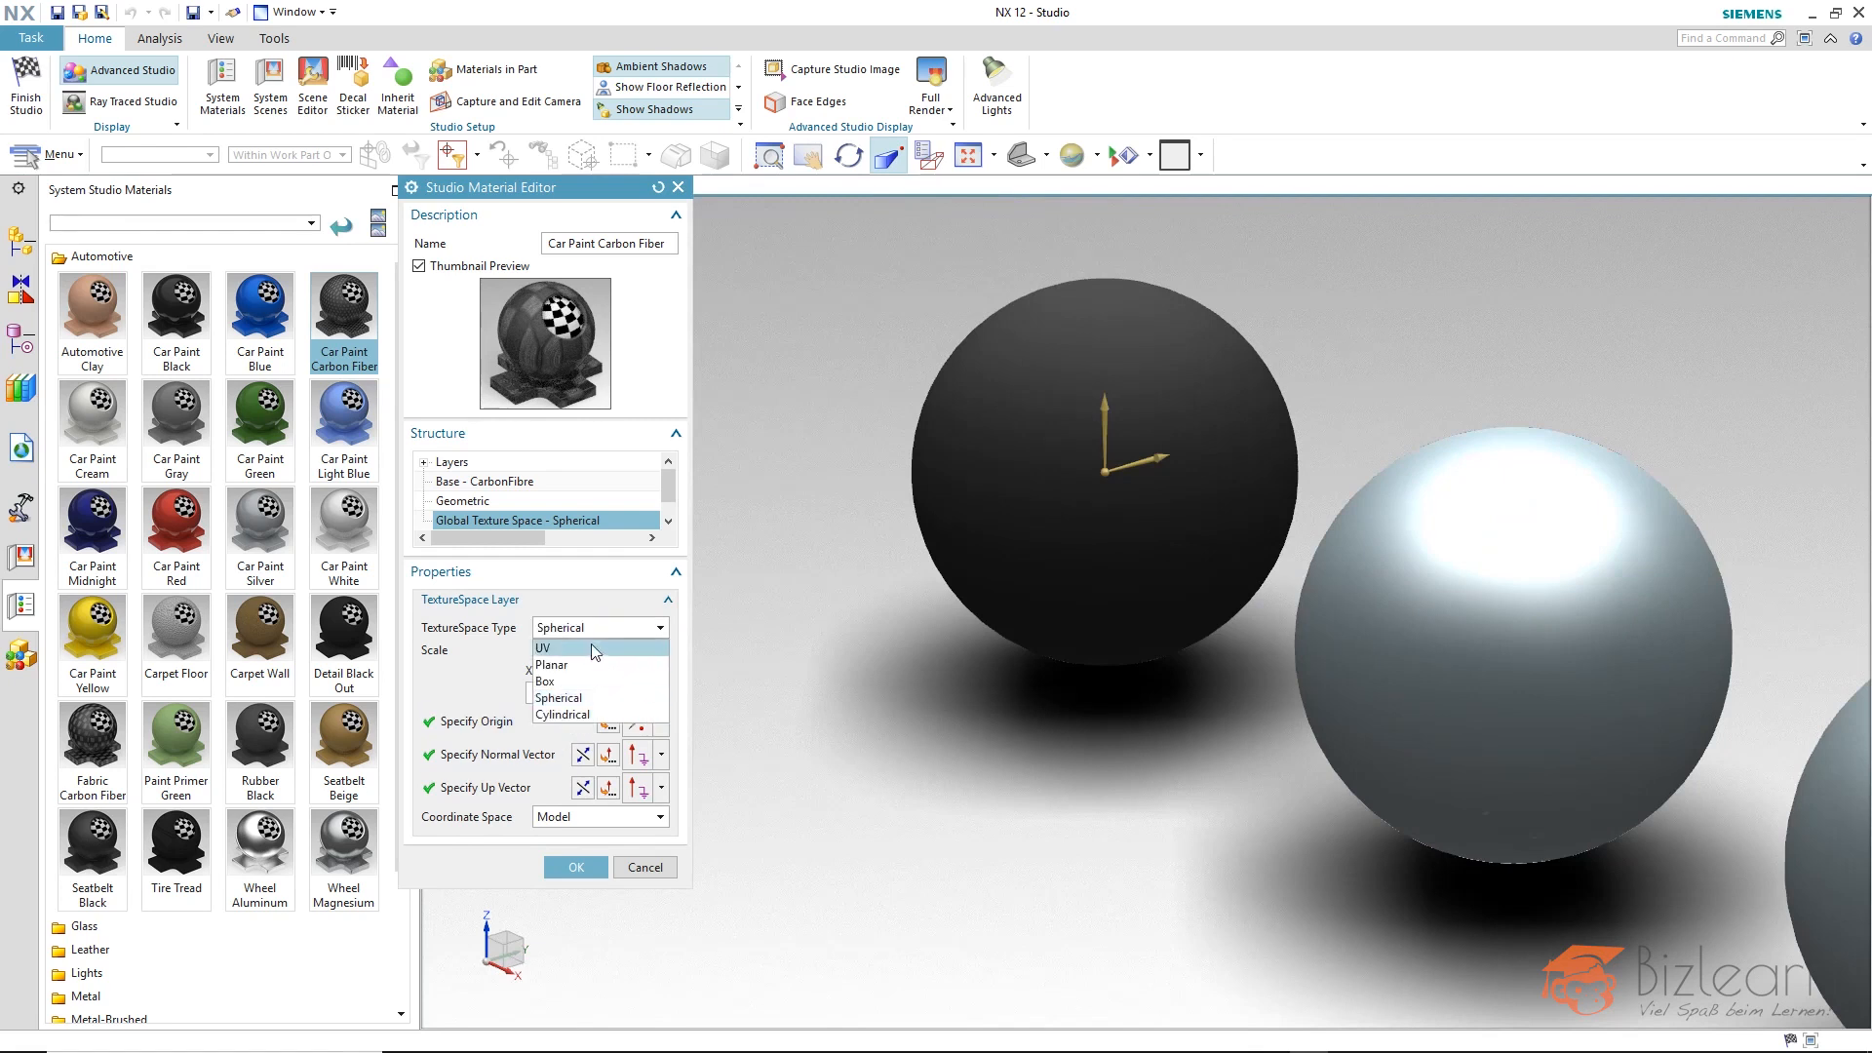
click(575, 680)
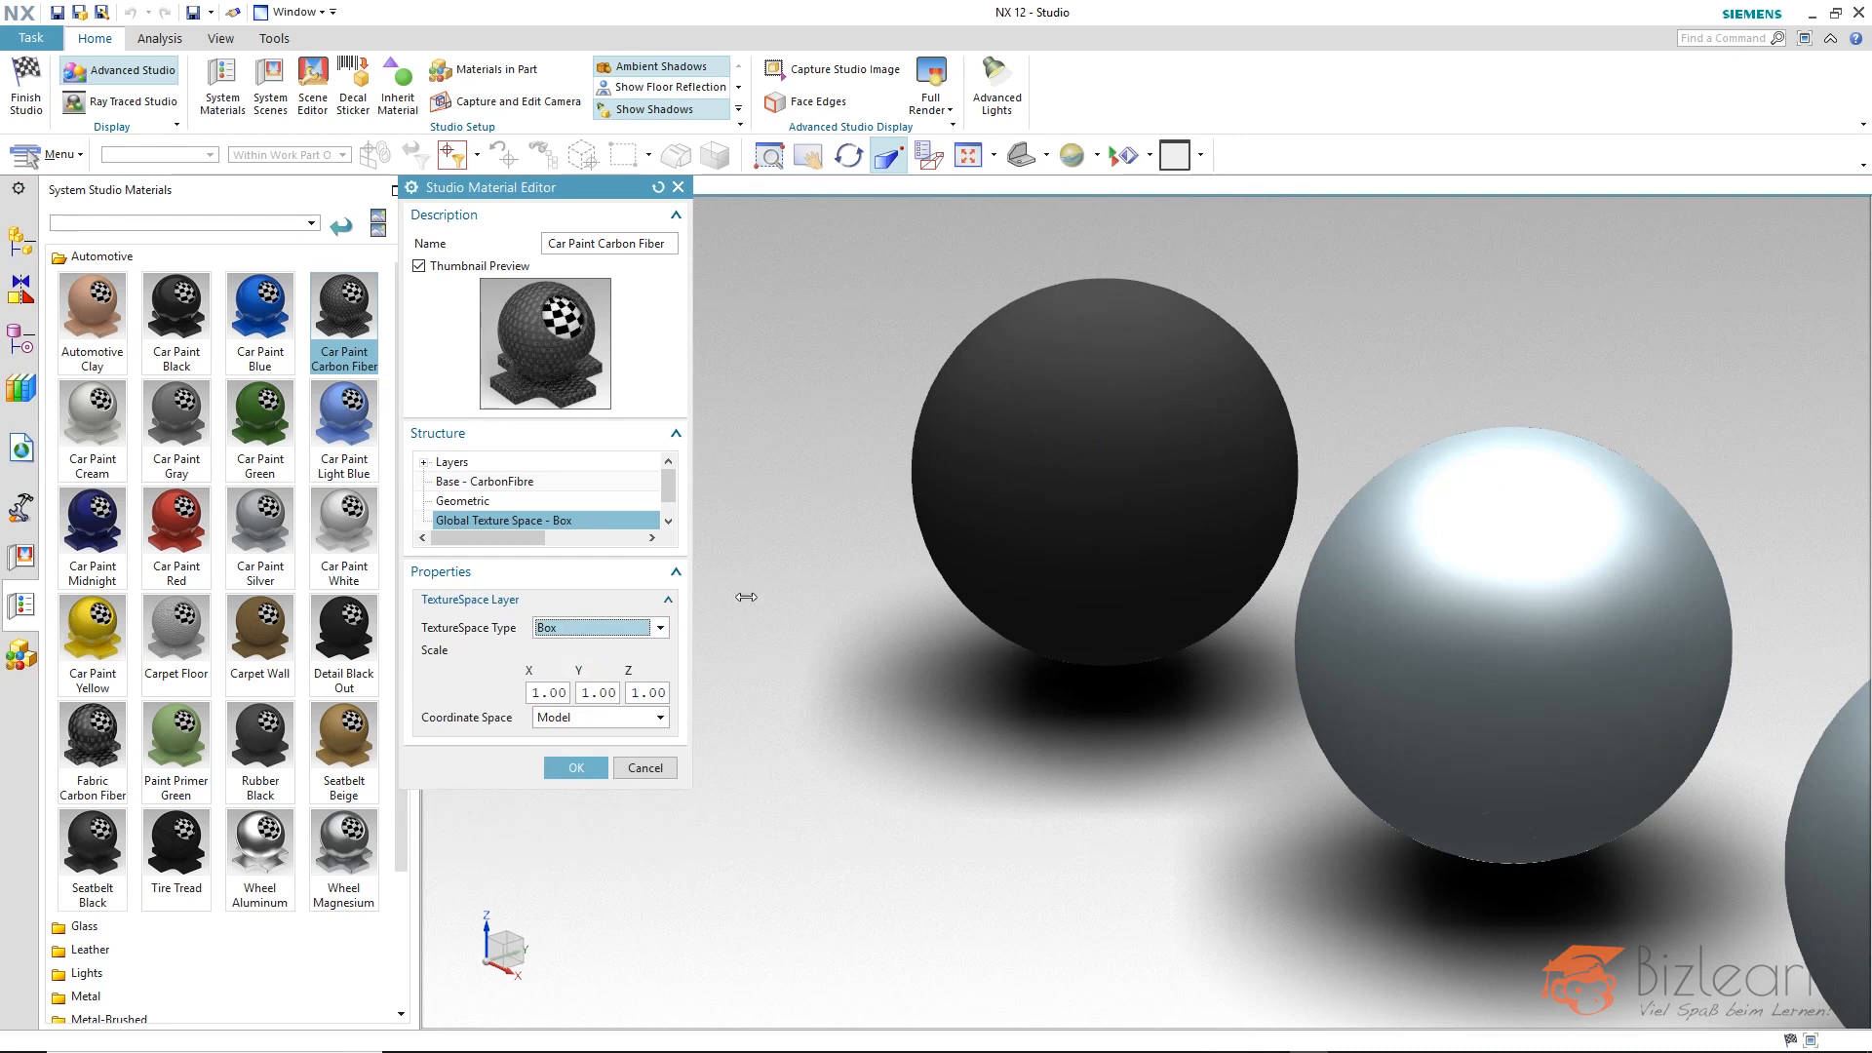
middle_click(749, 541)
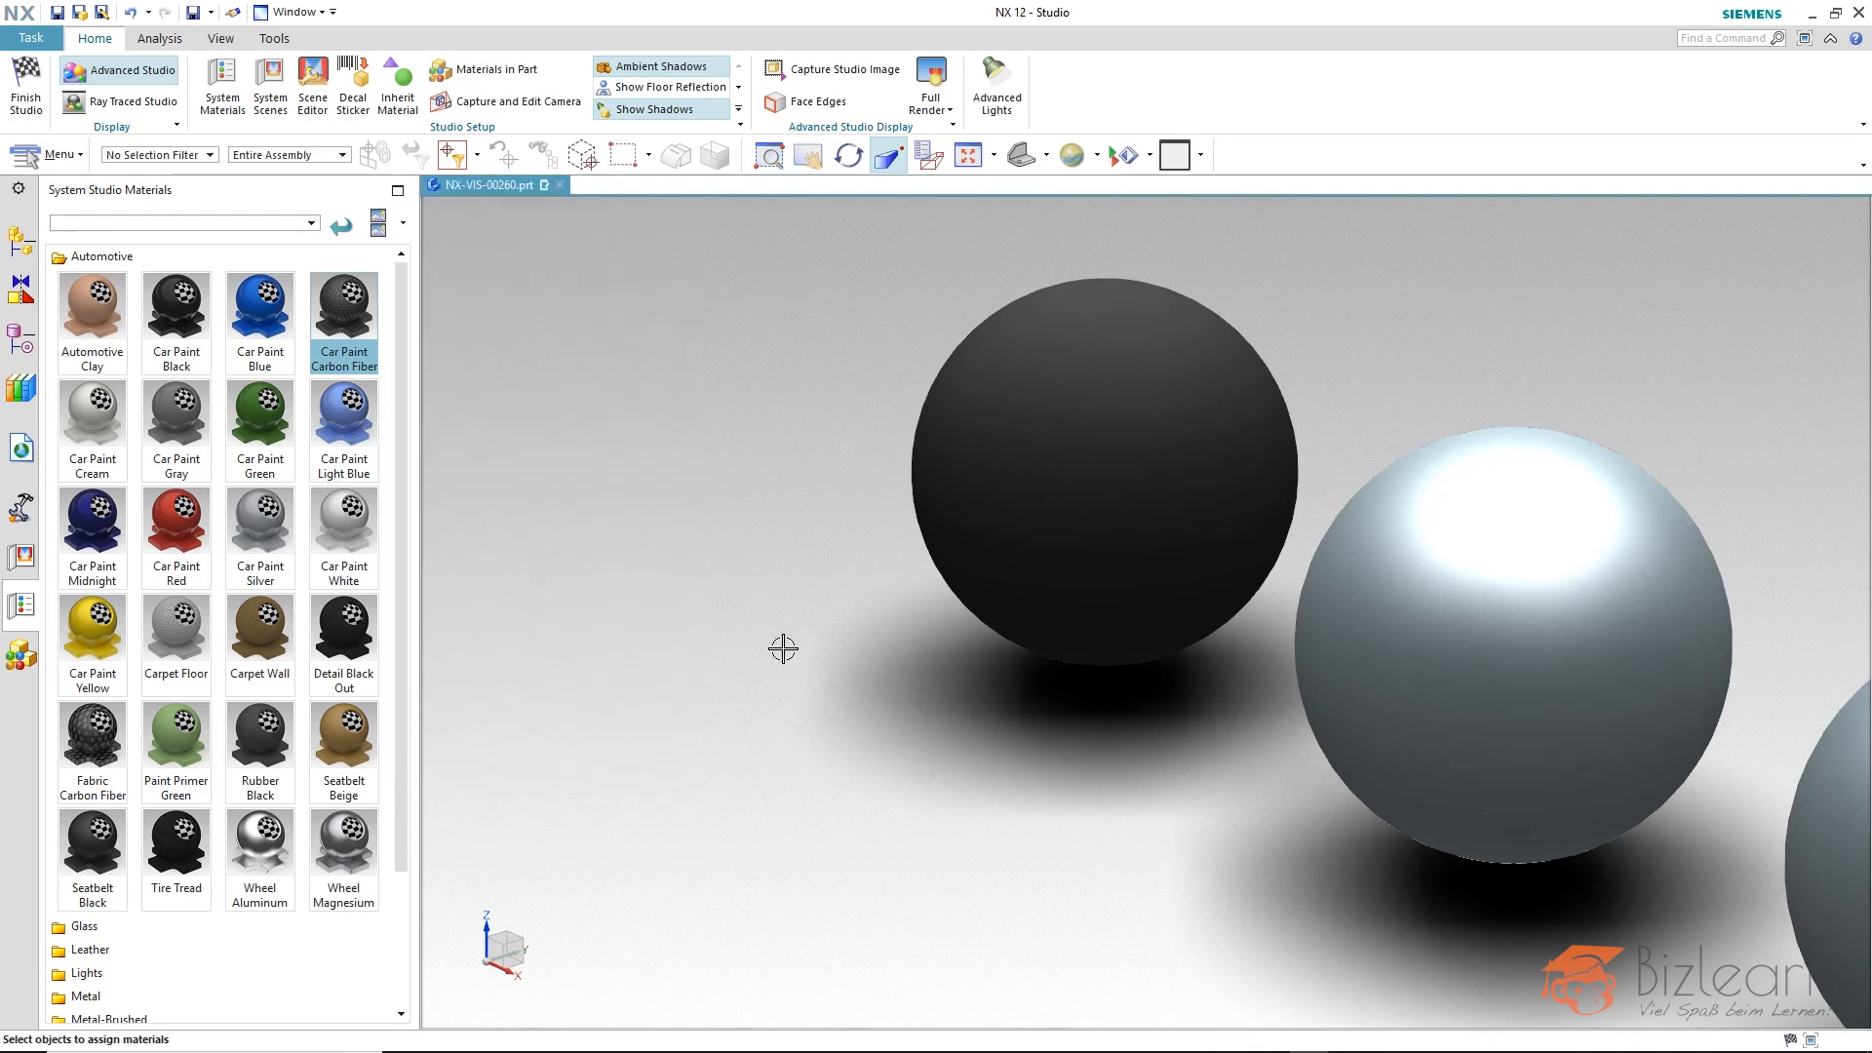
Assign the Clear Glass material from the Glass category to the middle sphere.
scroll(711, 416, down, 3)
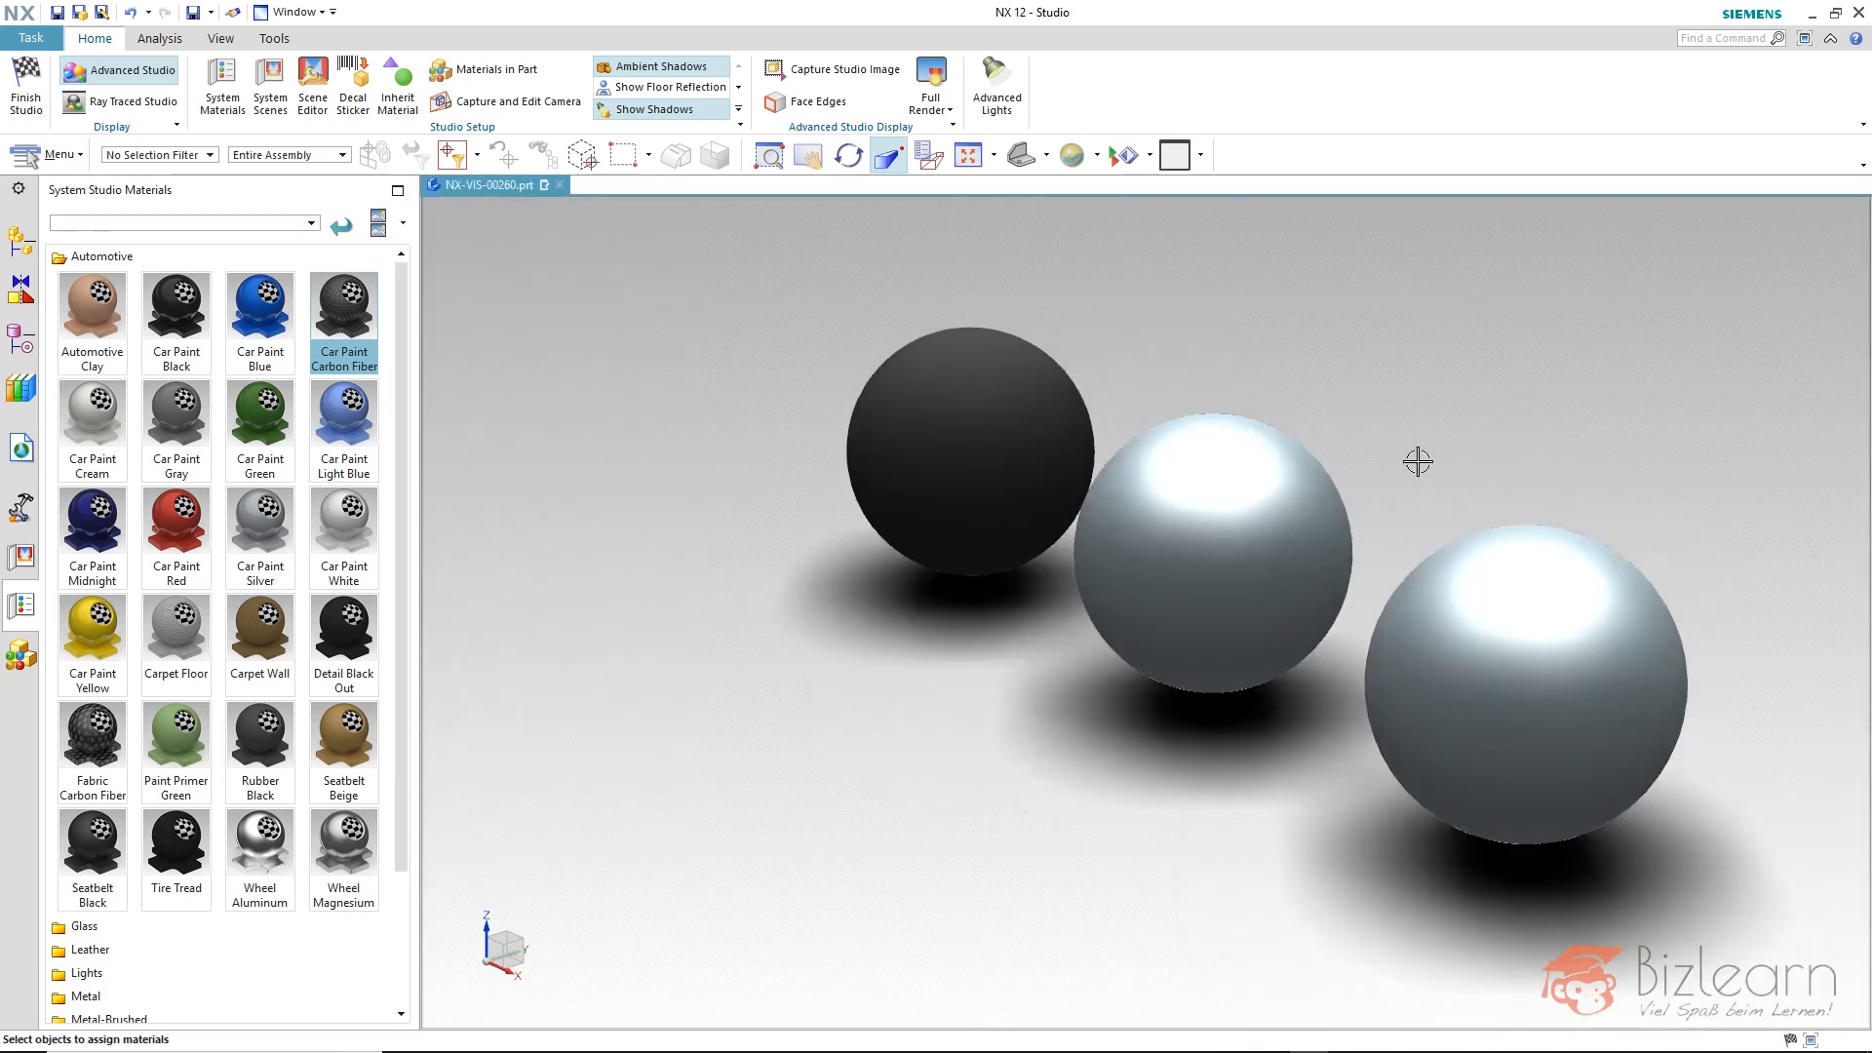
scroll(1443, 492, up, 1)
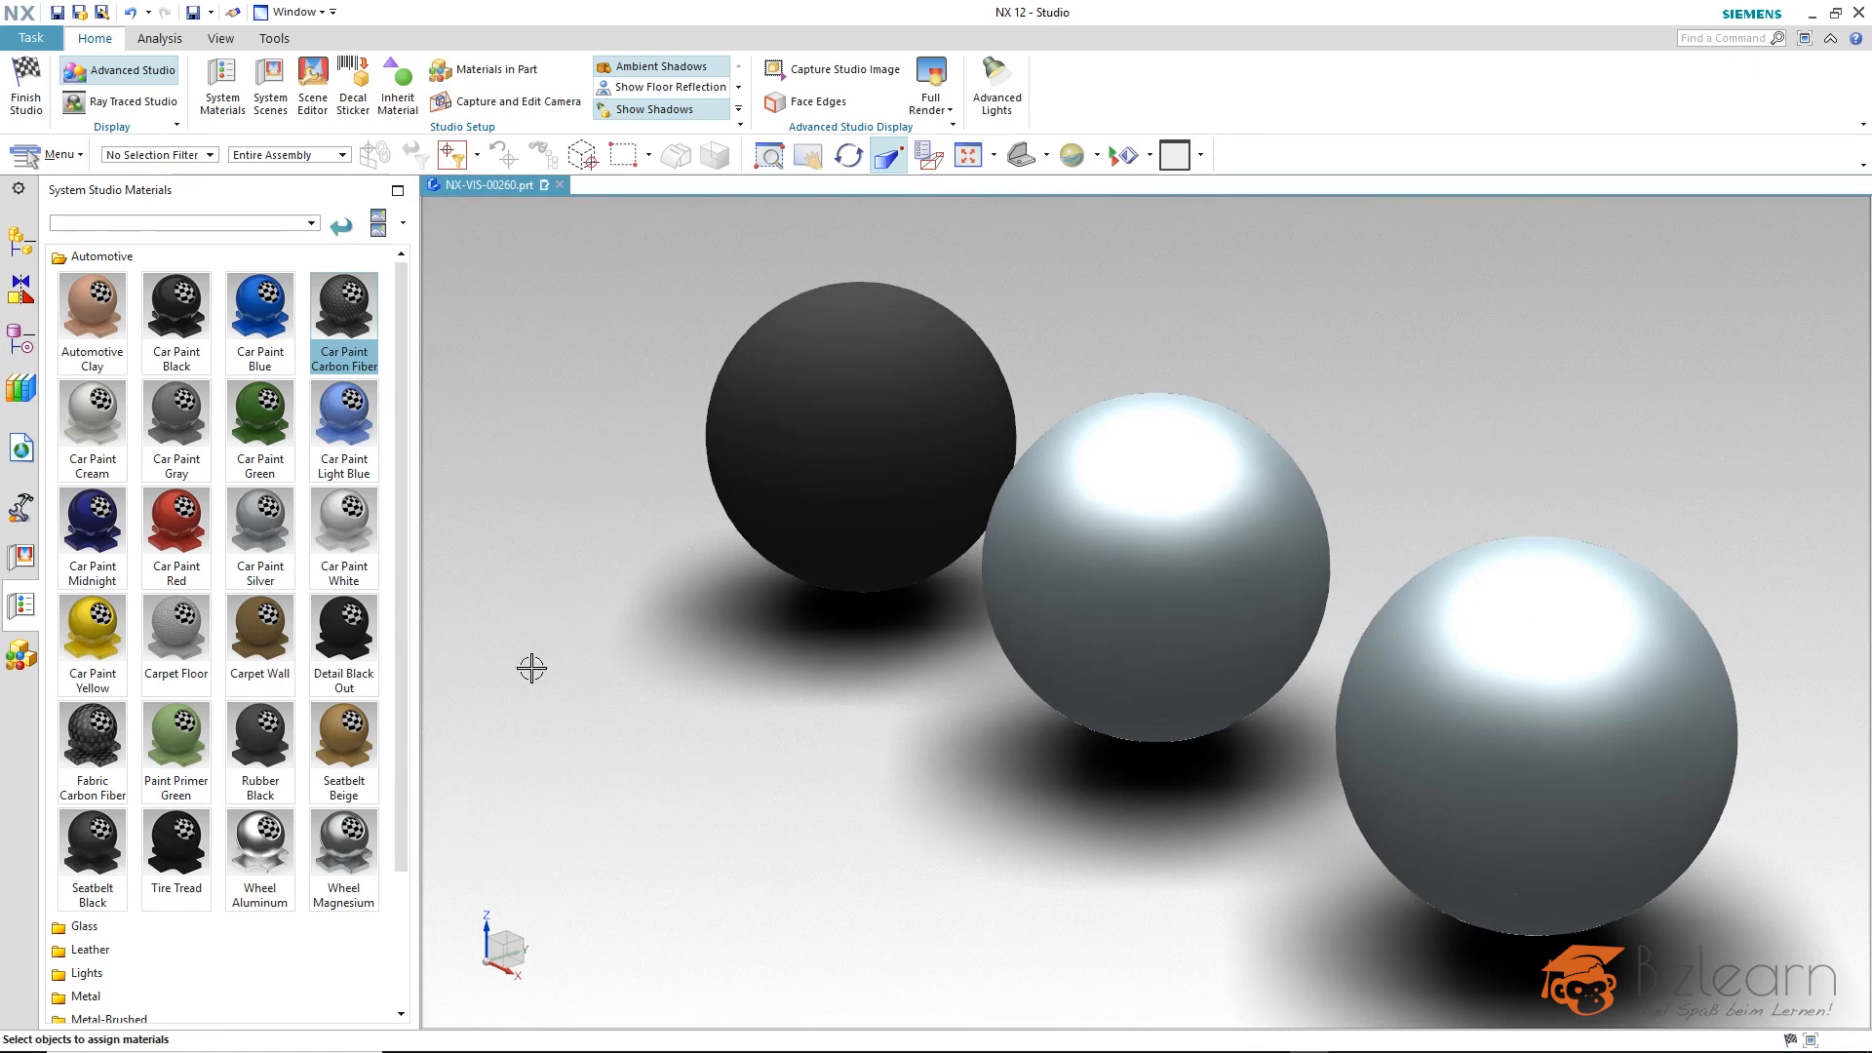
click(86, 257)
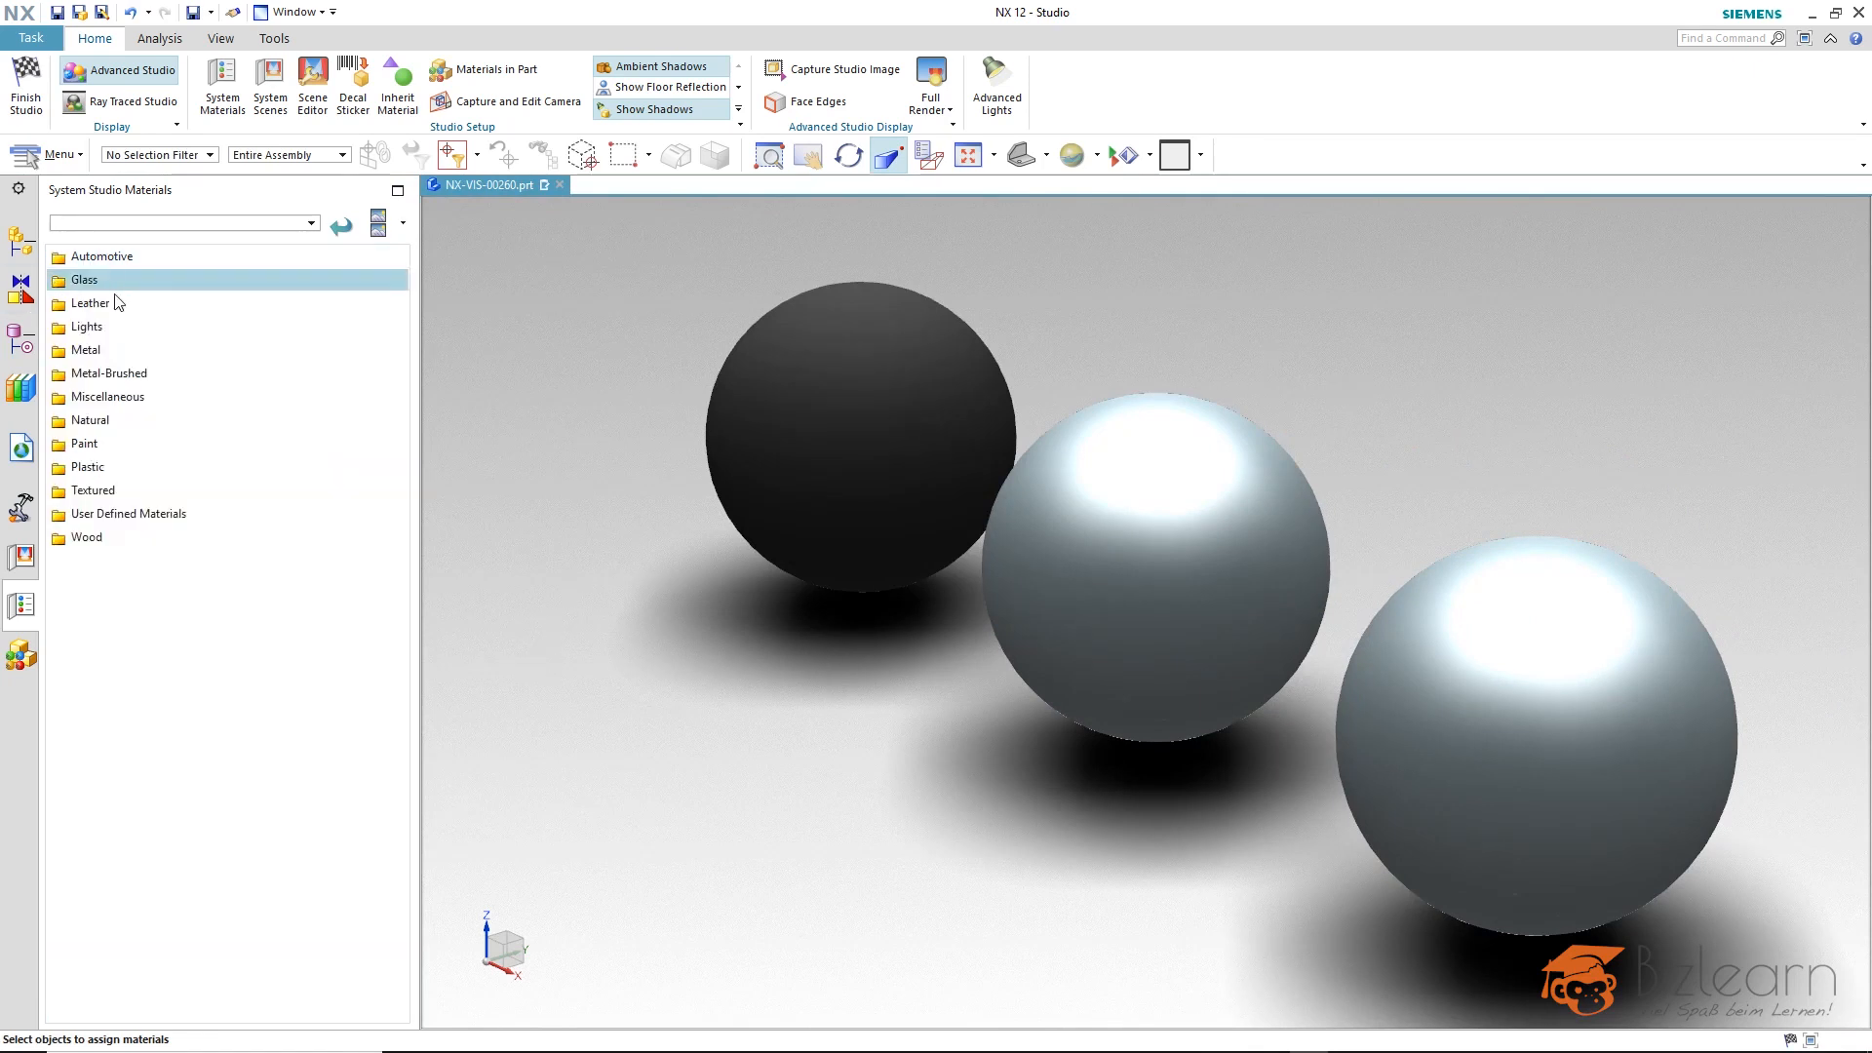
click(111, 283)
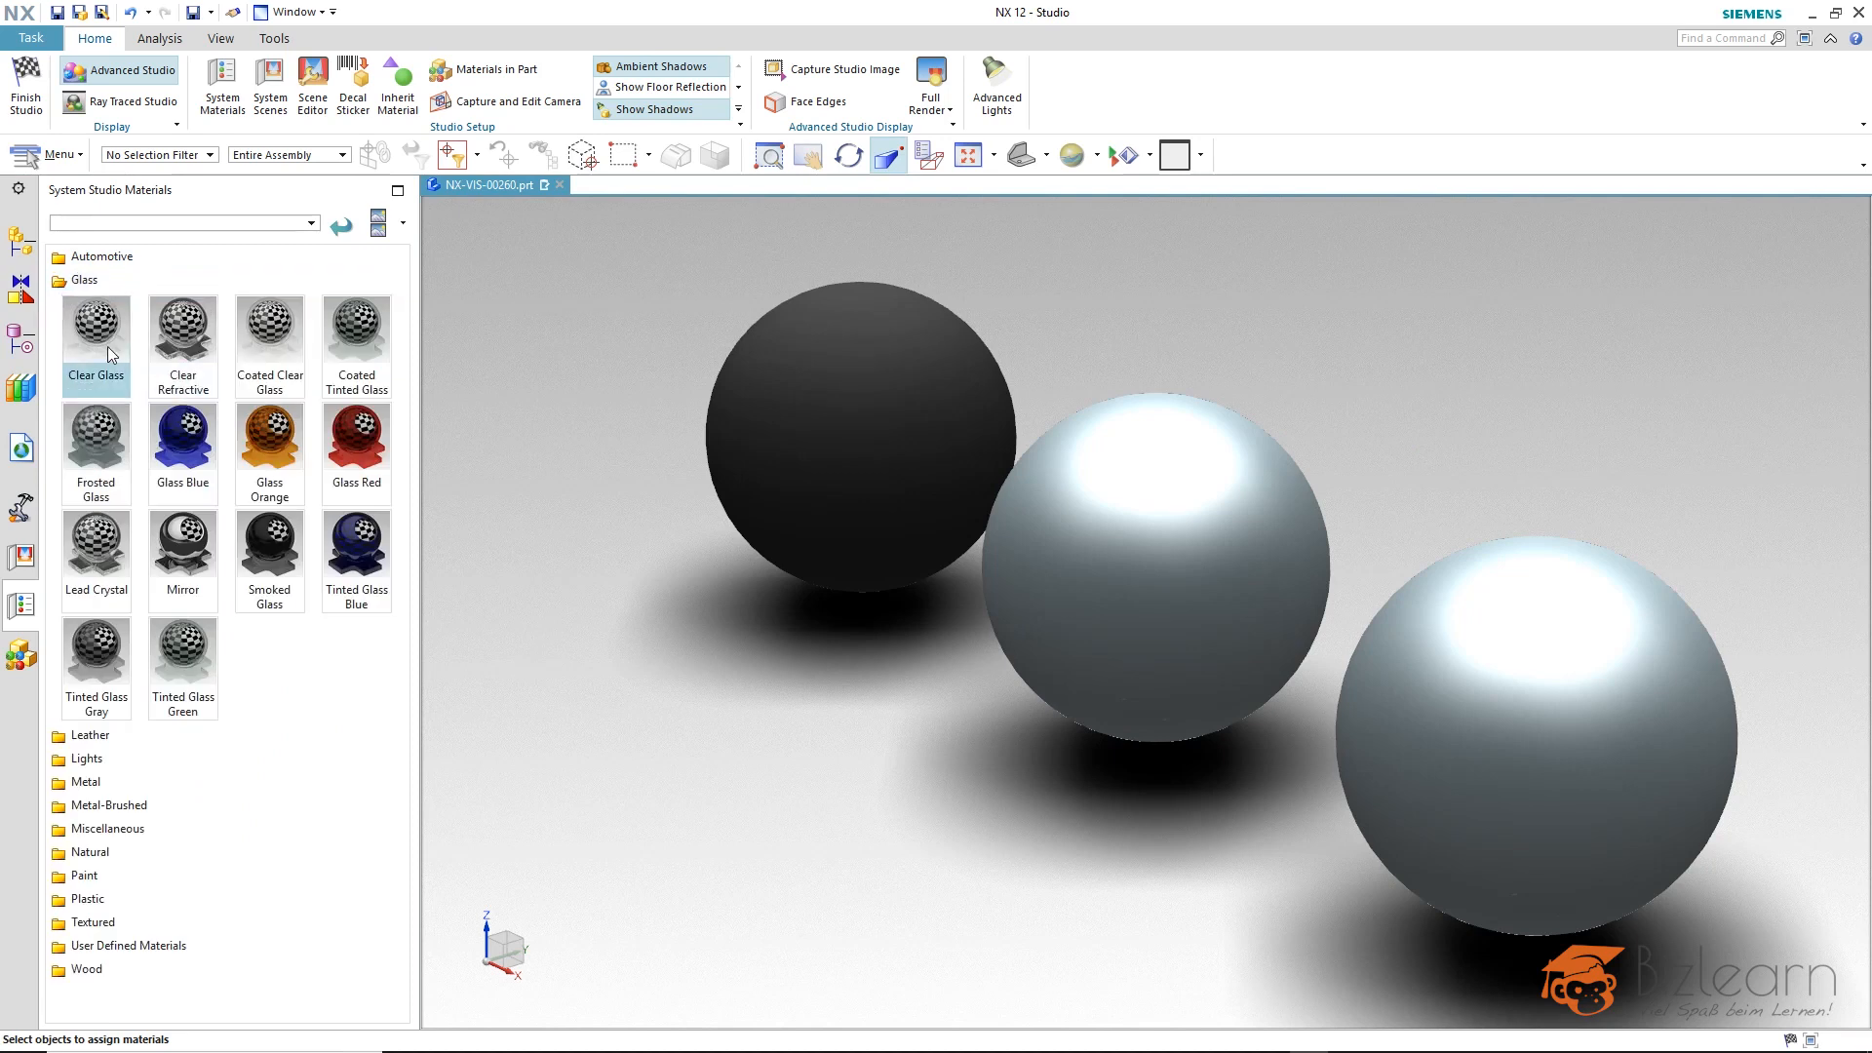
drag(108, 347, 1258, 582)
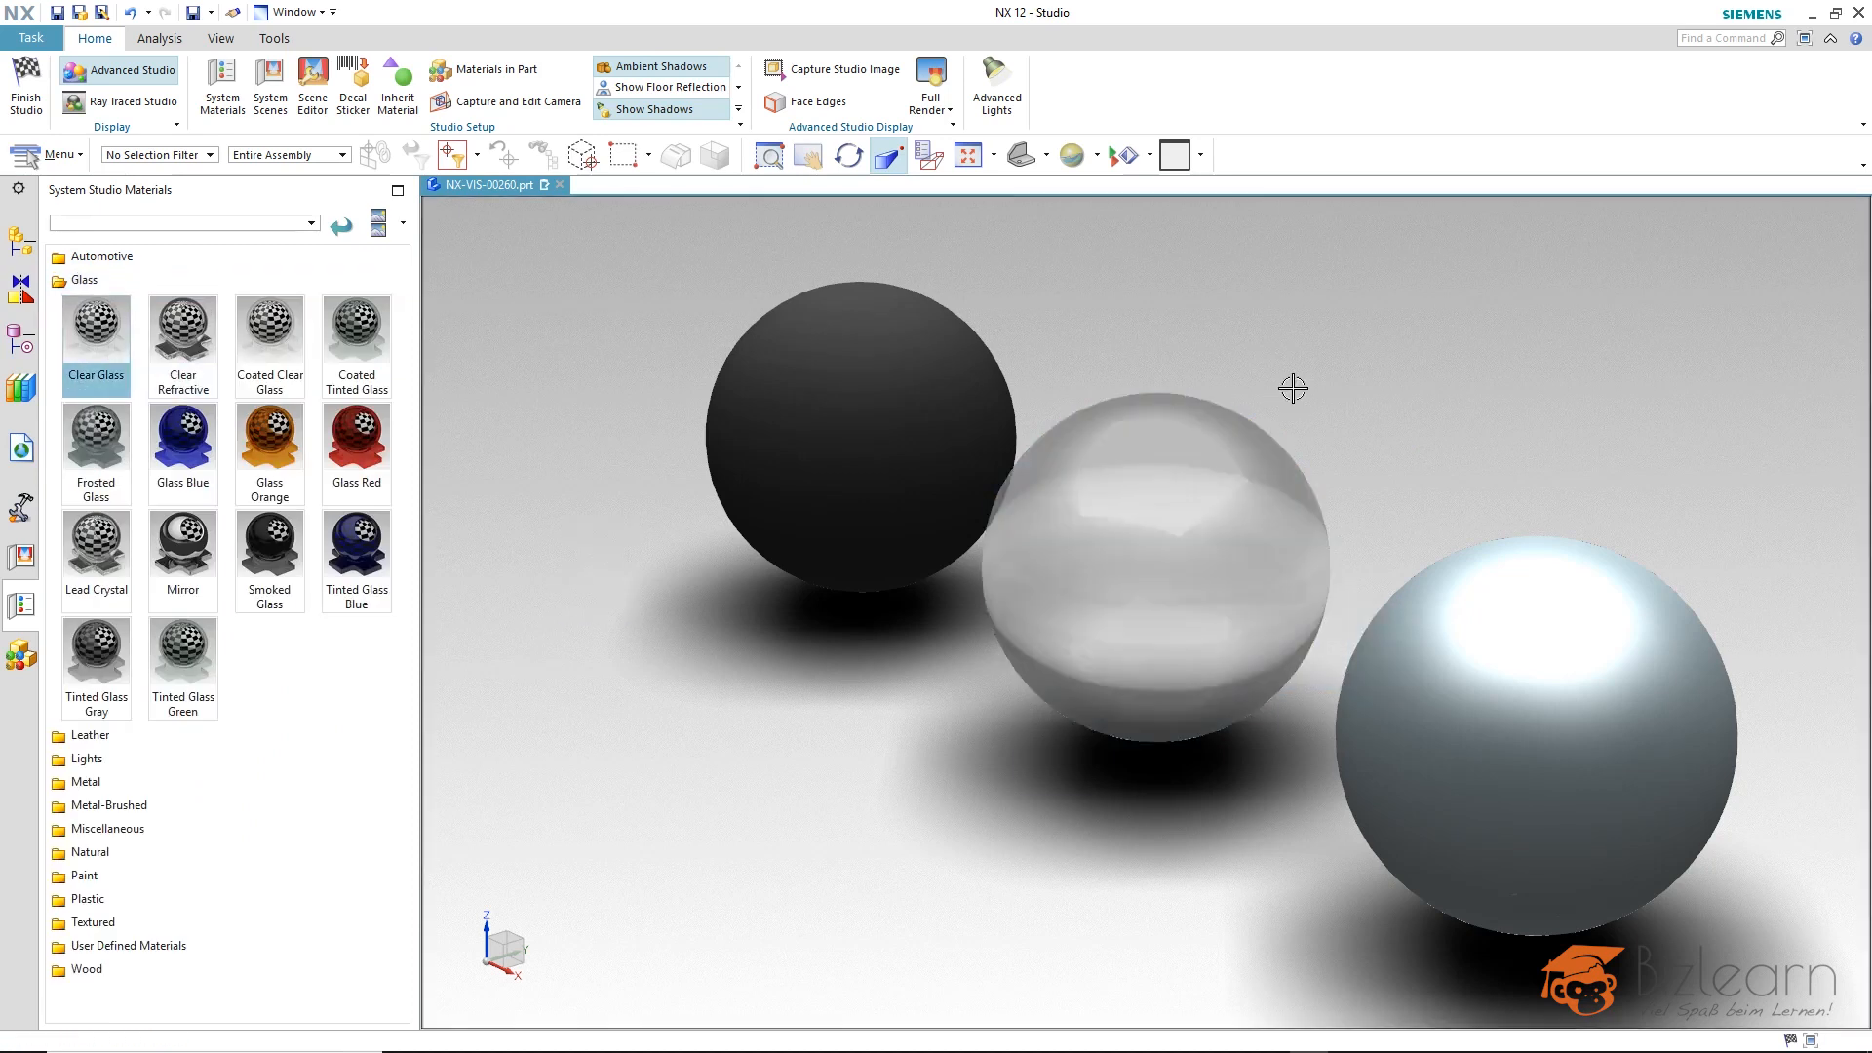
Open the middle sphere's Clear Glass material for editing with thumbnail preview enabled and review its GlassThin base and Geometric properties.
scroll(1392, 416, up, 2)
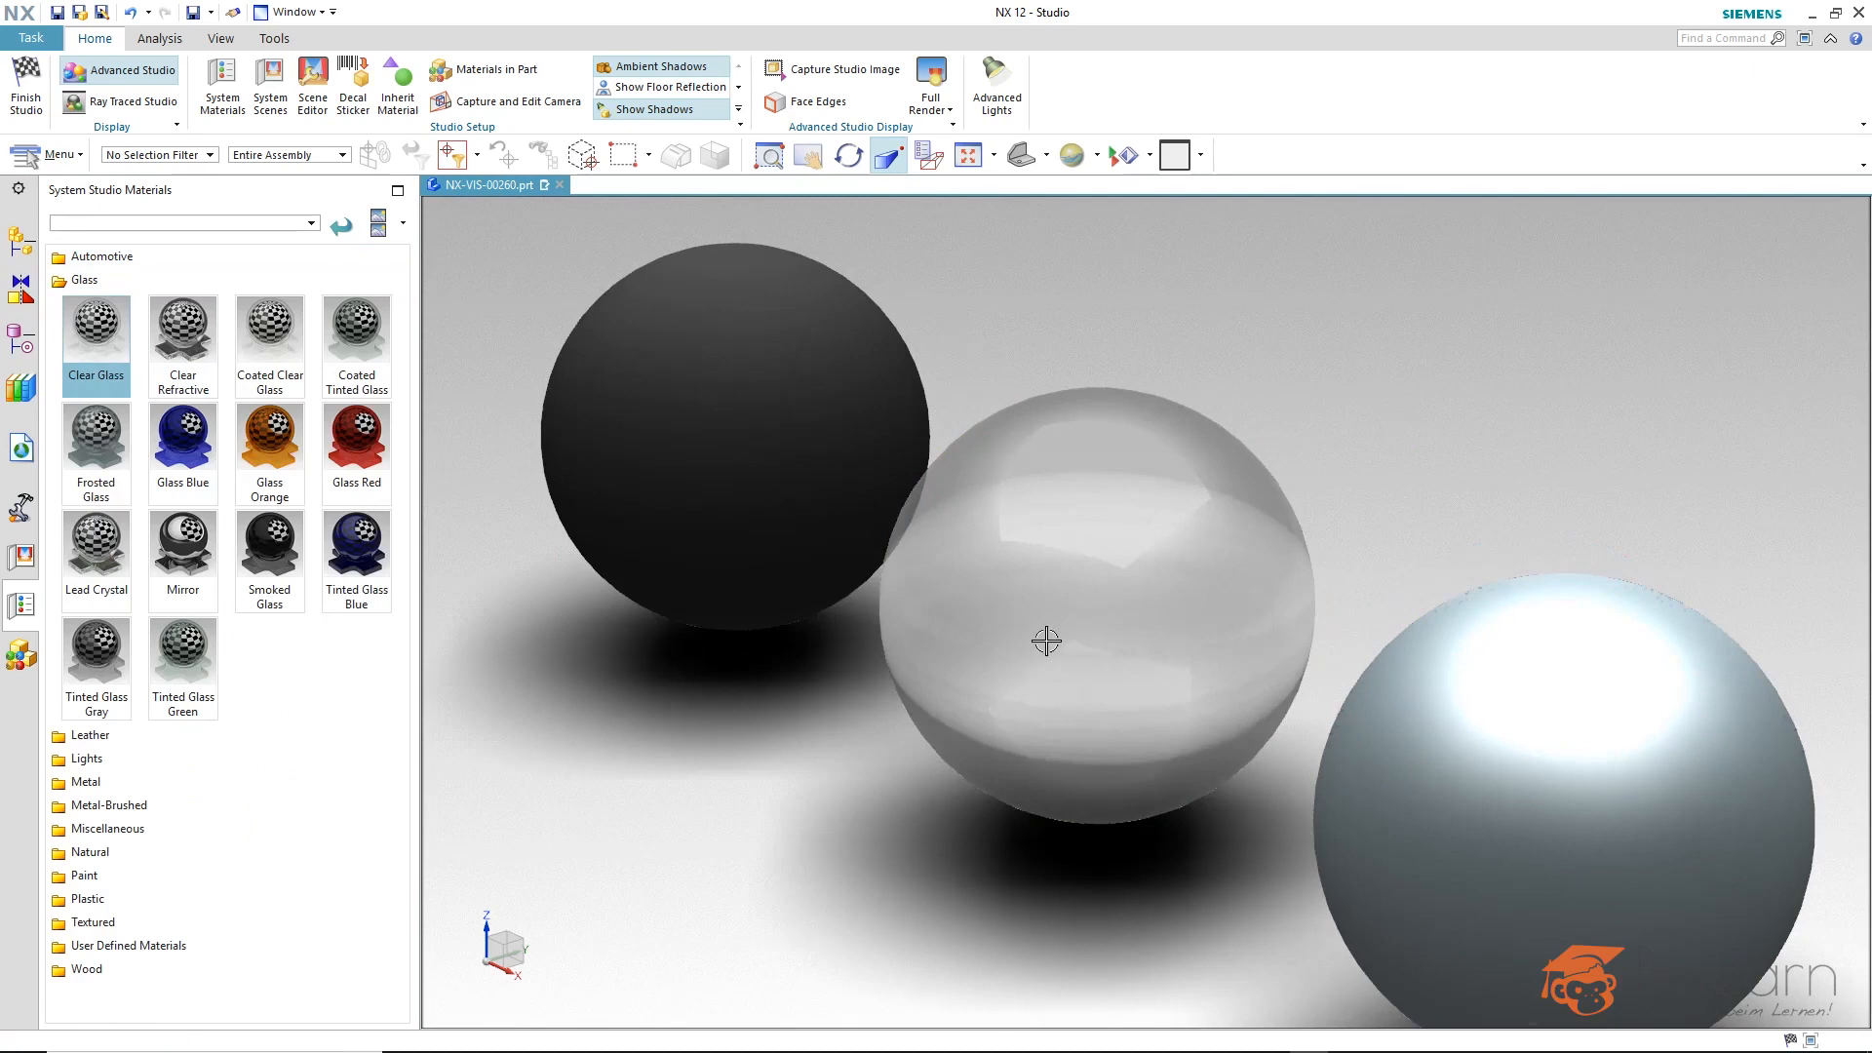
click(1077, 581)
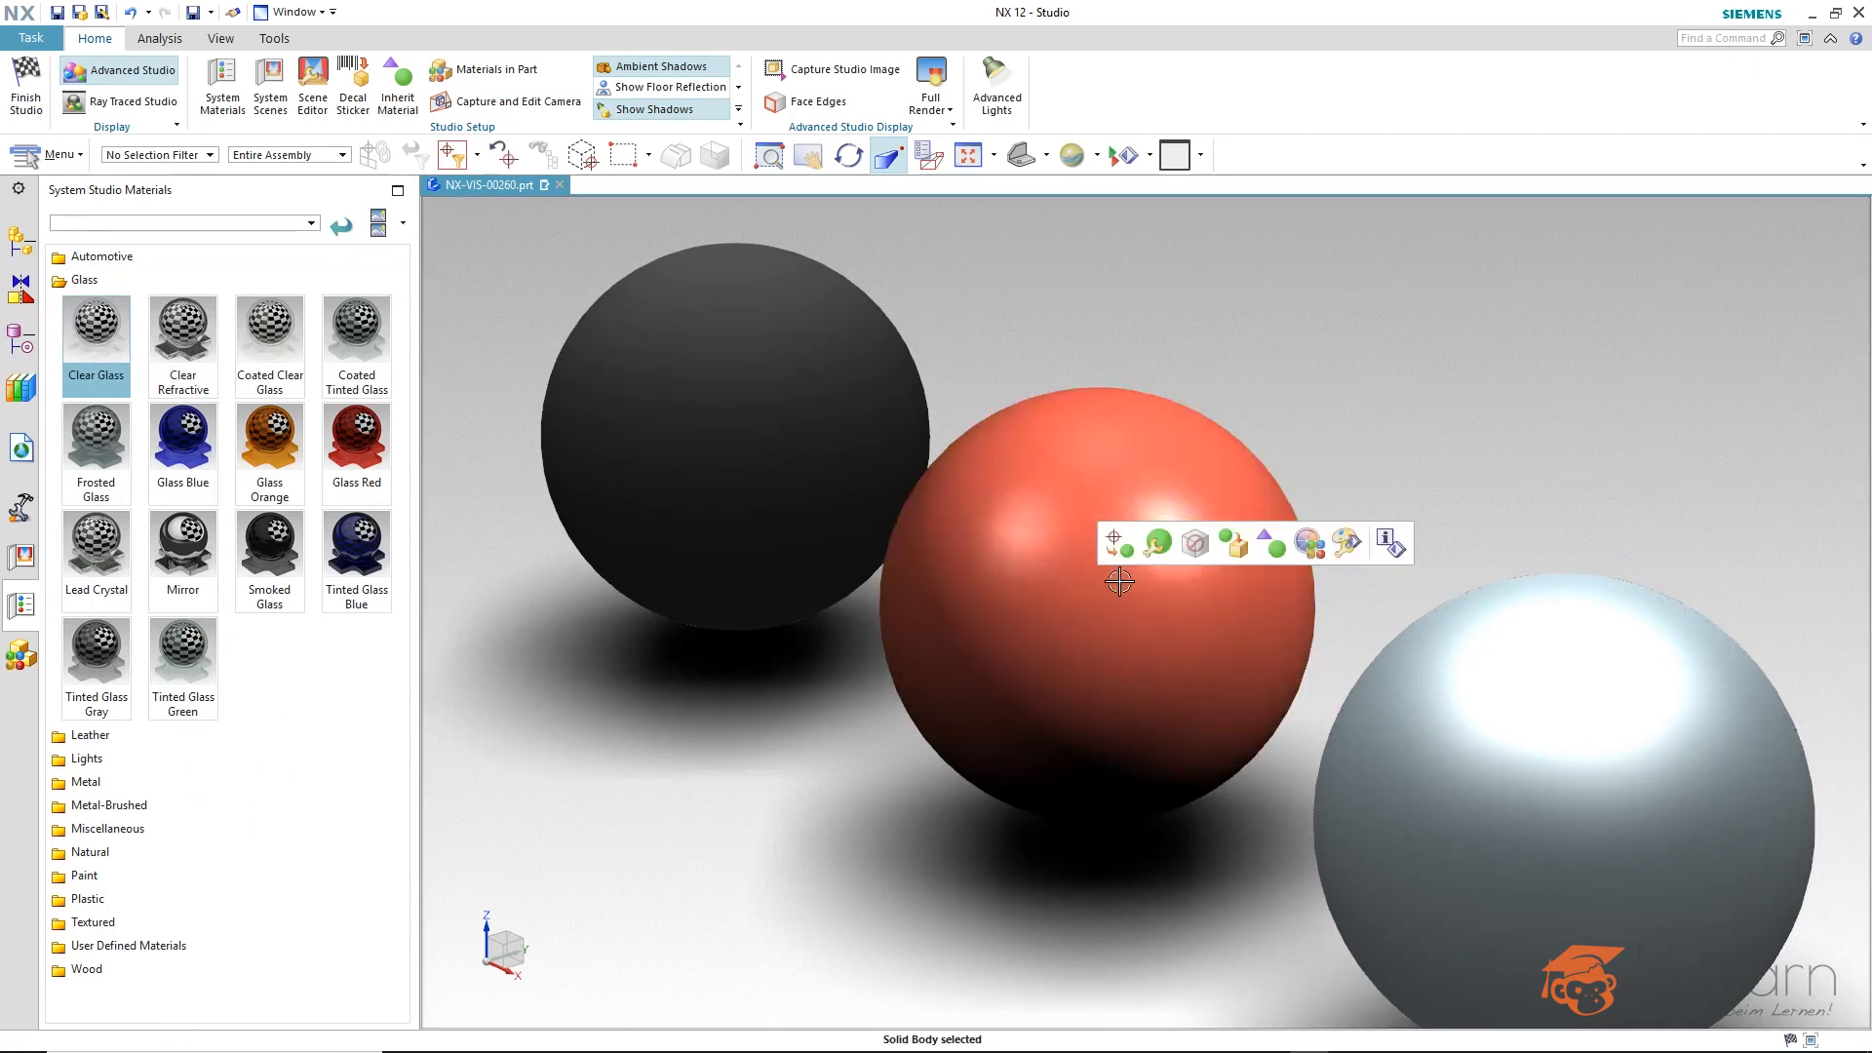
click(1157, 546)
click(468, 272)
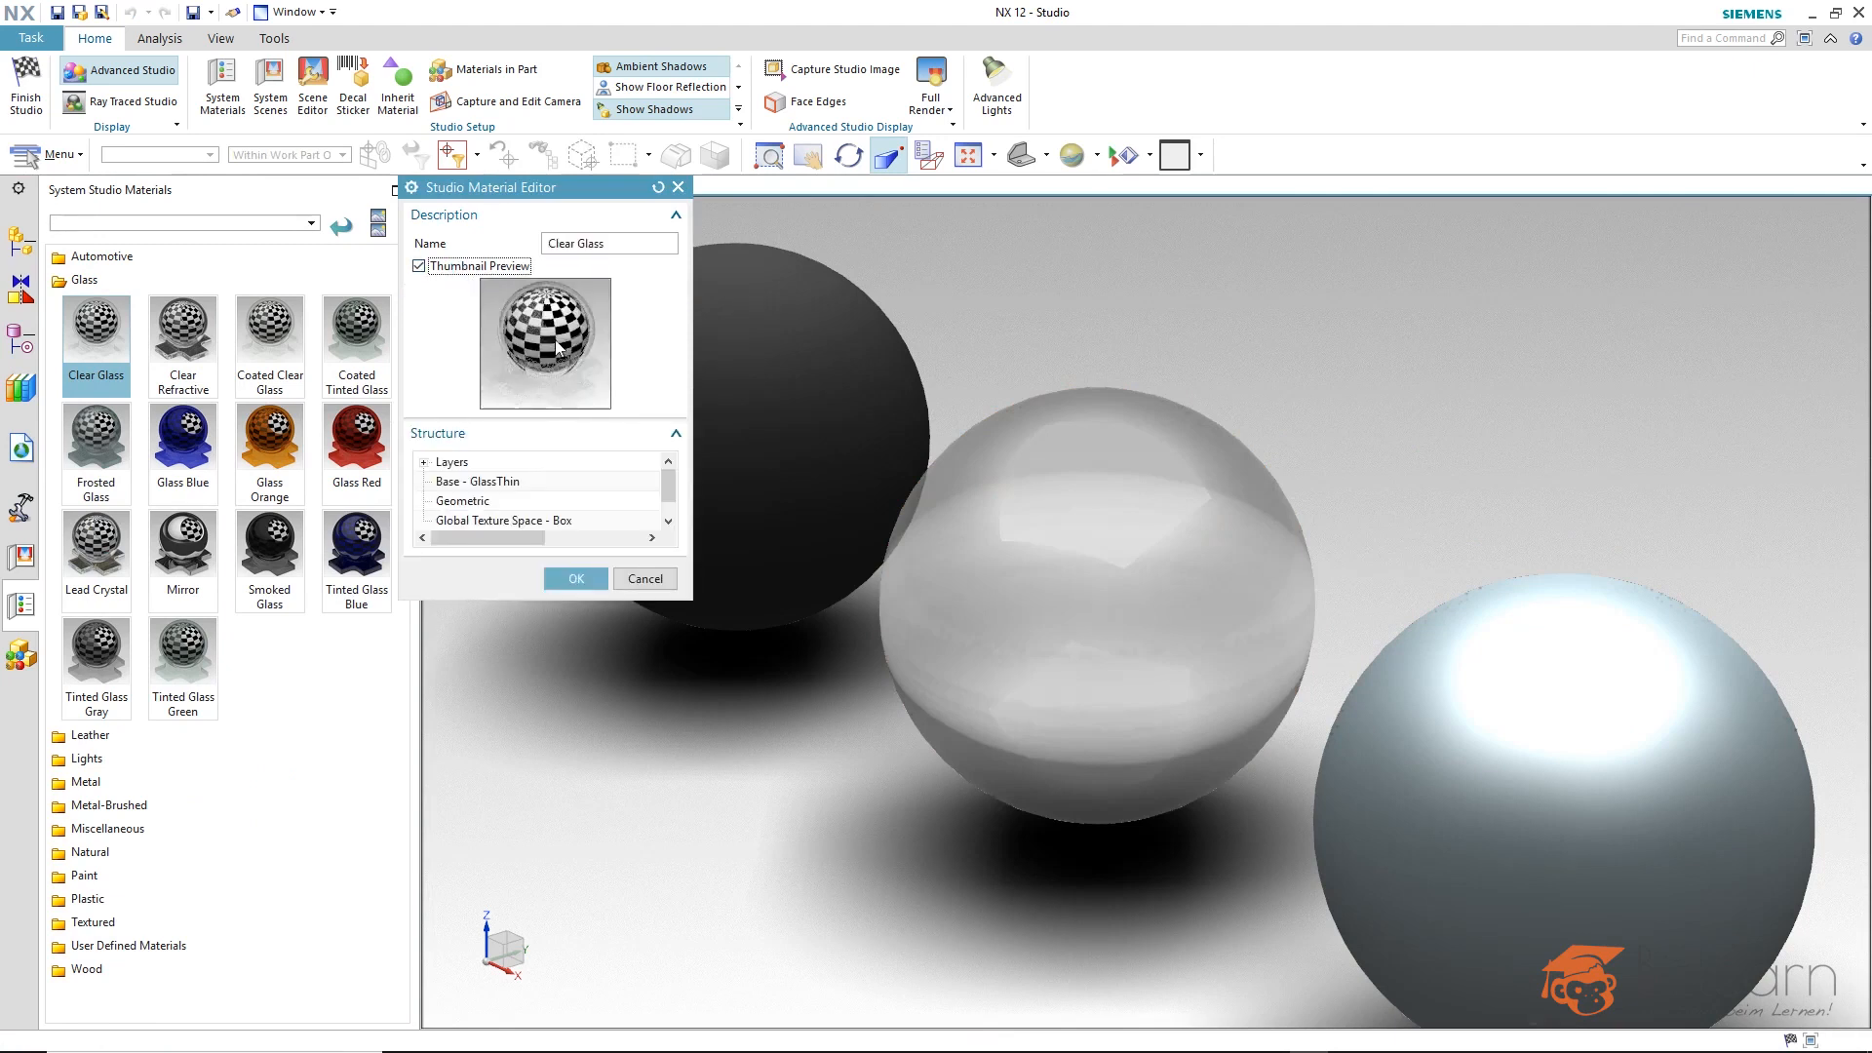
click(466, 465)
click(474, 481)
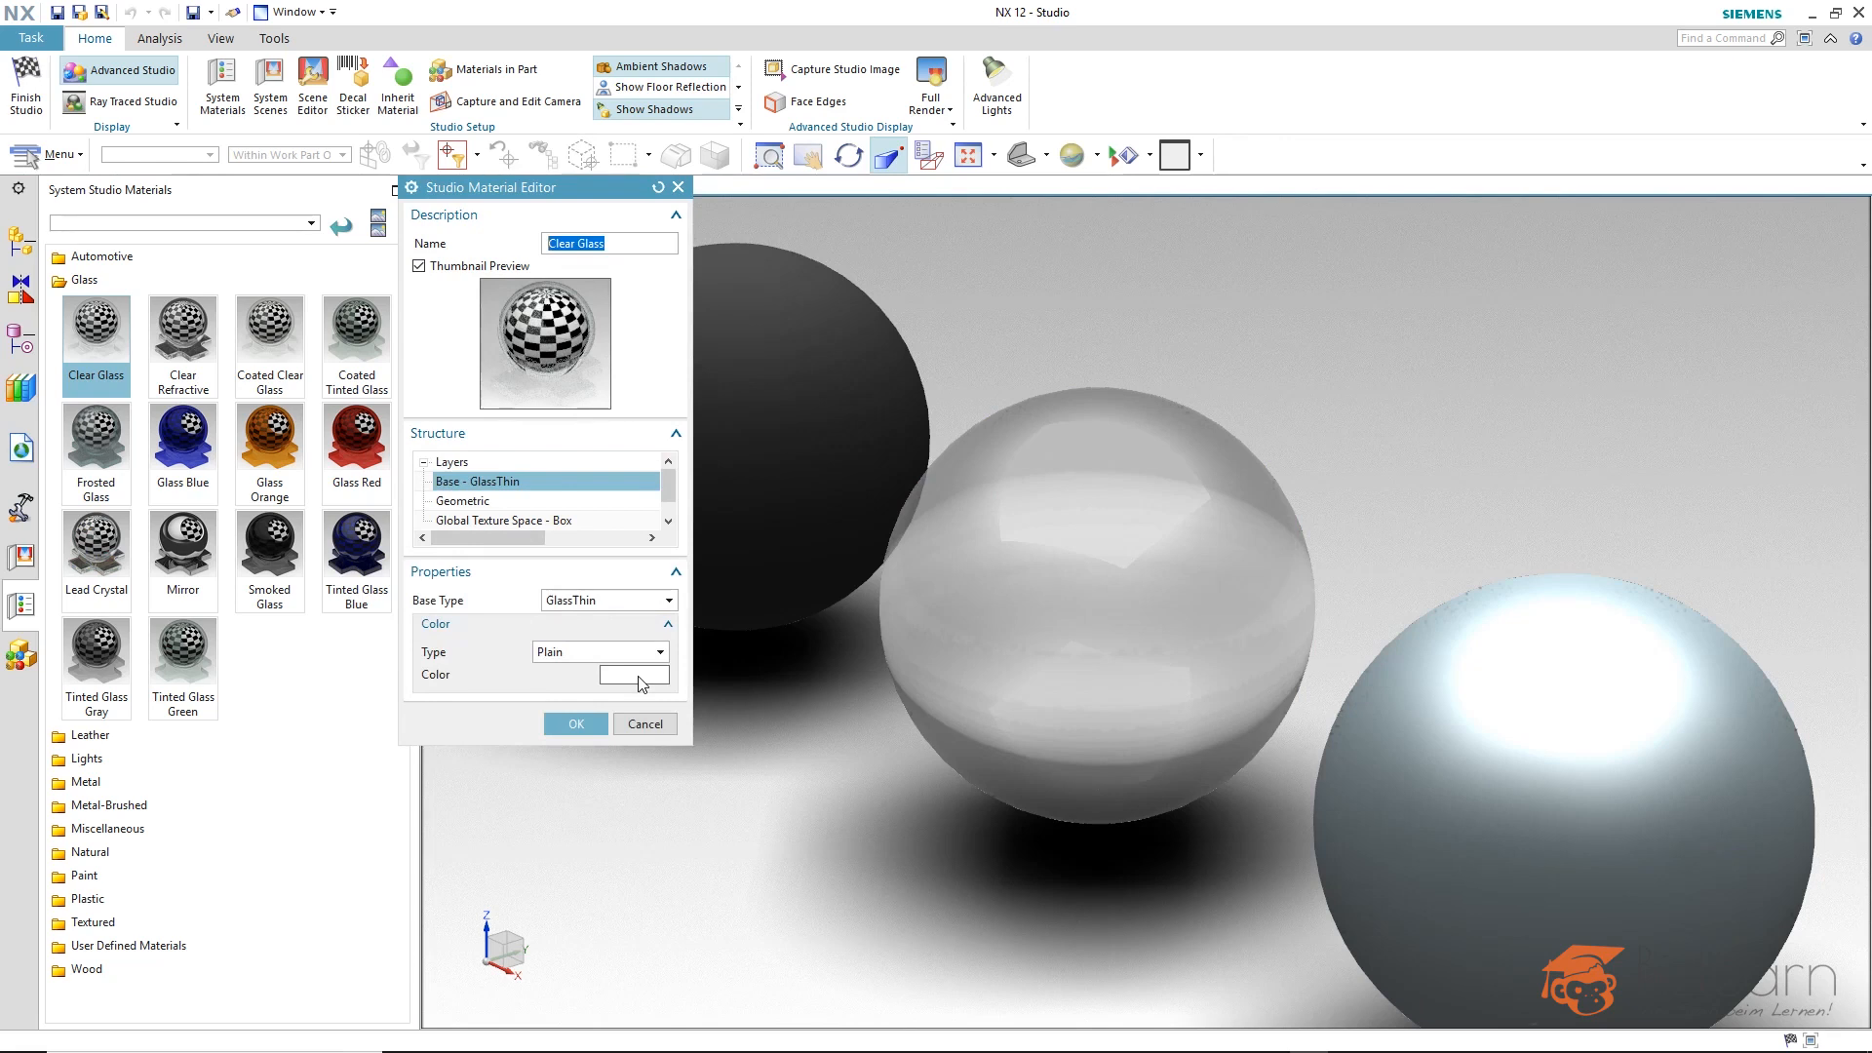
click(491, 501)
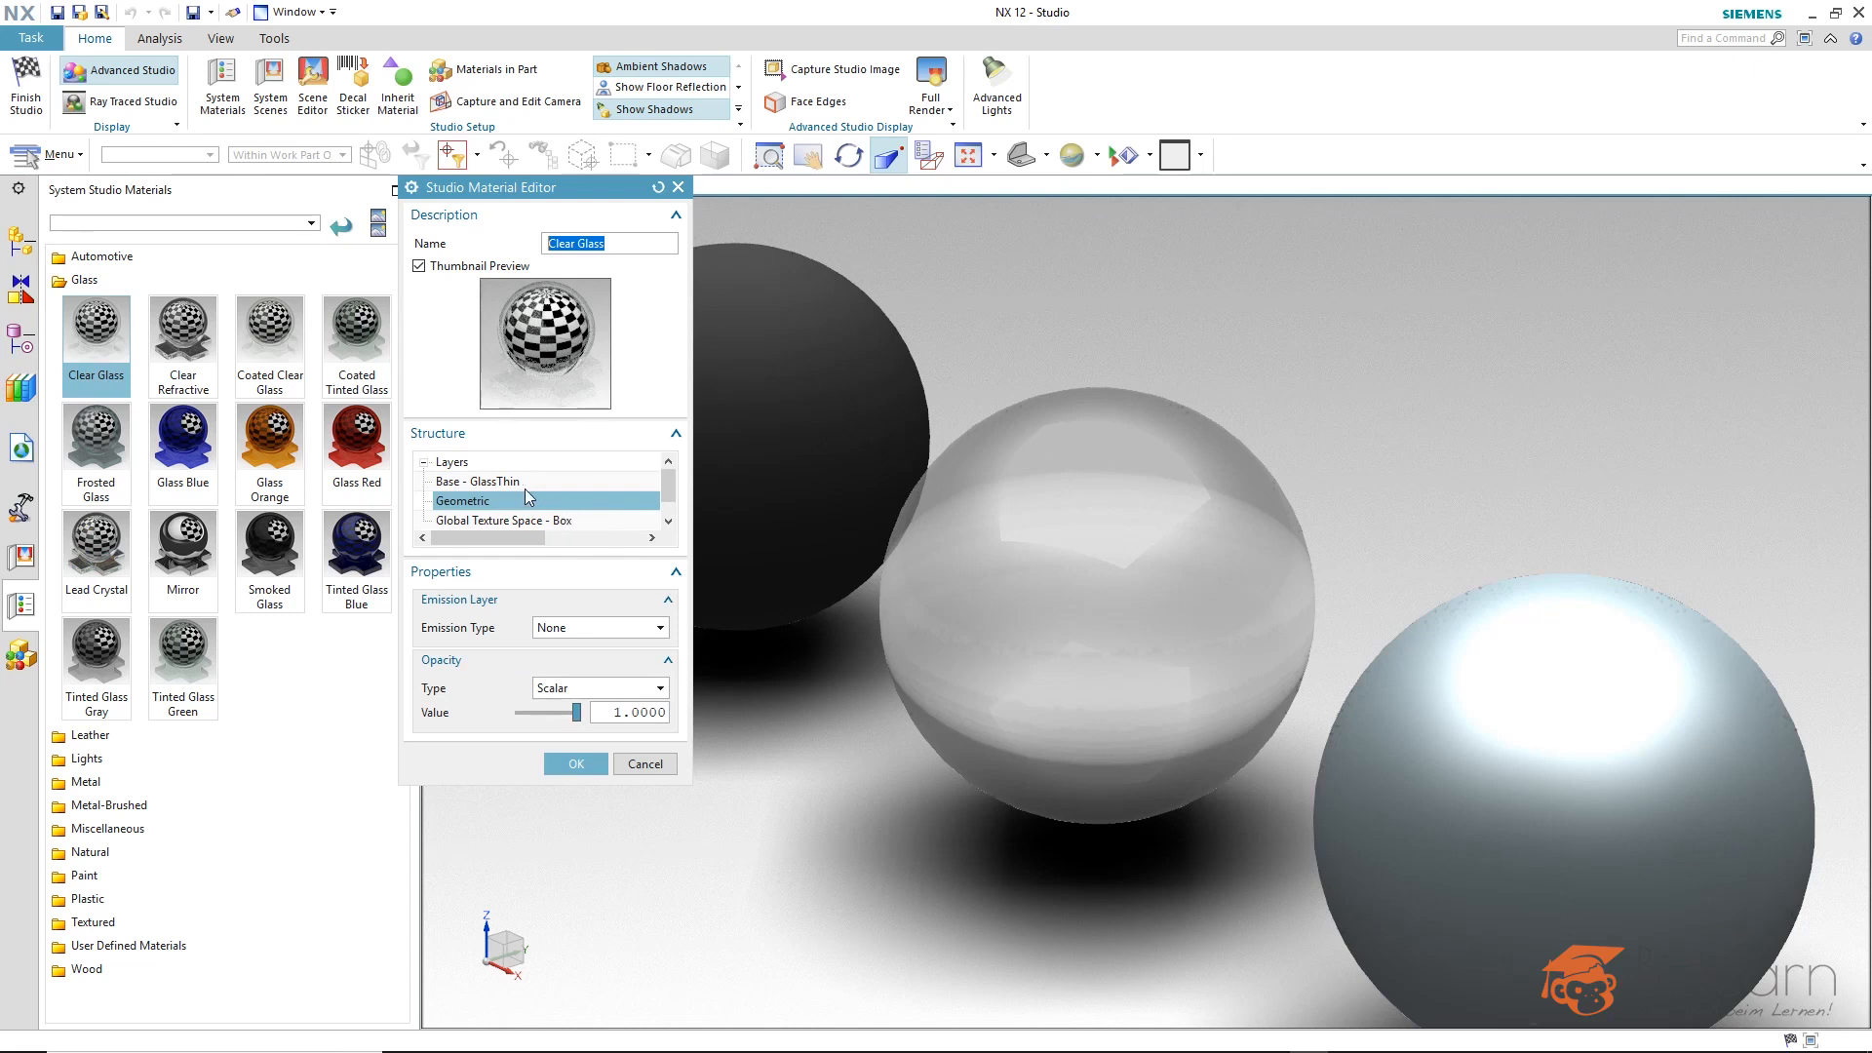
Add a Diffuse layer to the Clear Glass material and set its scalar weight to 0.44.
click(471, 464)
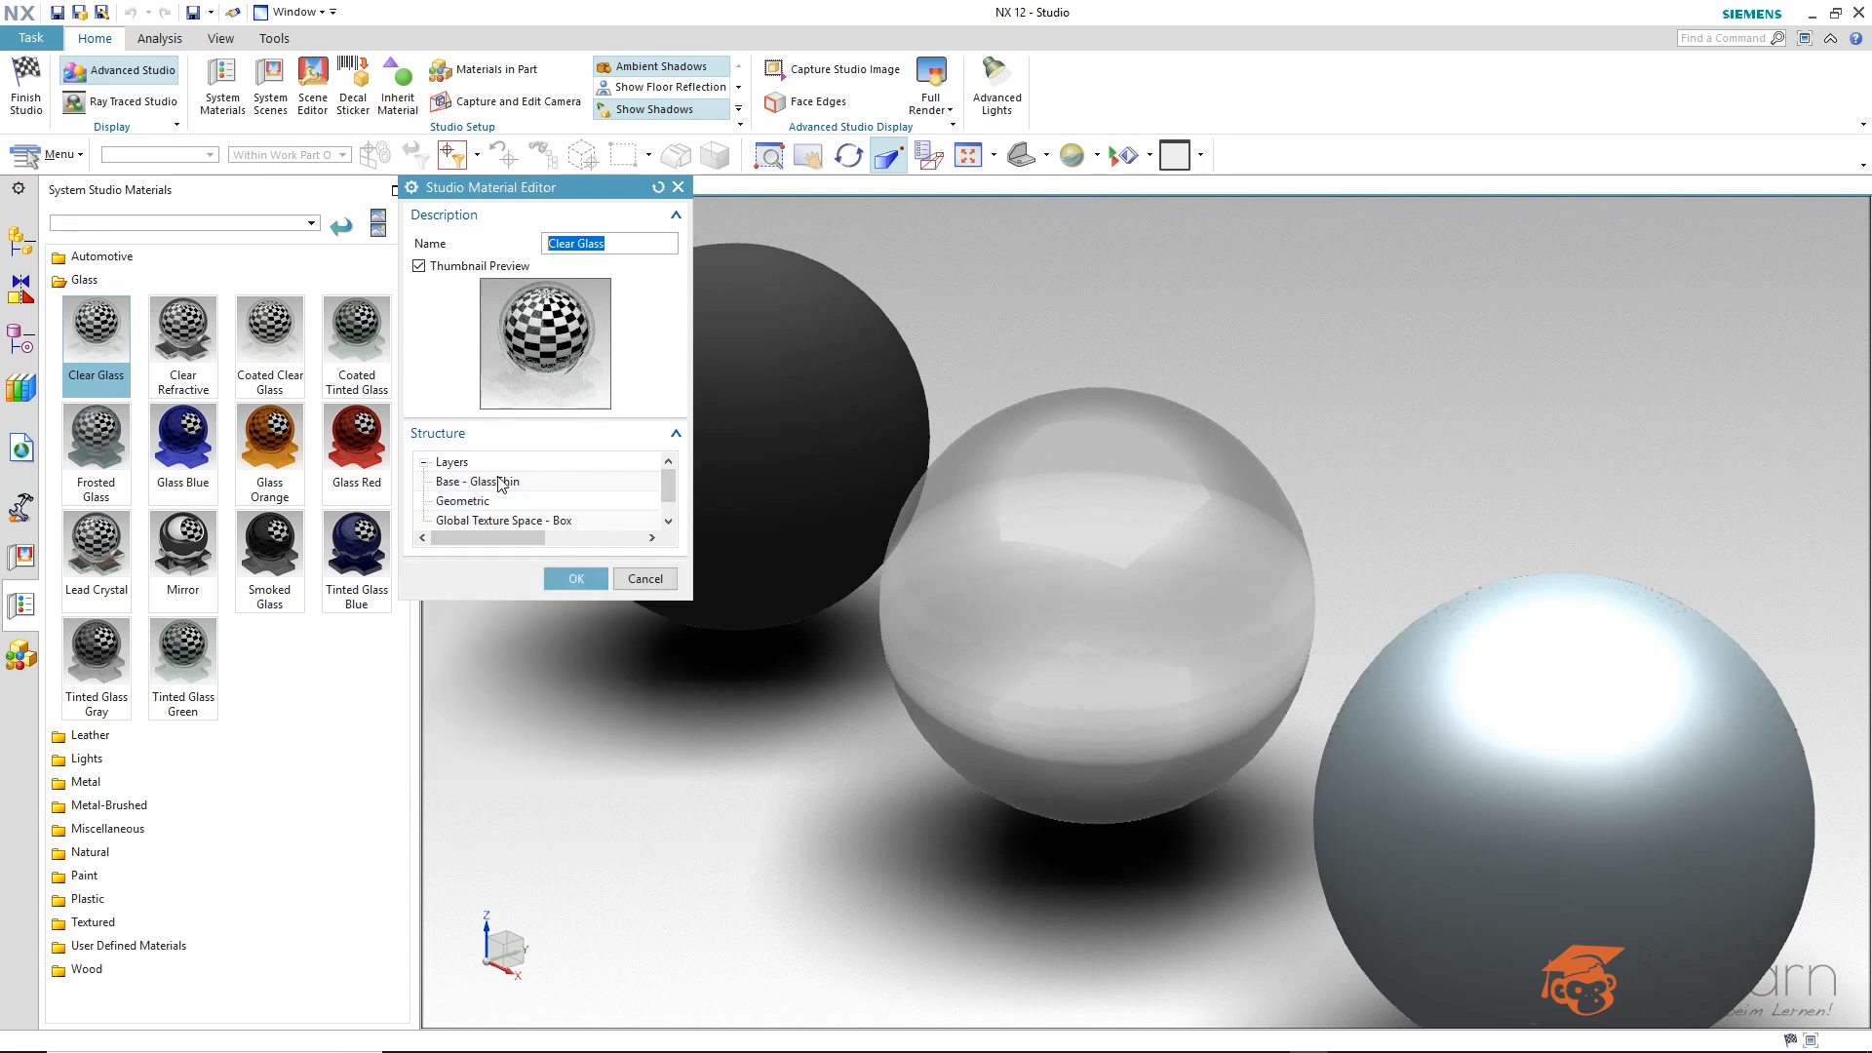
right_click(460, 466)
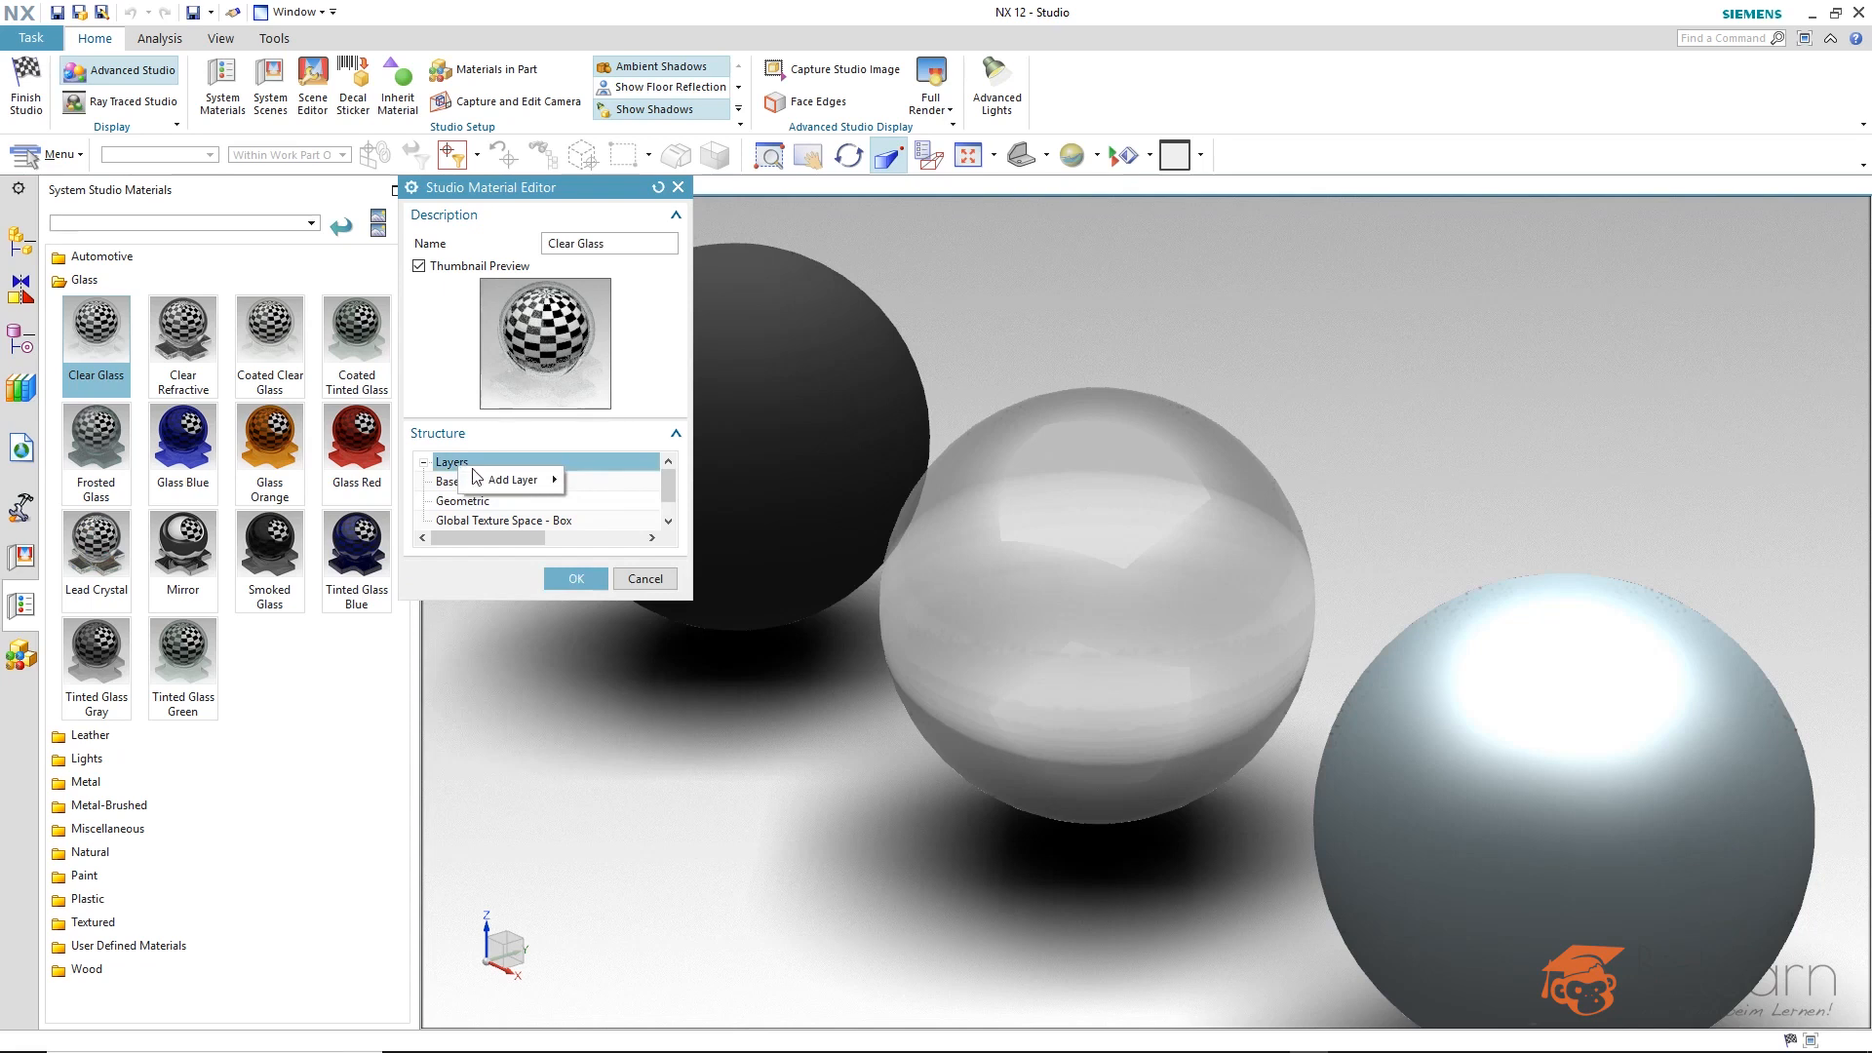
mouse_move(480, 481)
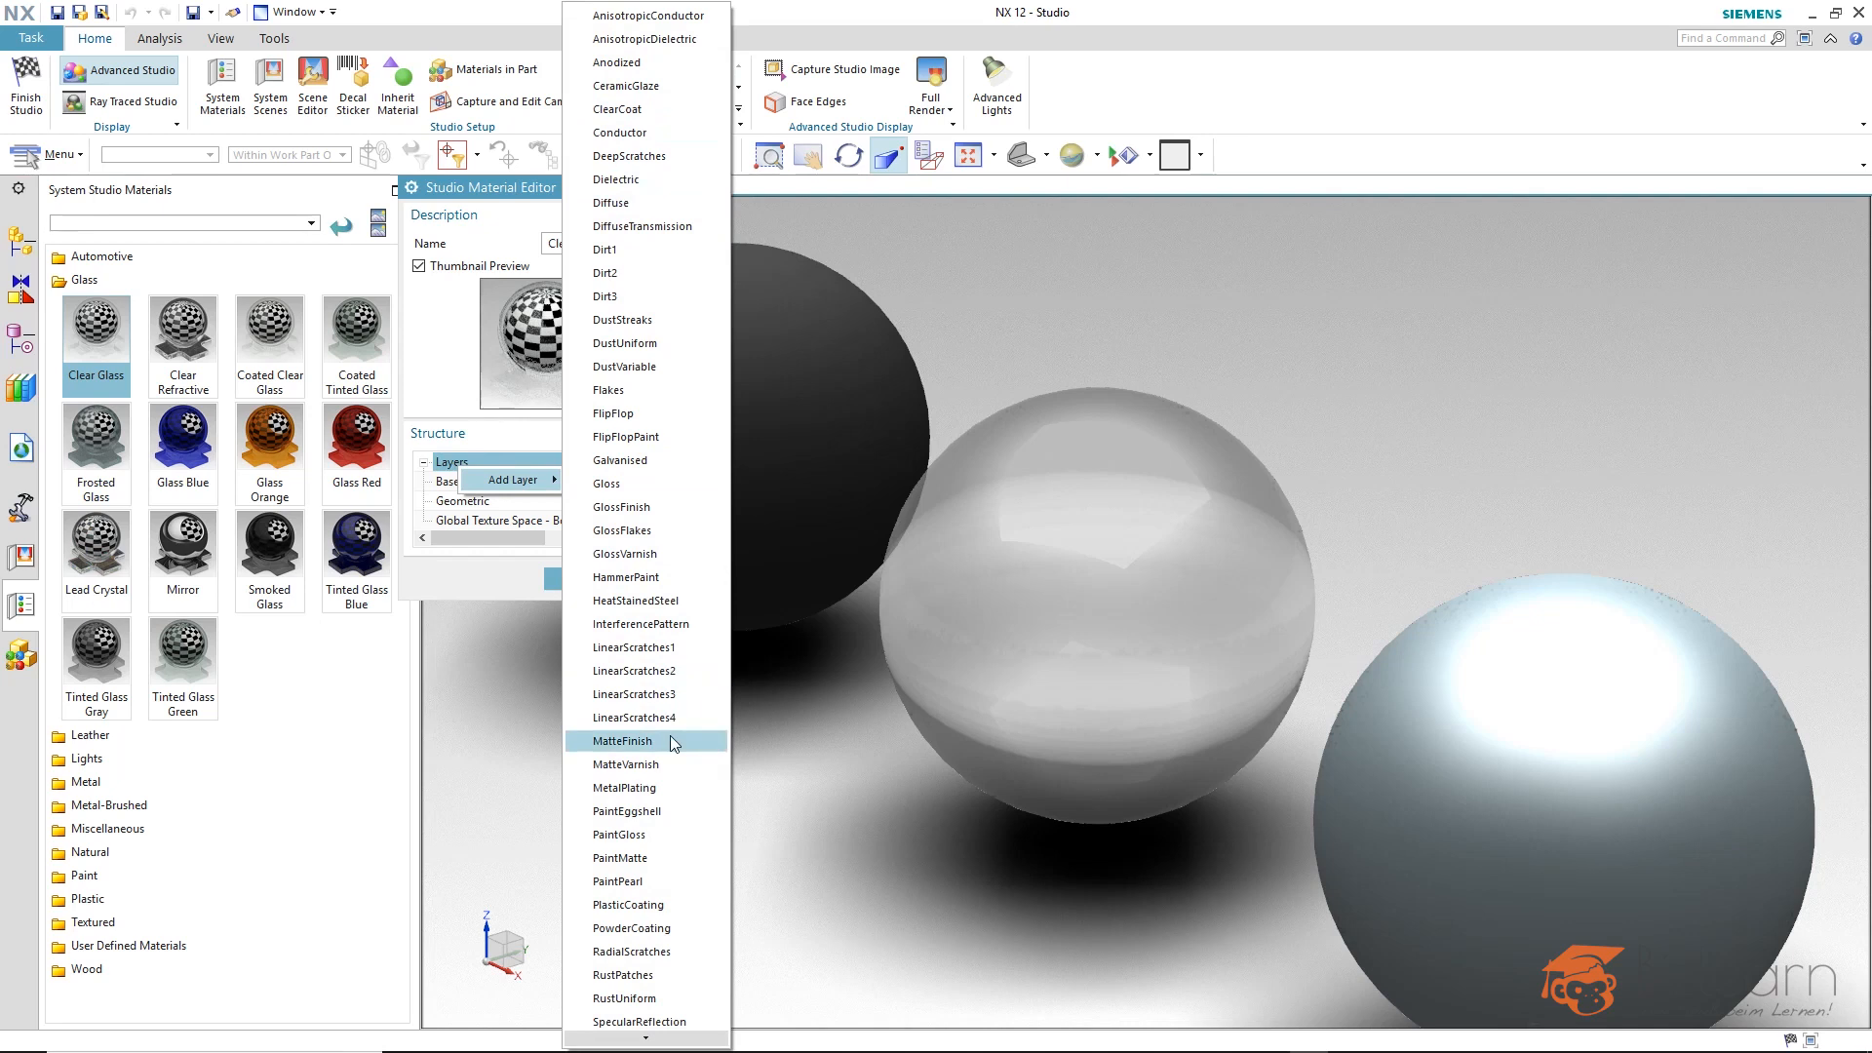
click(617, 202)
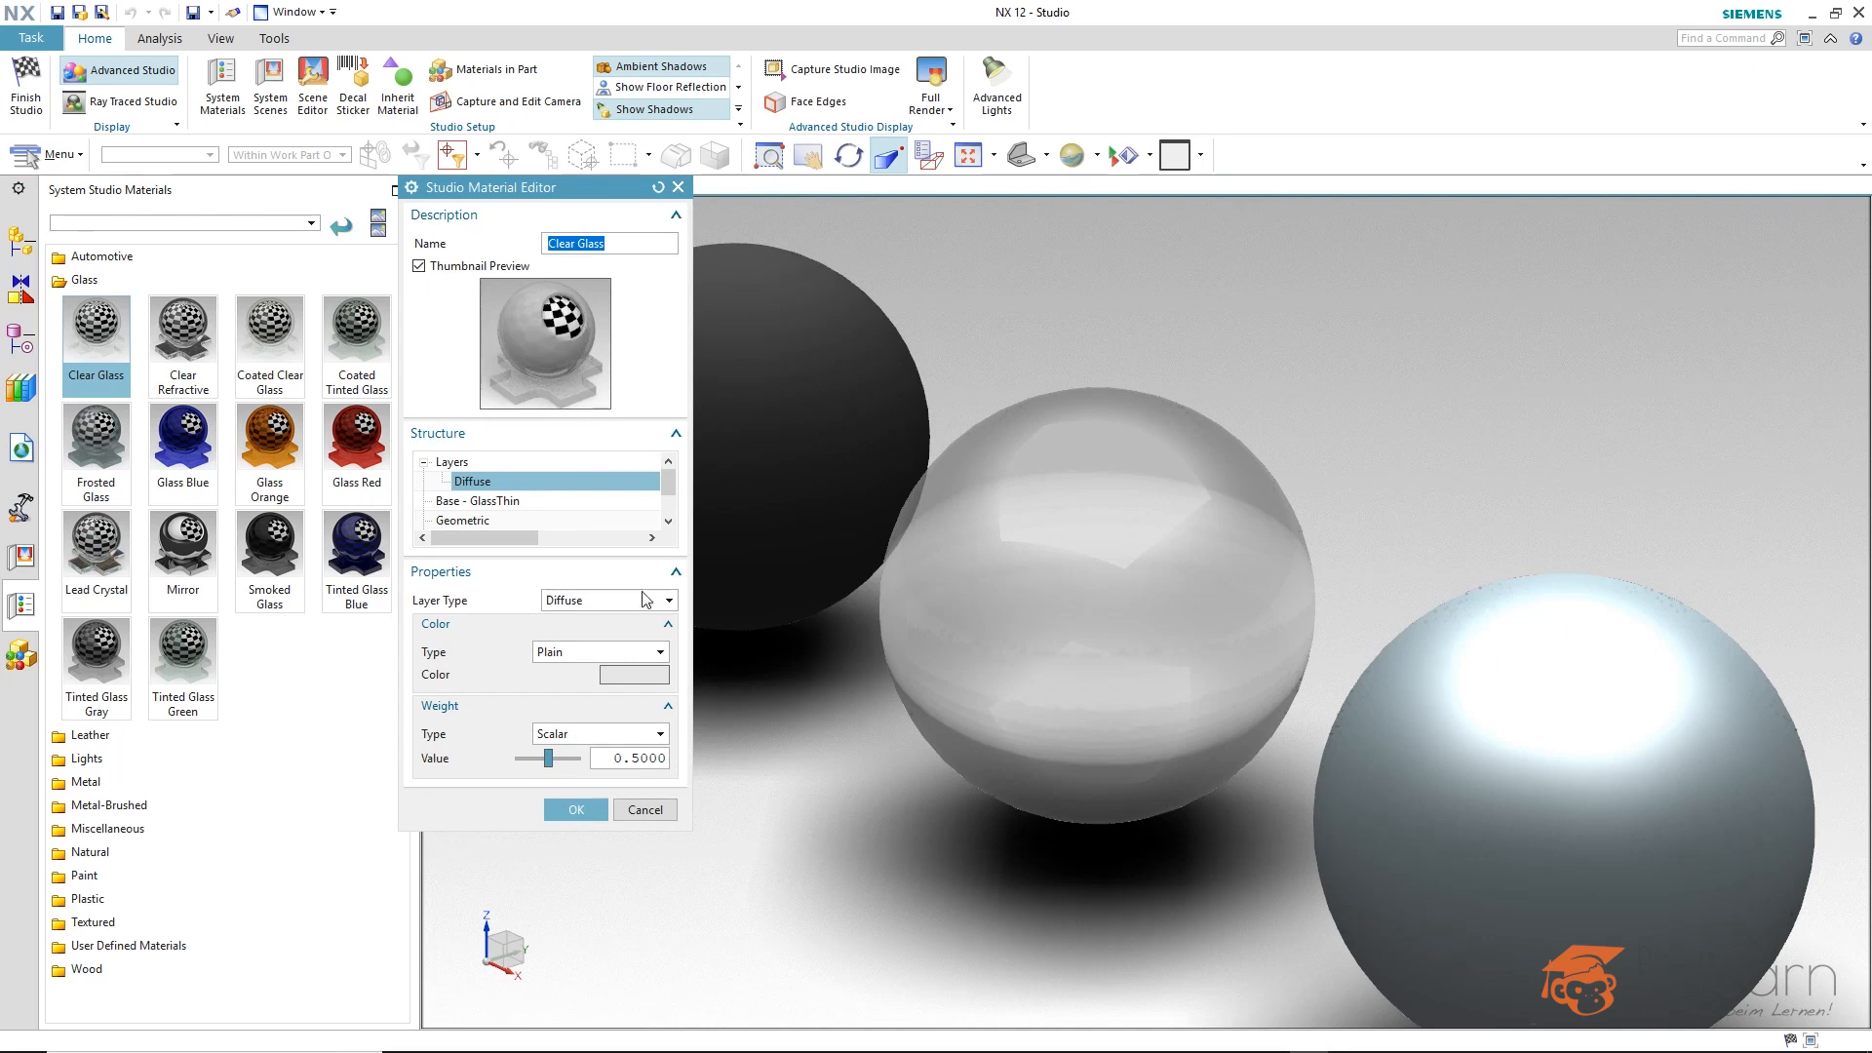
click(576, 760)
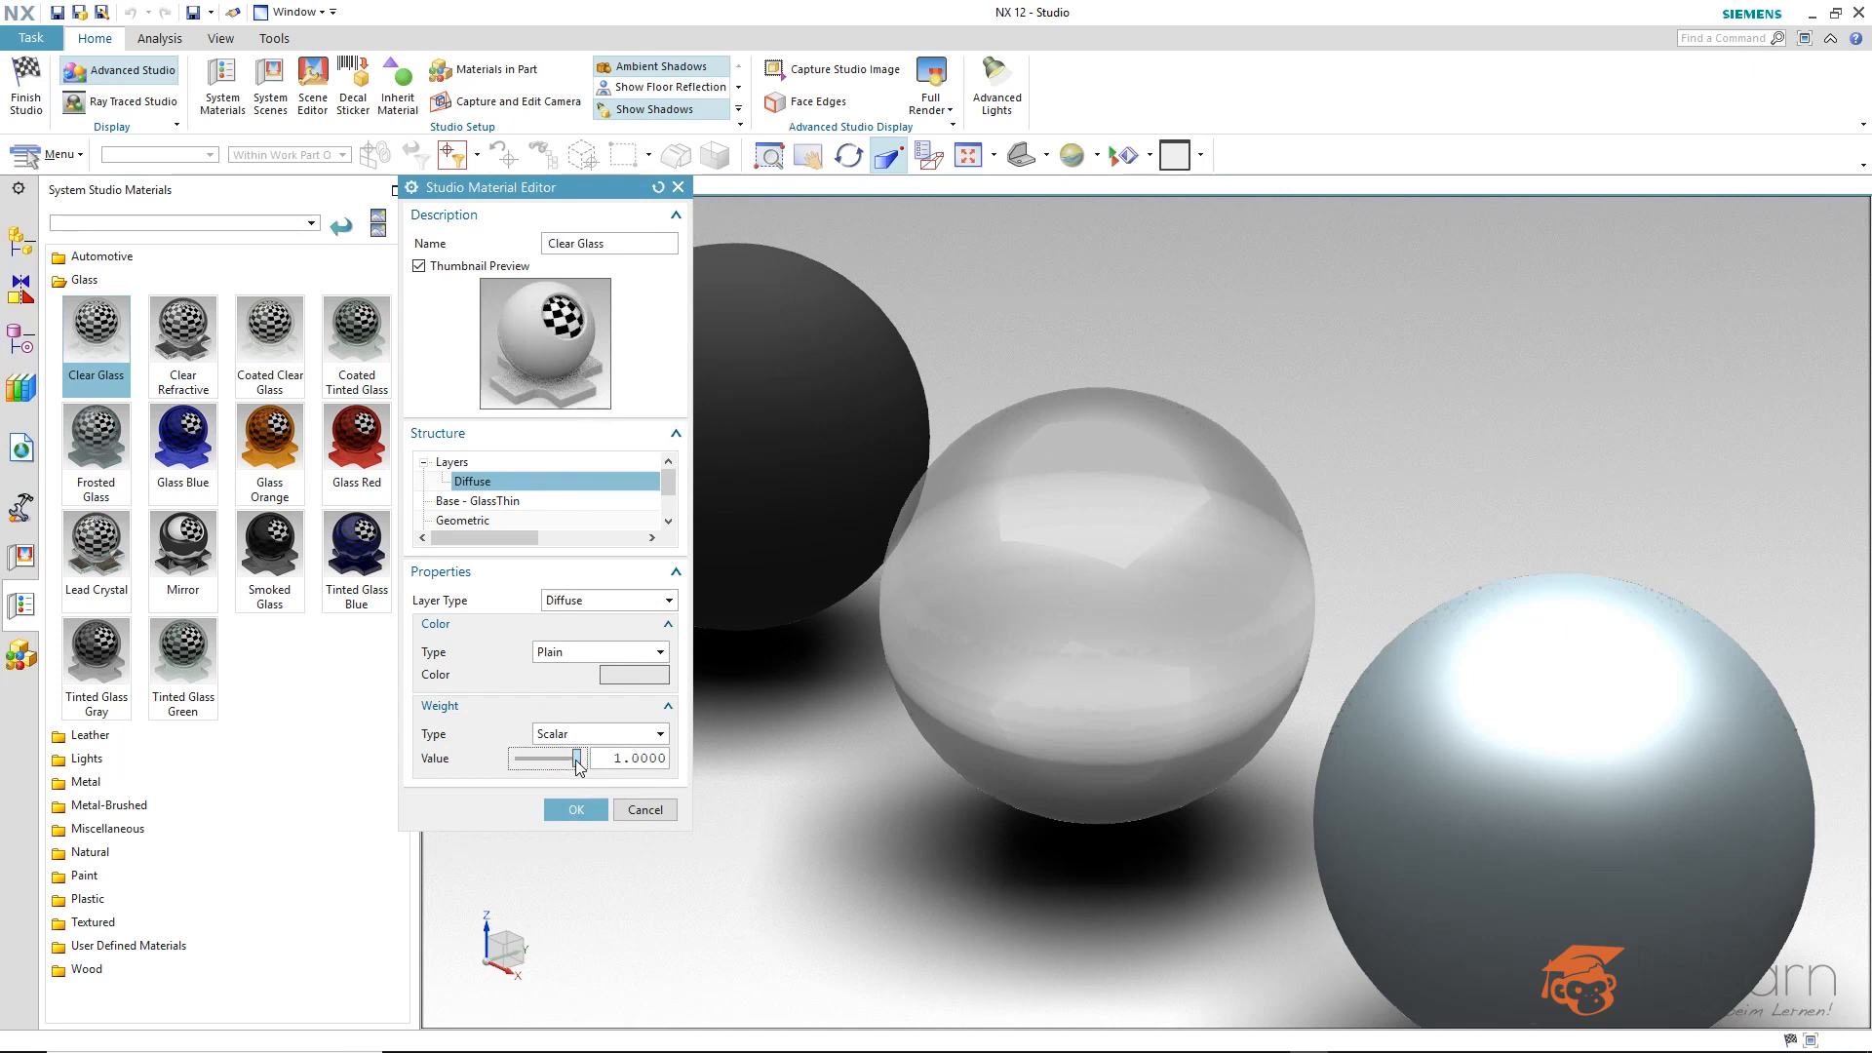
click(544, 765)
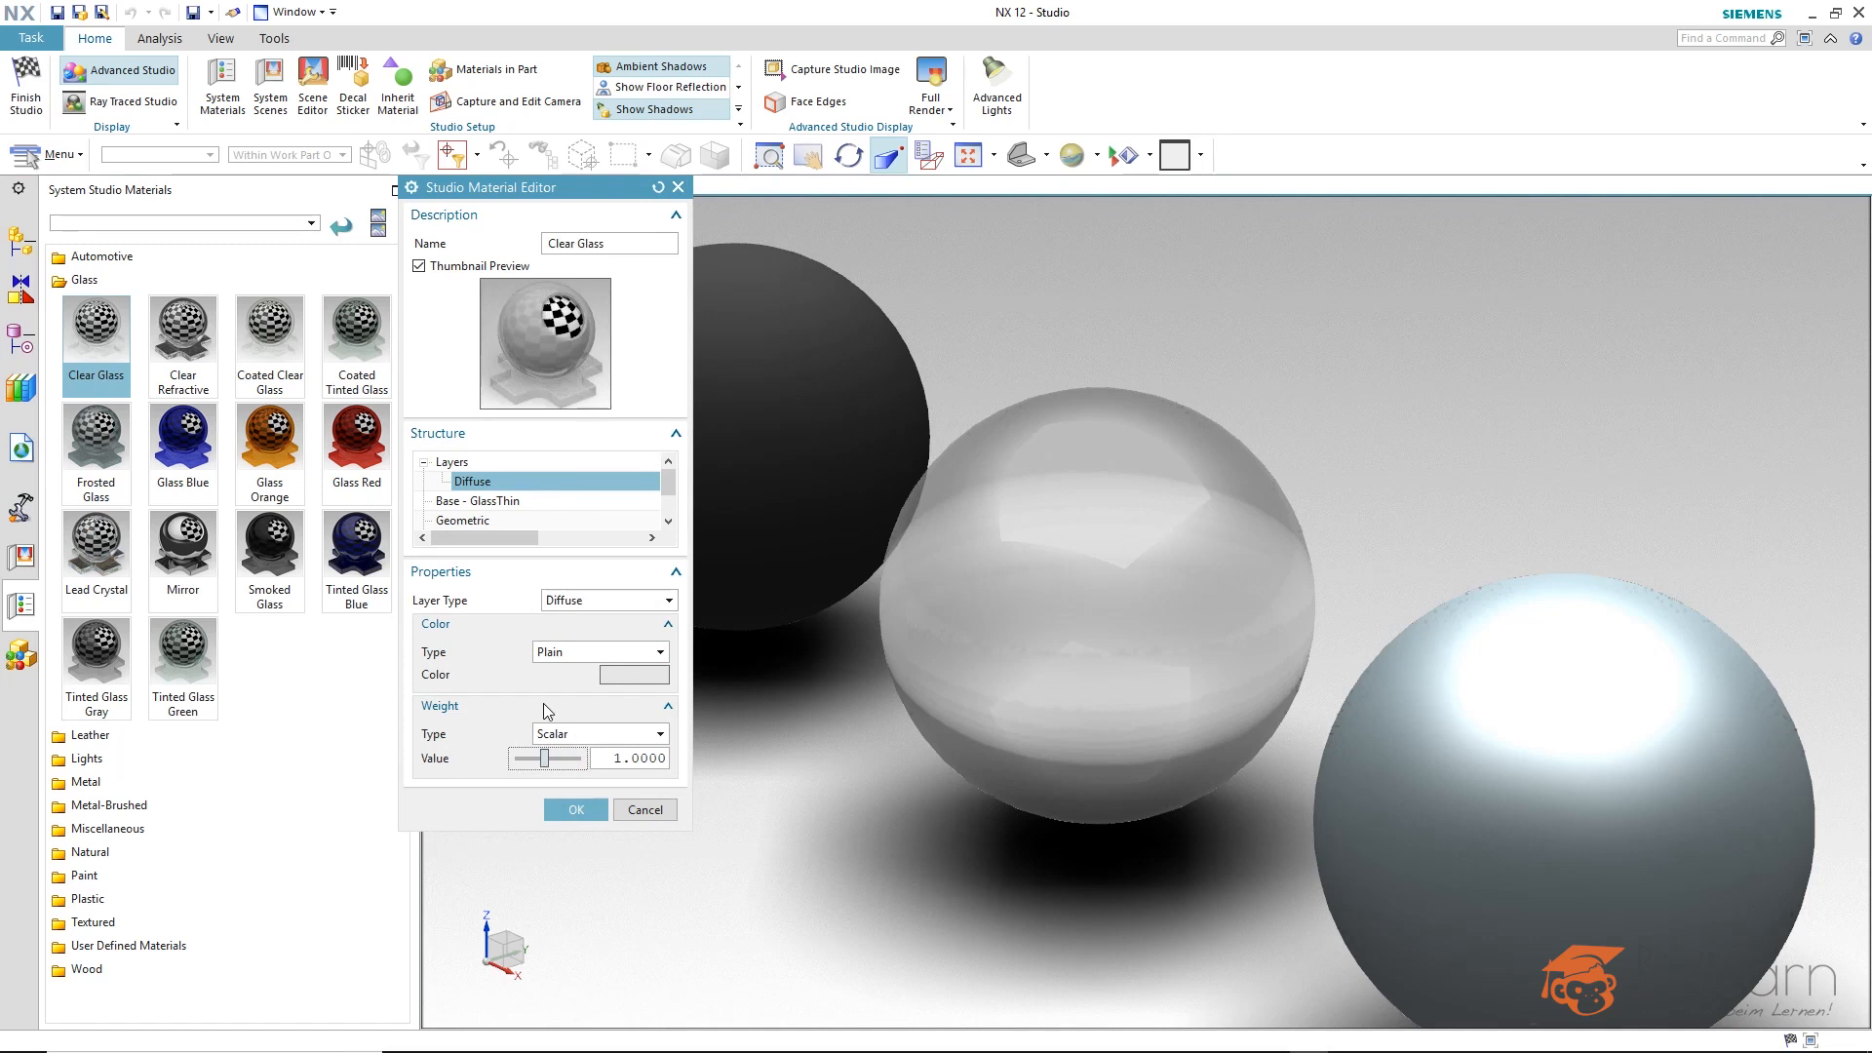
Set the Diffuse layer's plain color to dark red (RGB 128, 0, 0) and accept the material edits.
click(629, 673)
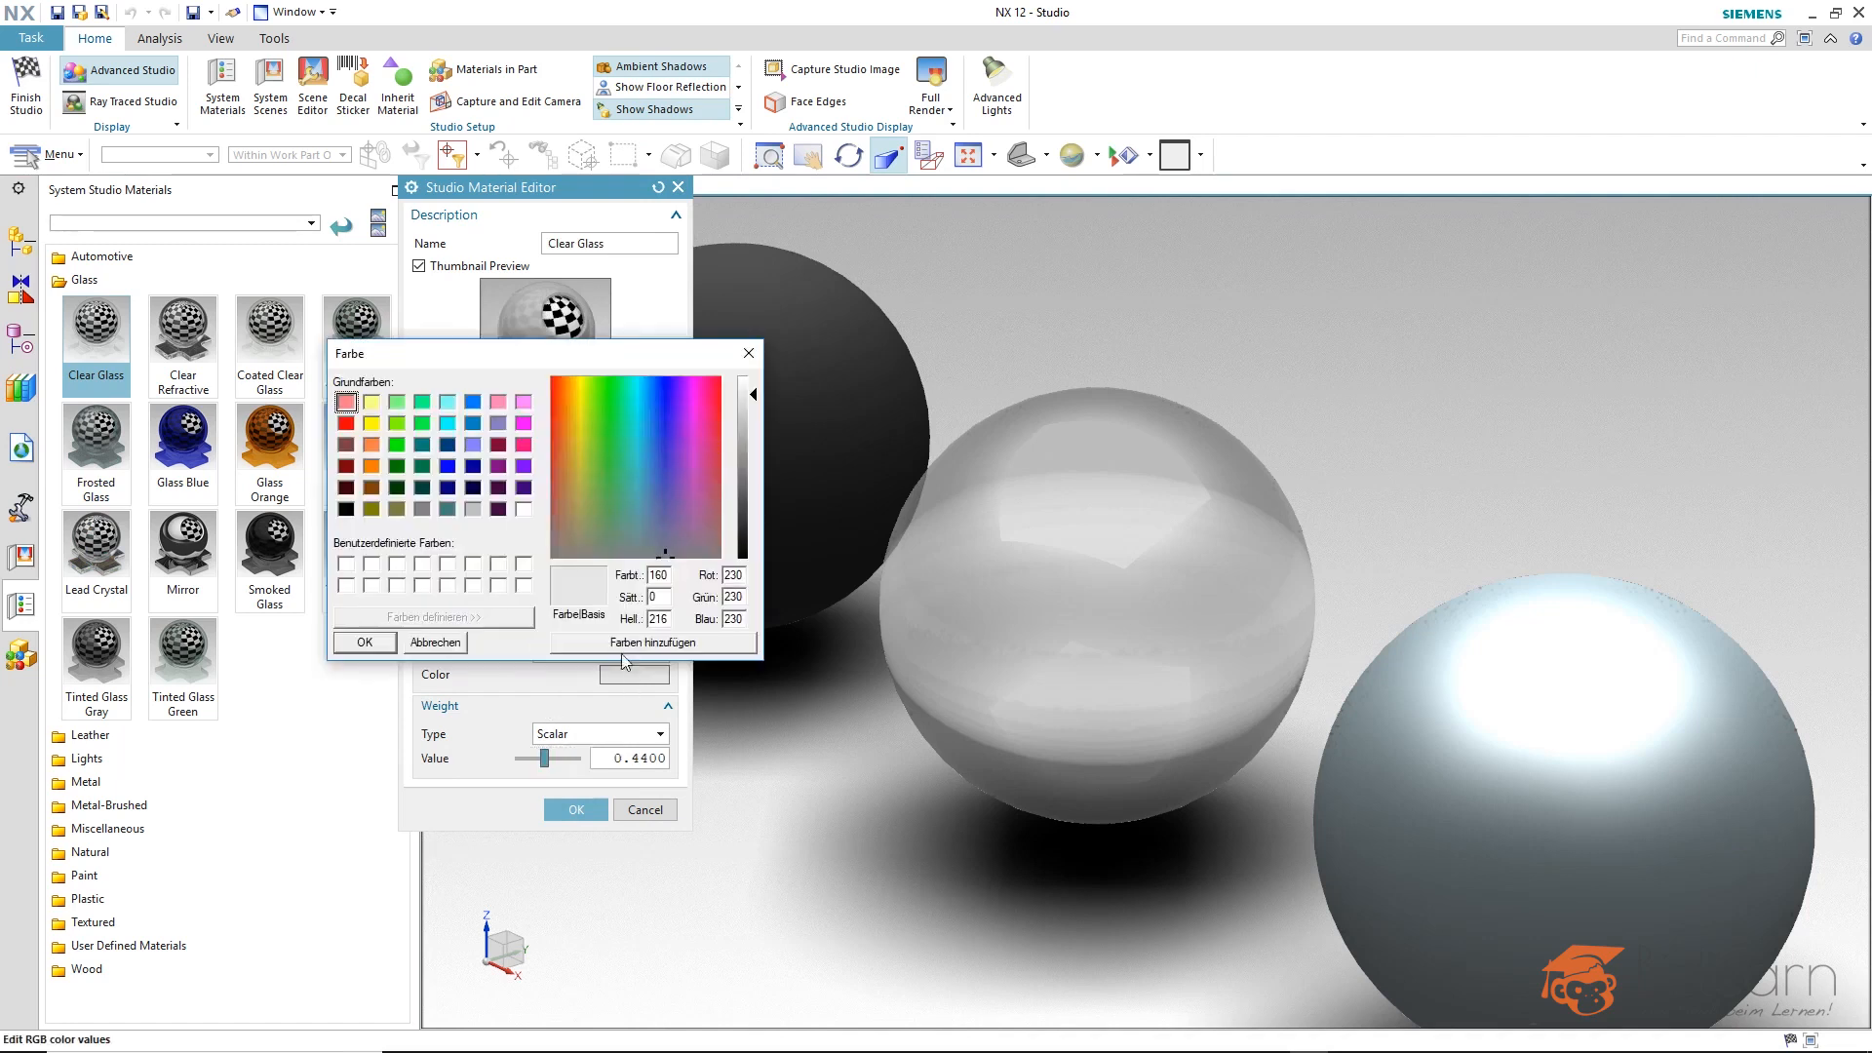
click(346, 466)
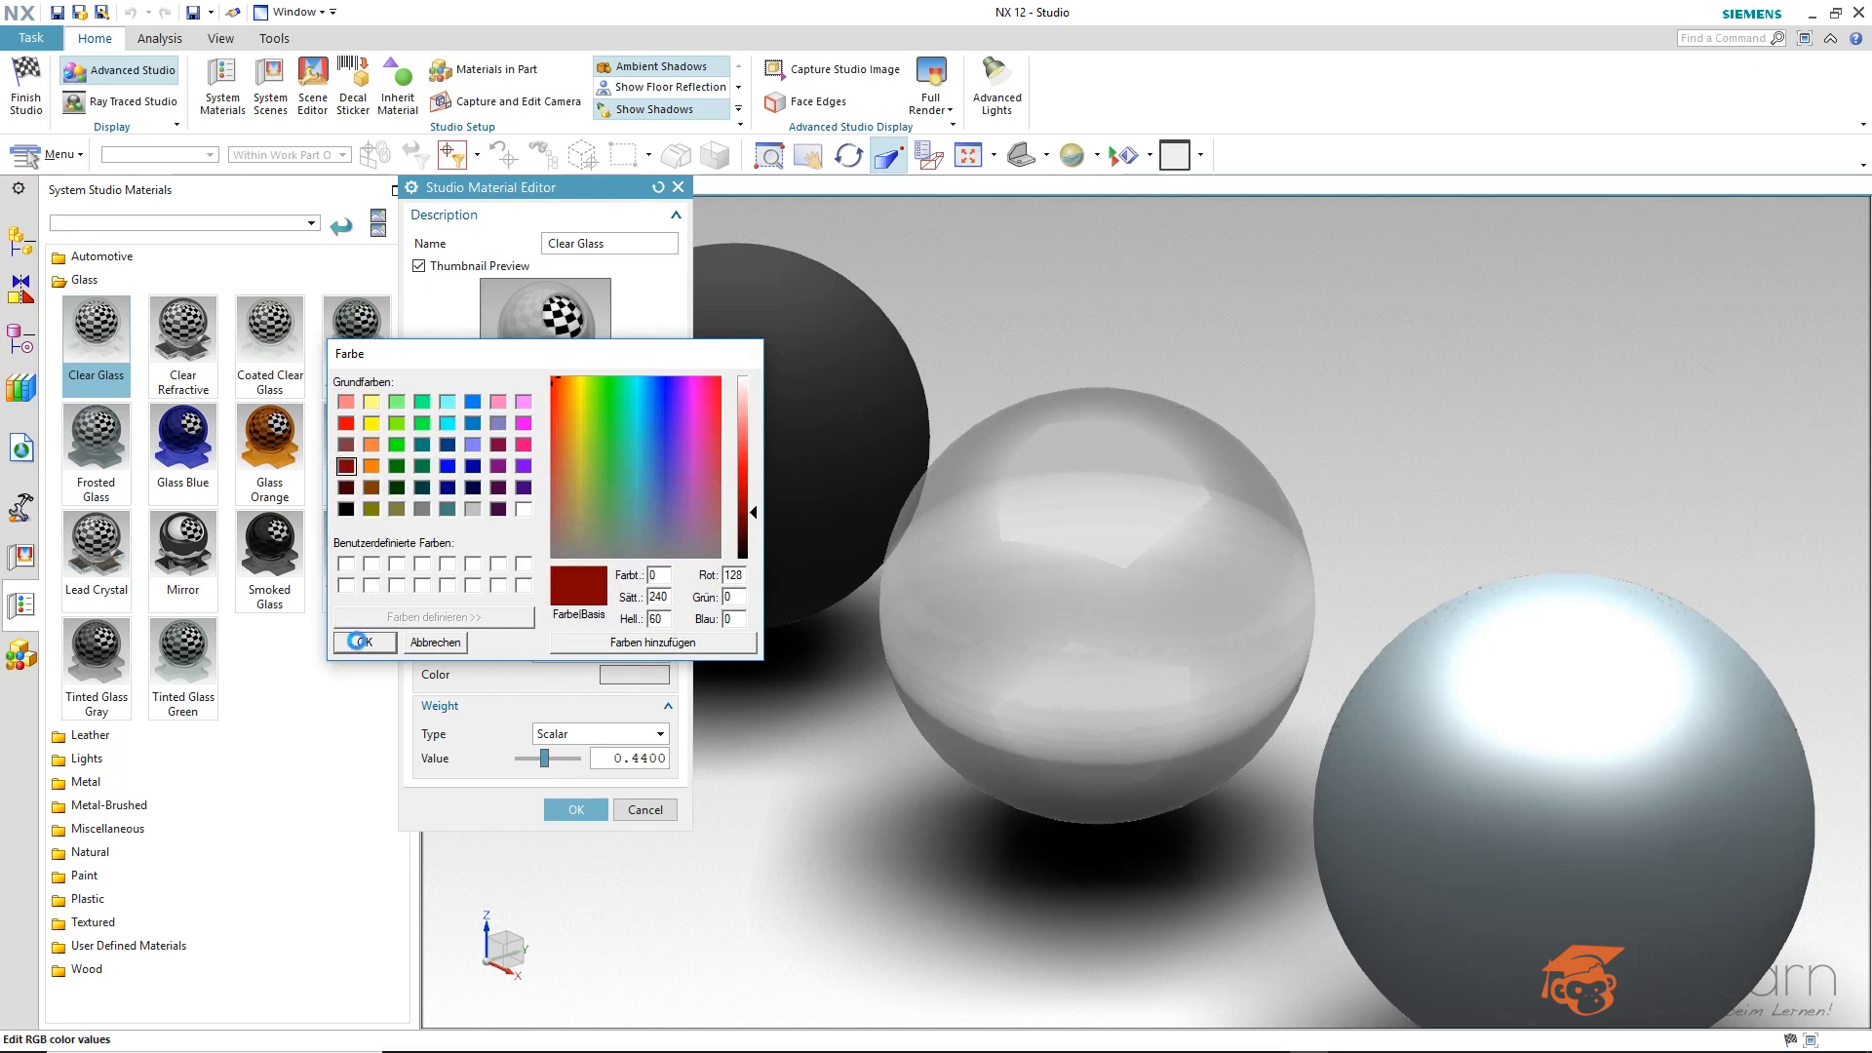
click(359, 641)
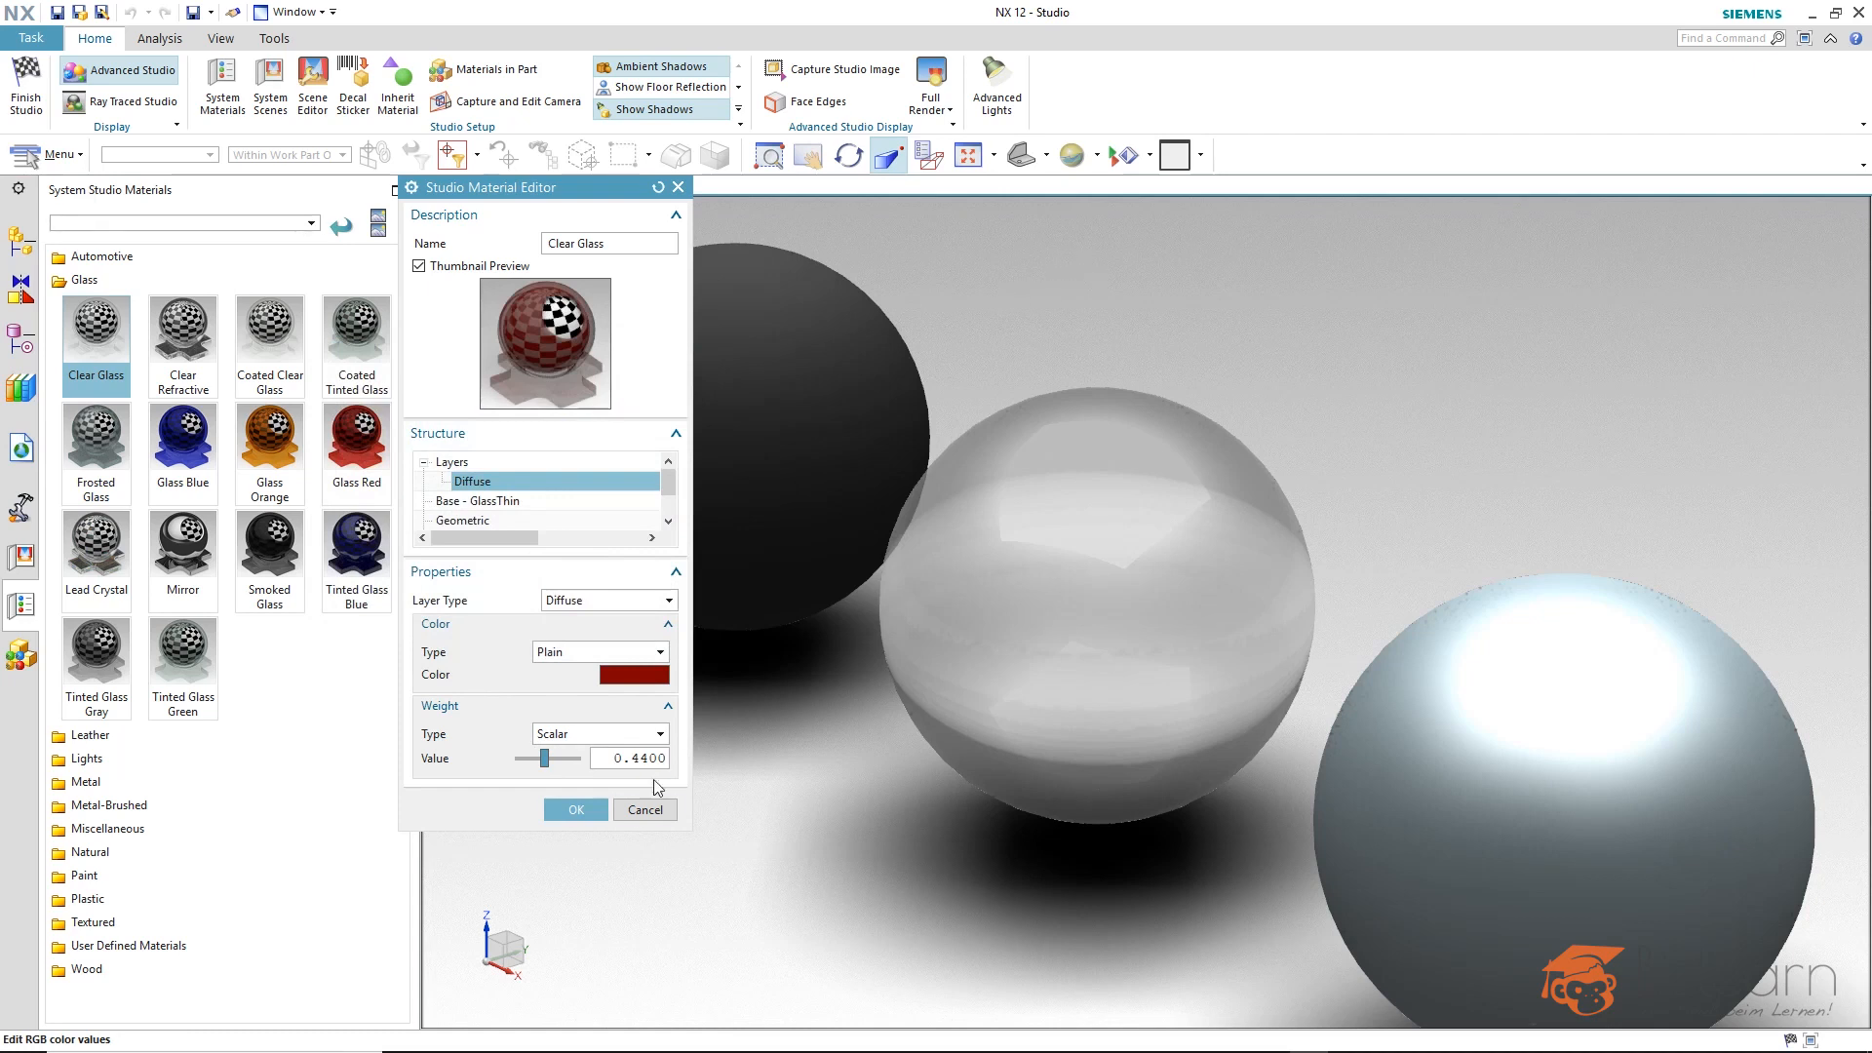
click(576, 809)
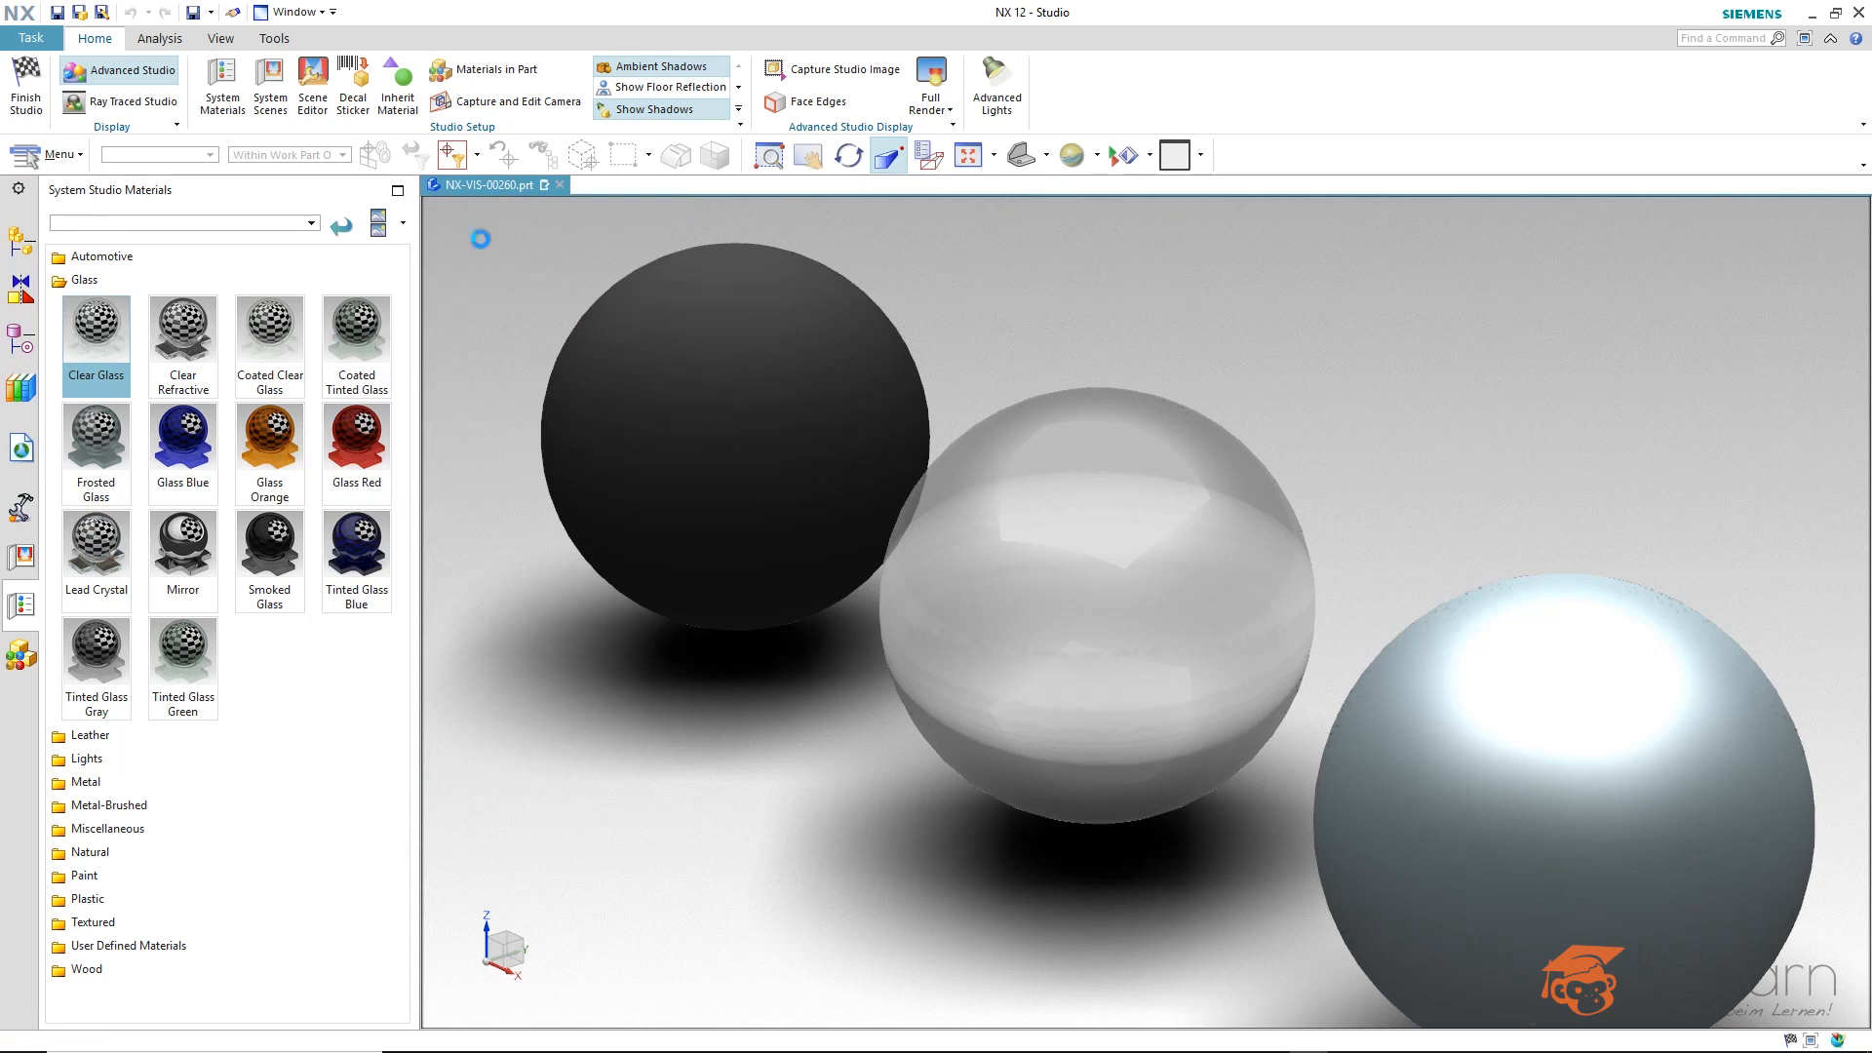
Assign the Carpet Floor material from the Automotive category to the frontmost sphere.
click(102, 256)
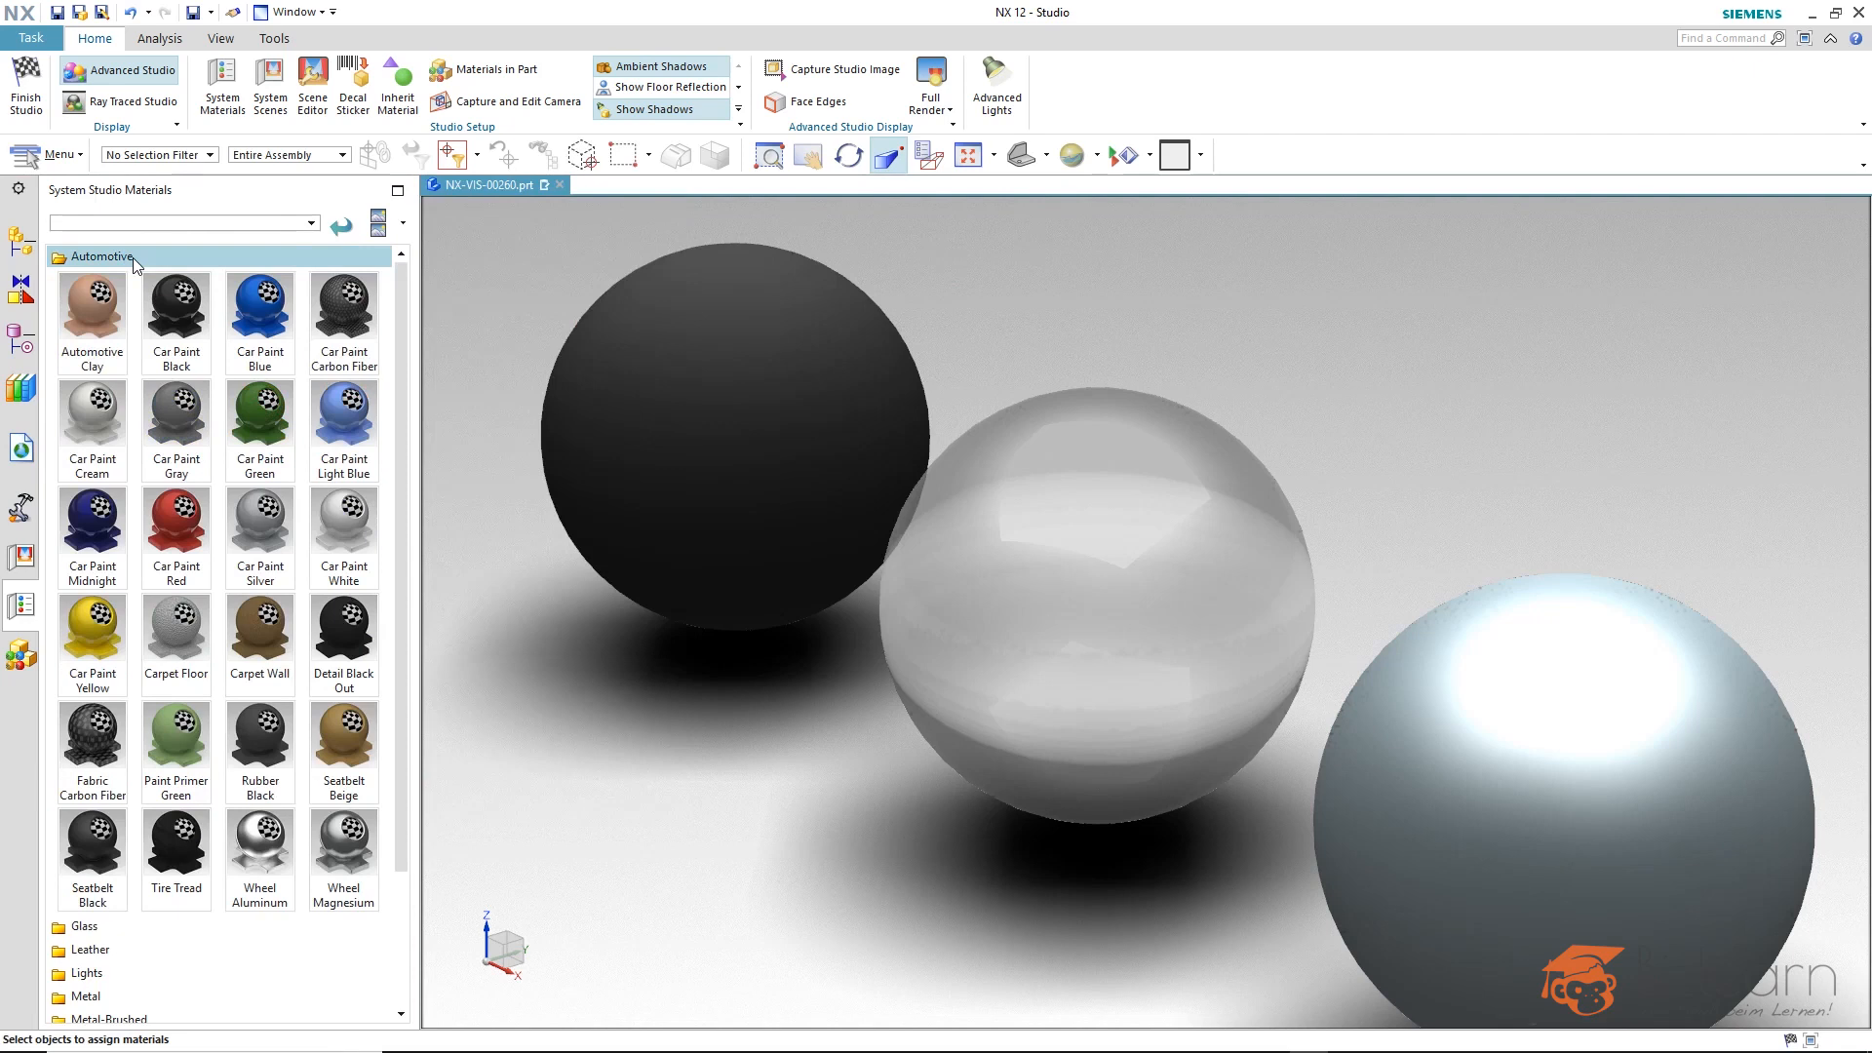
drag(179, 663, 1534, 668)
scroll(1278, 364, down, 2)
scroll(1681, 671, up, 3)
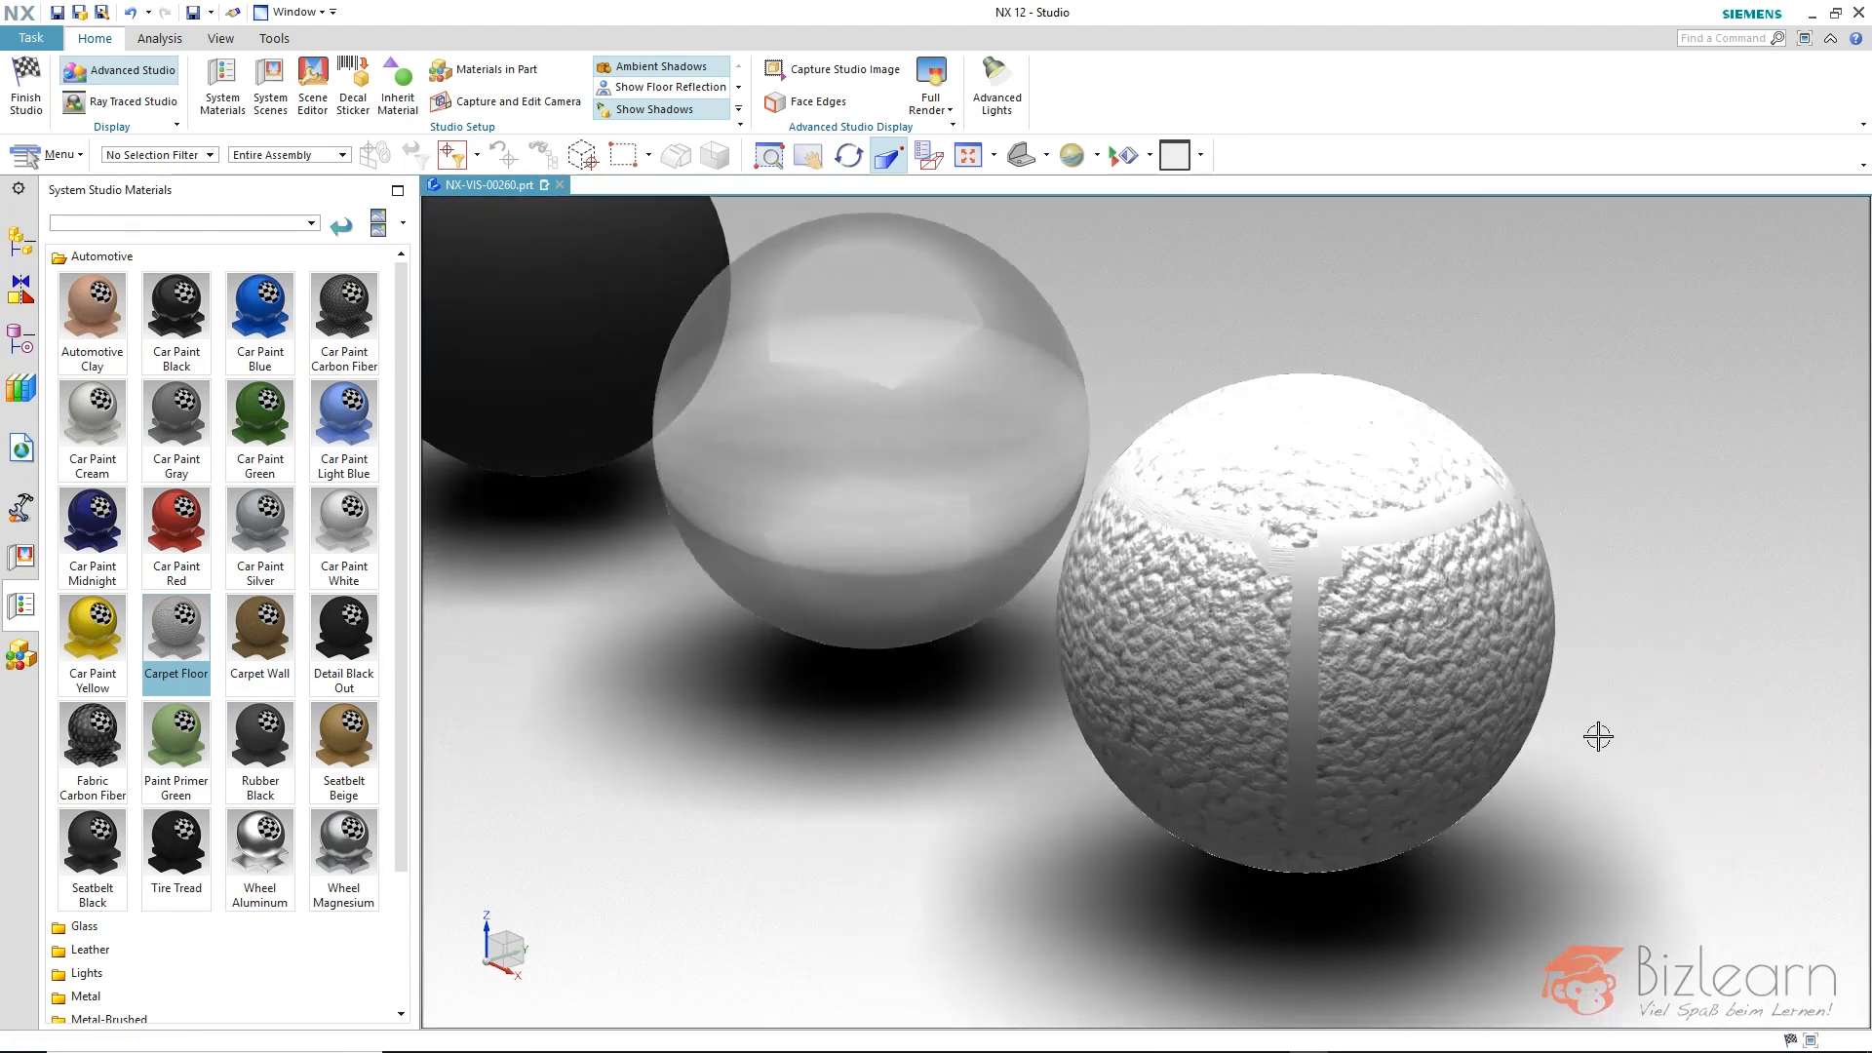
Open the frontmost sphere's Carpet Floor material for editing, expand its layers and show the Matte base properties.
click(1449, 632)
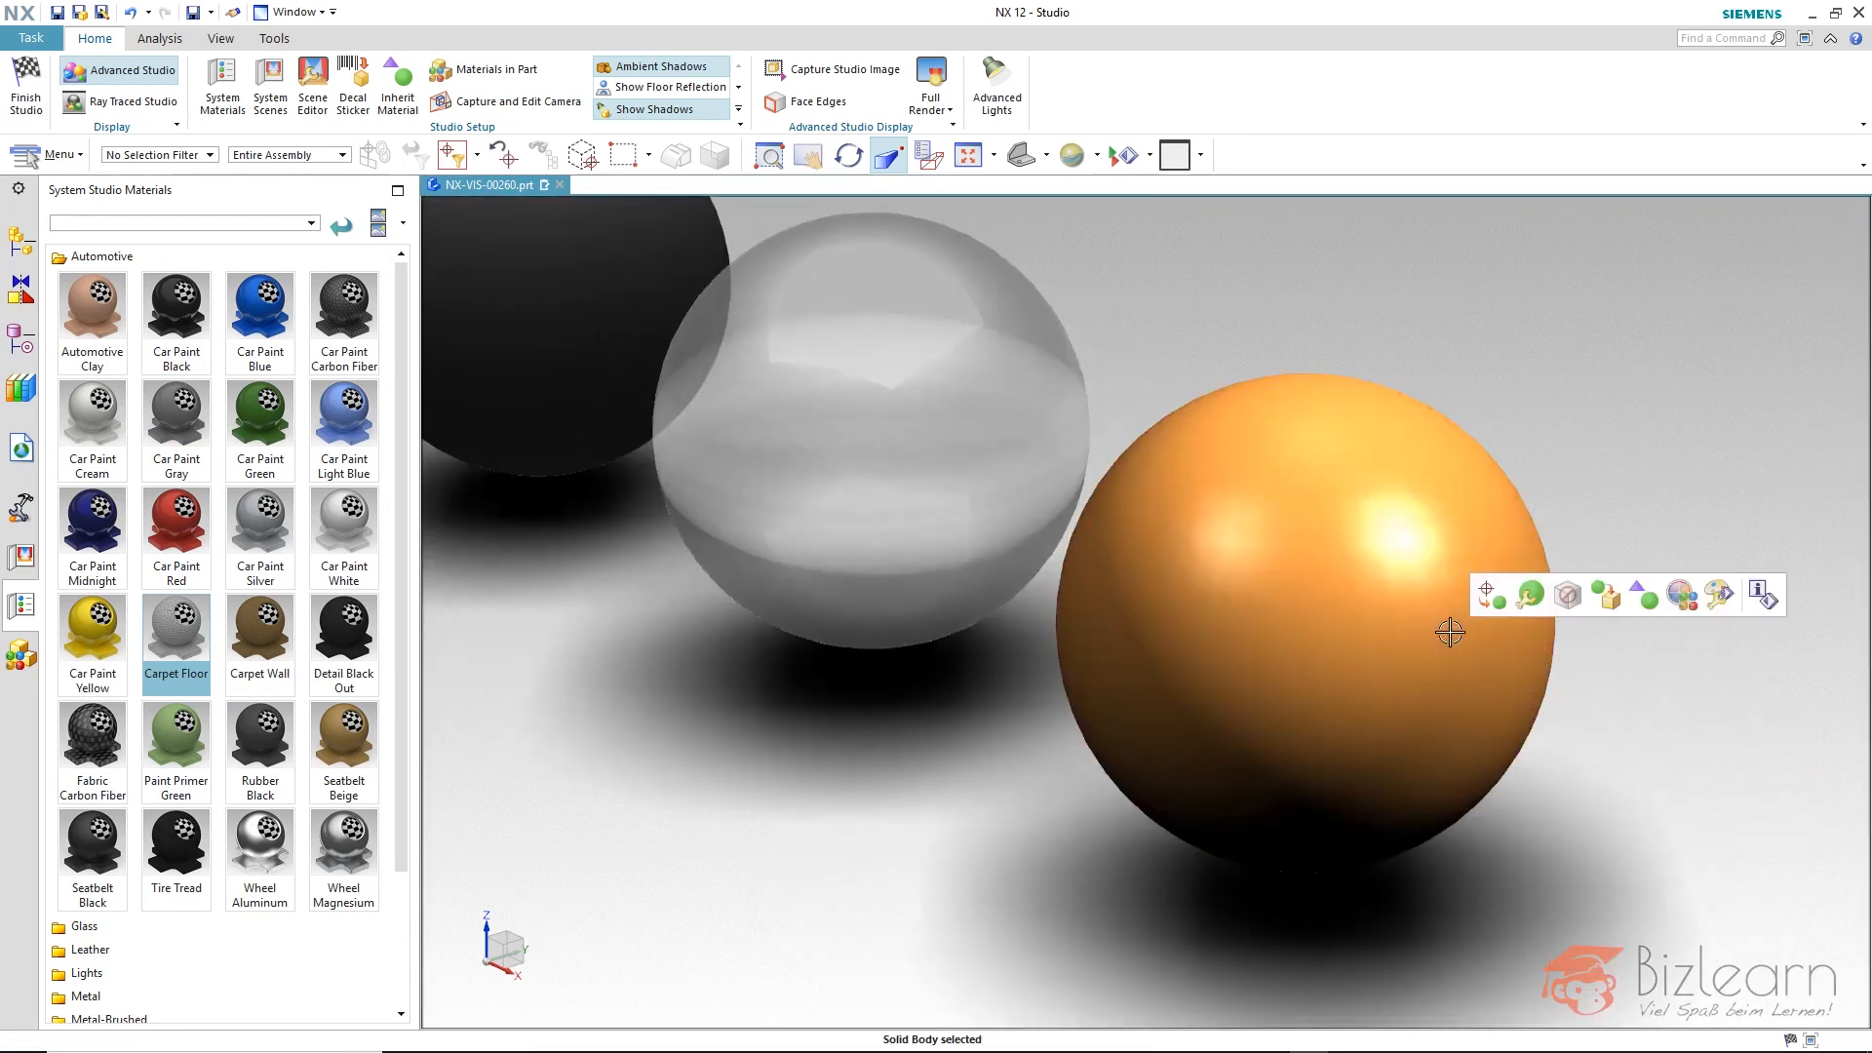
click(1529, 597)
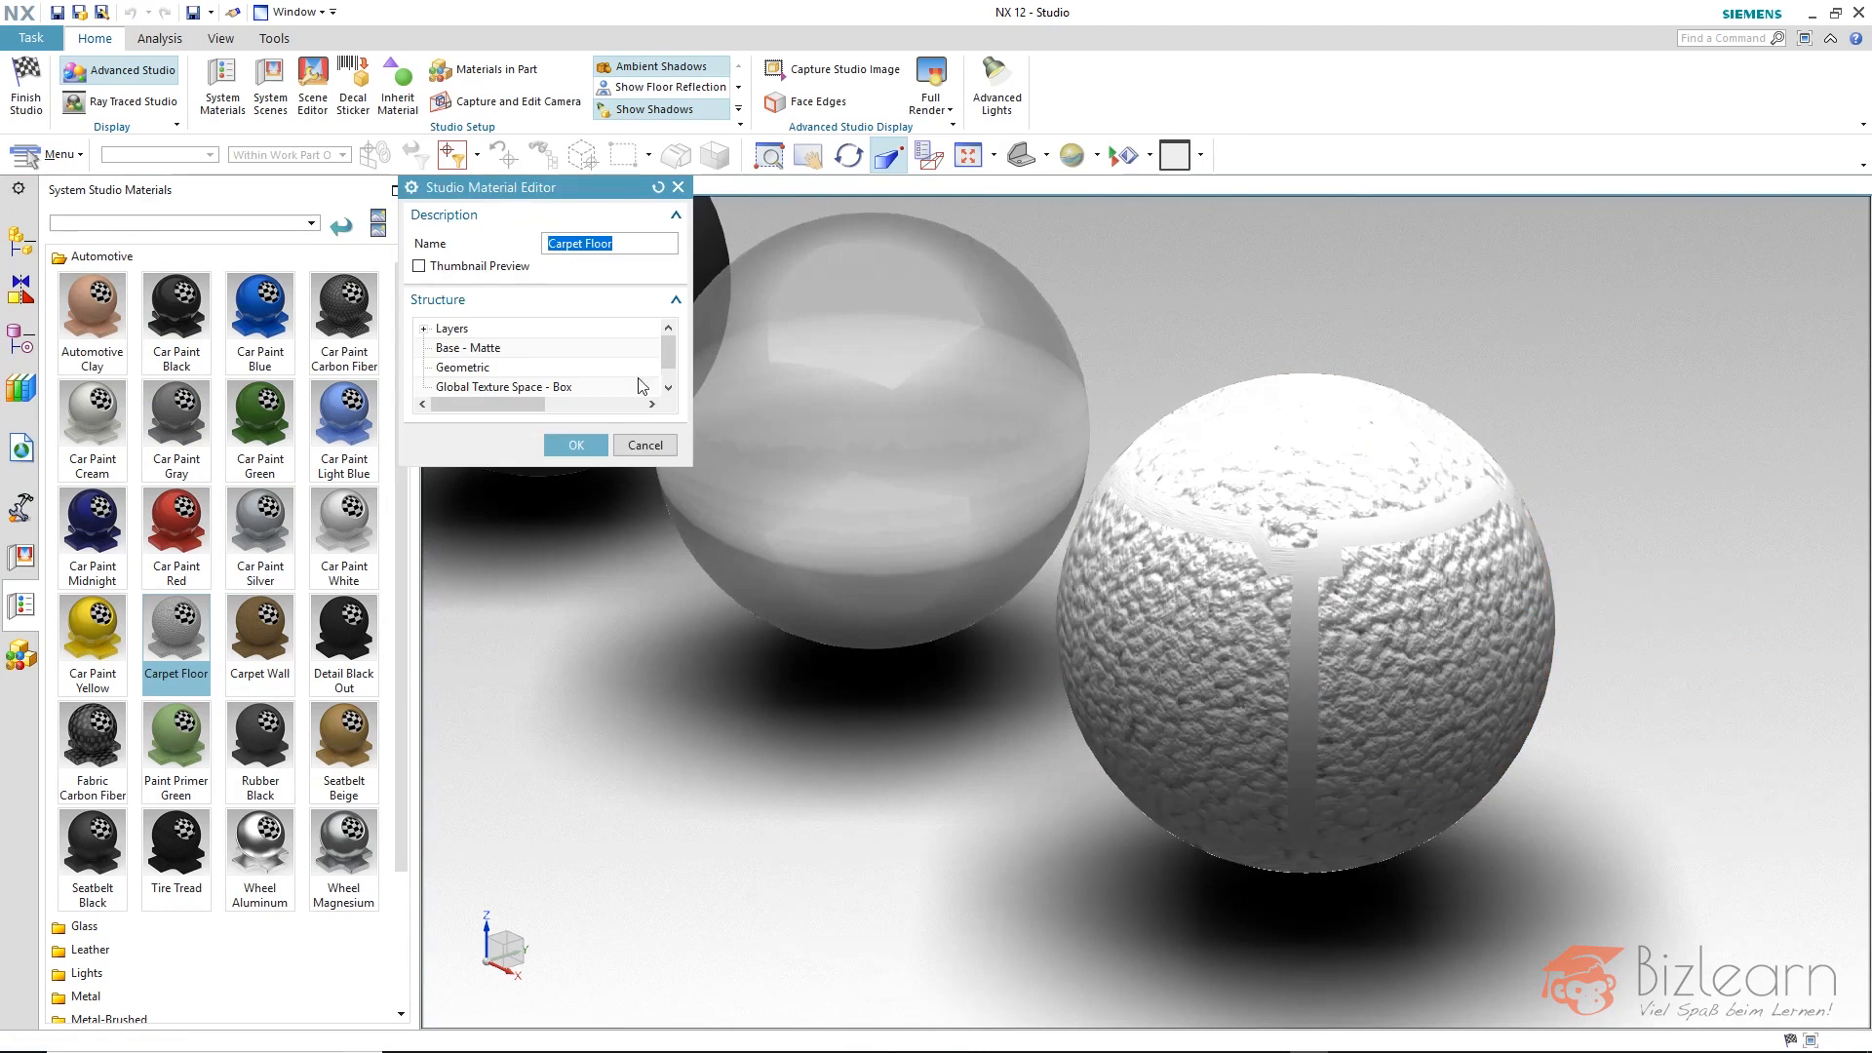
click(422, 329)
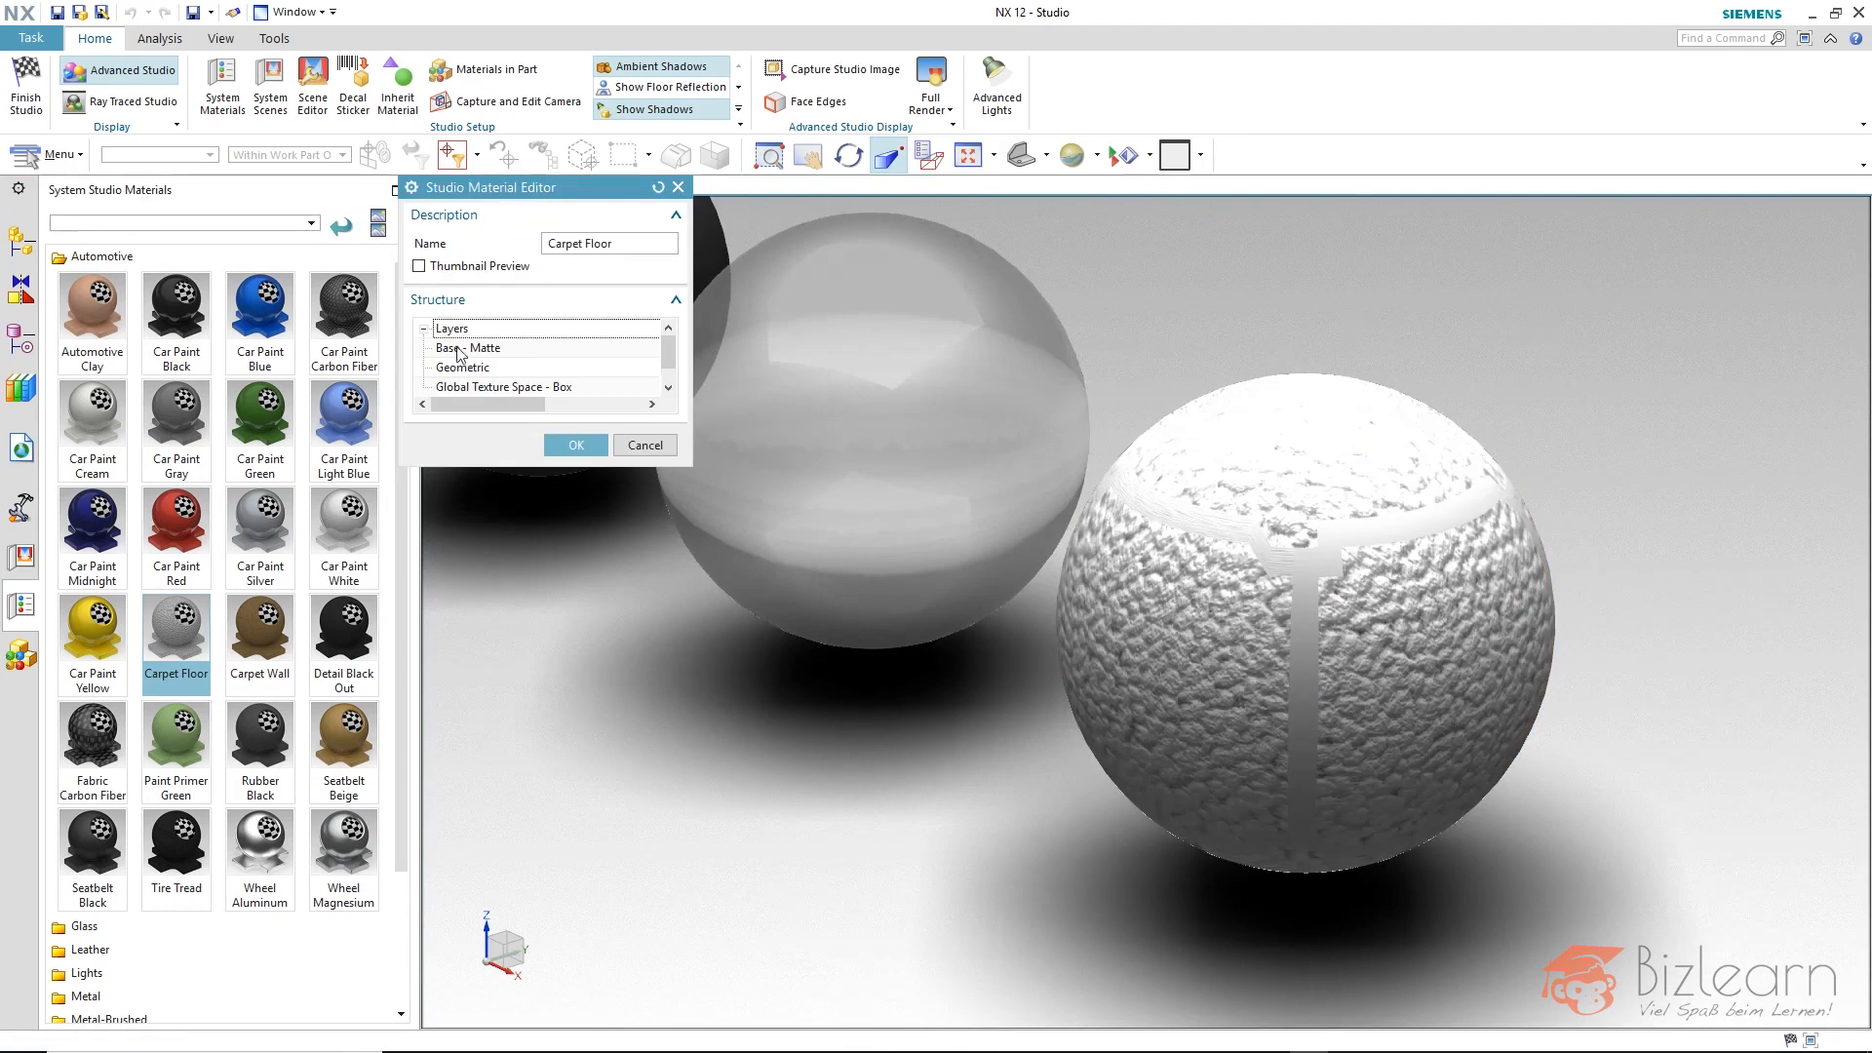
click(455, 351)
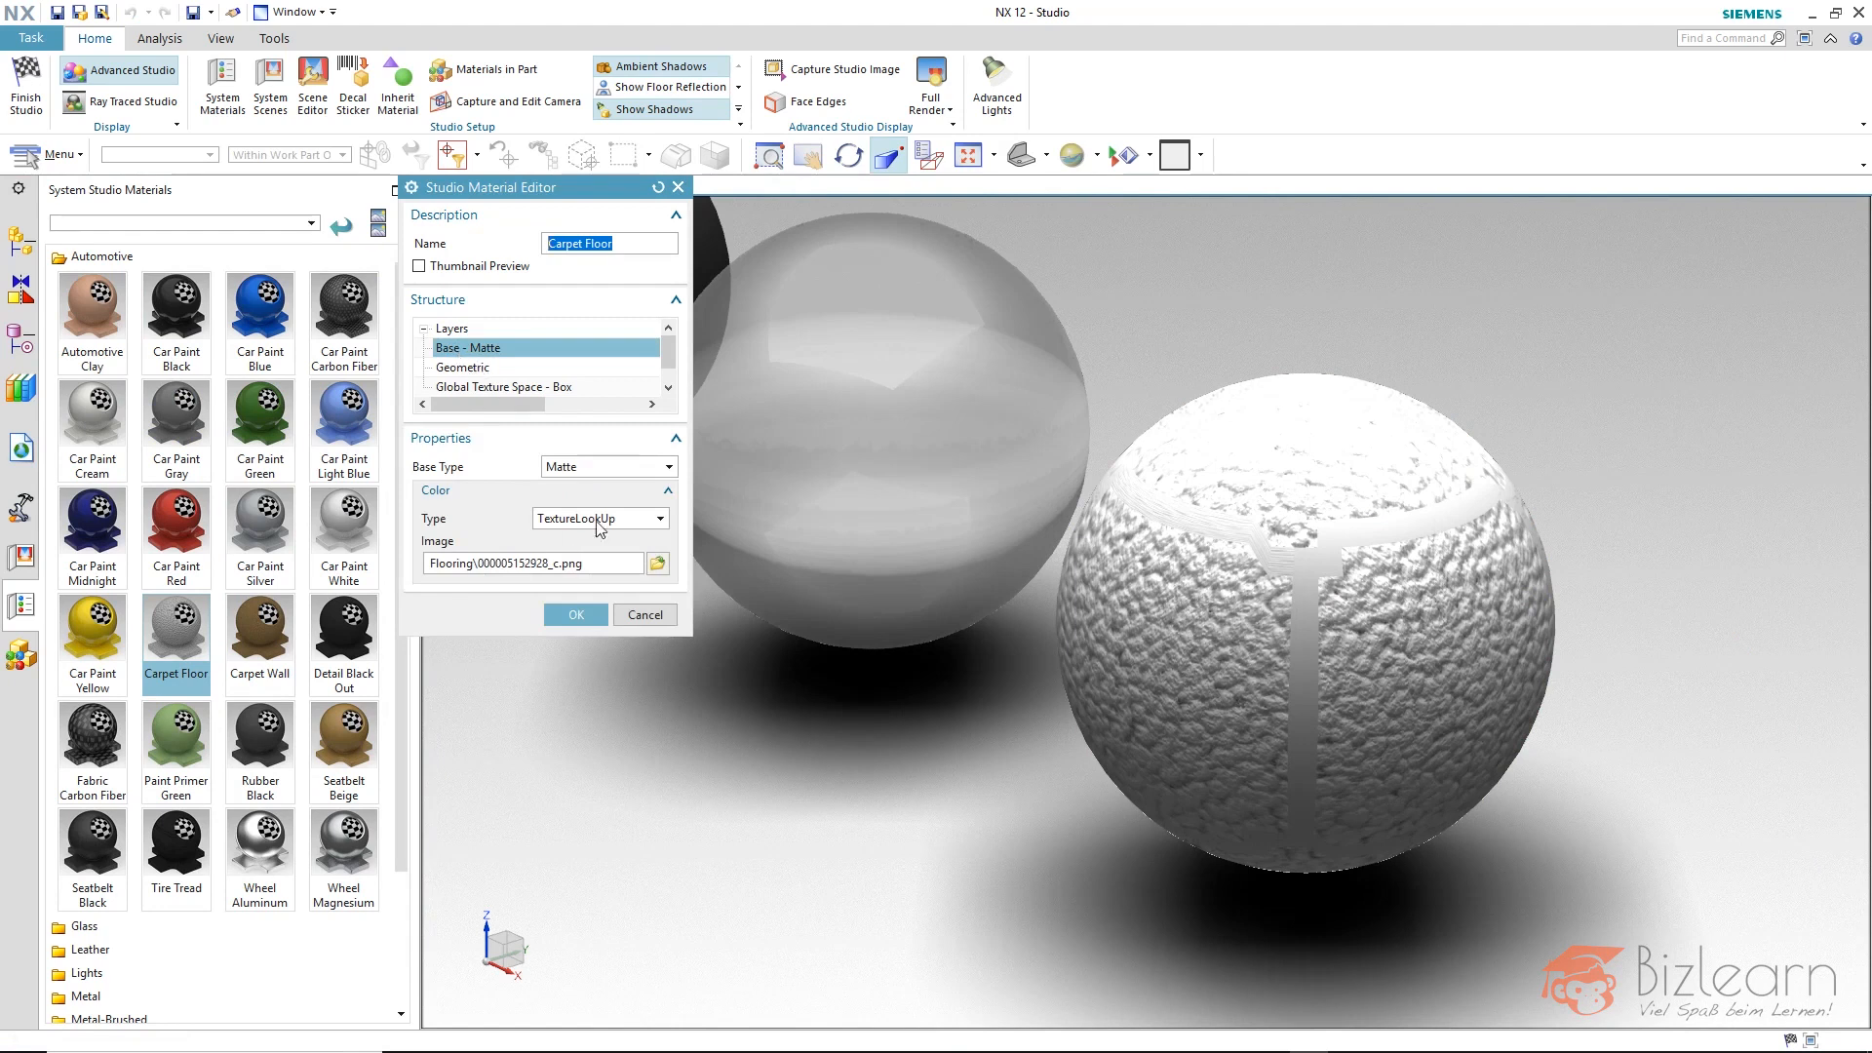
Try a lower scalar opacity in the carpet material's Geometric properties and restore it to 1.0.
click(472, 370)
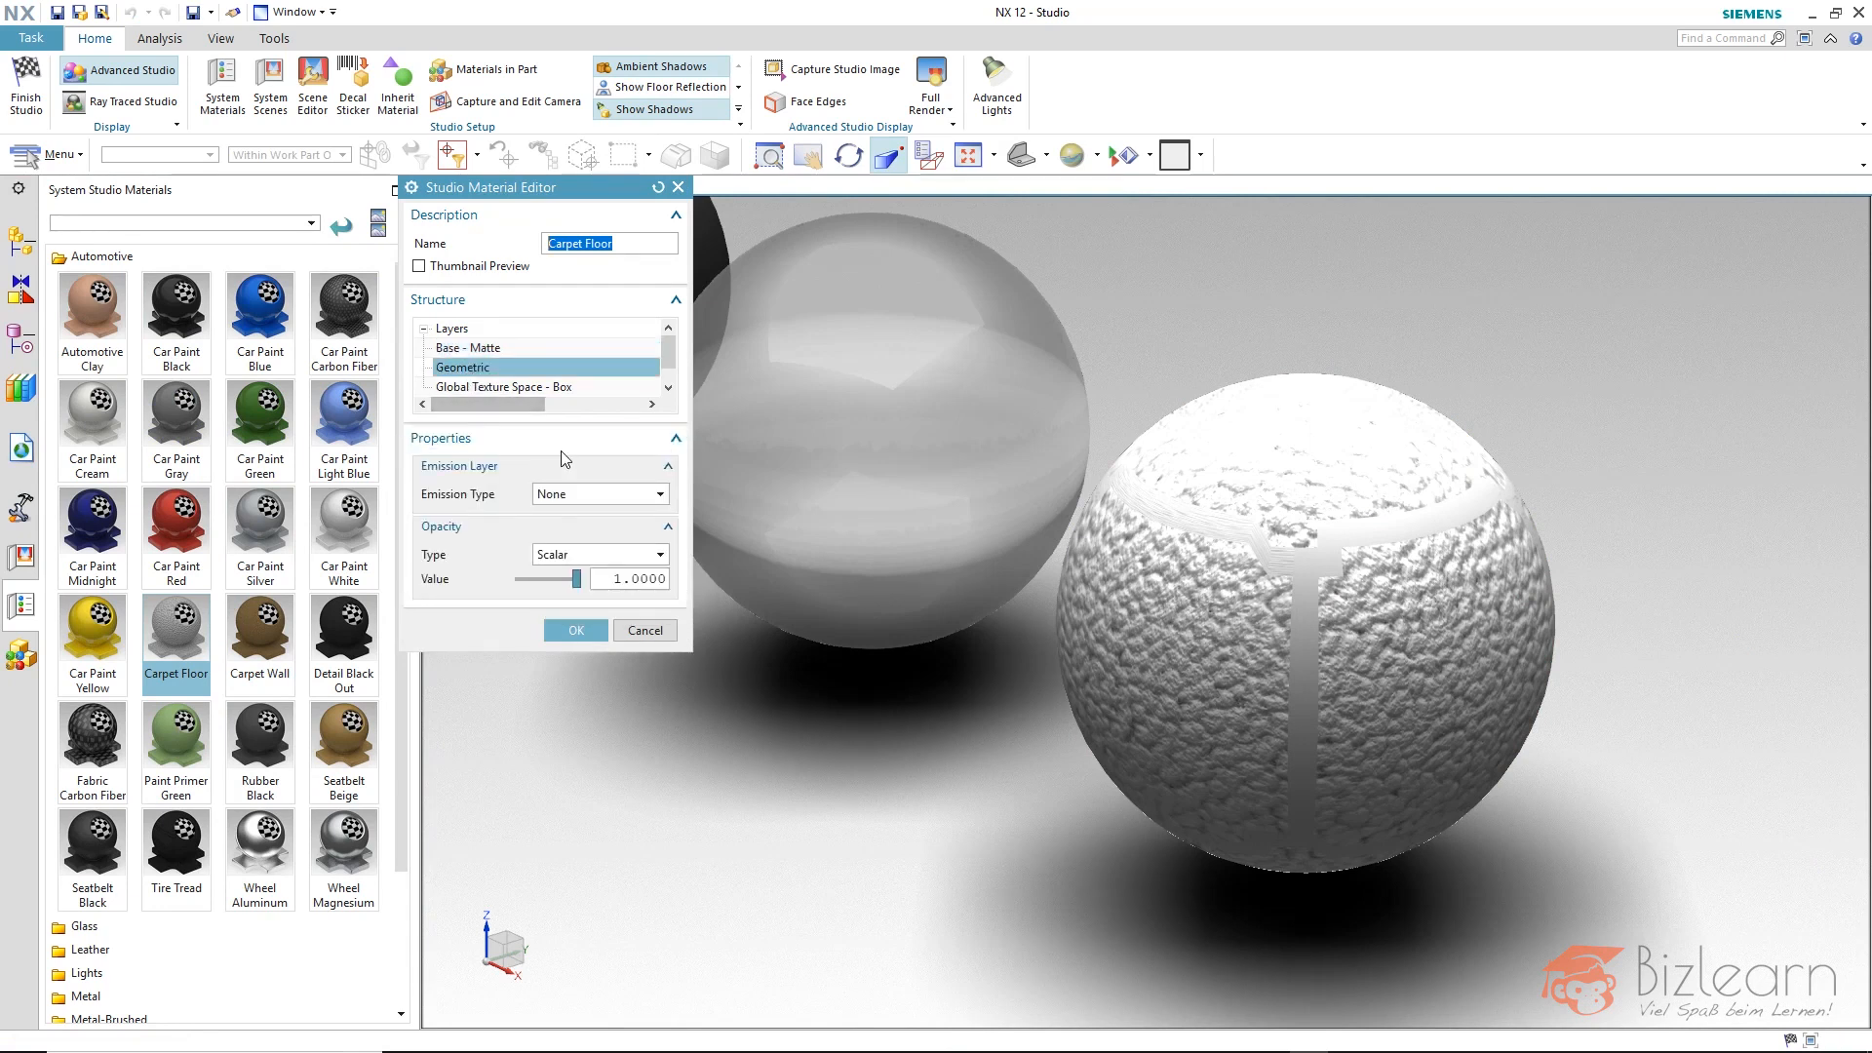
click(559, 580)
drag(558, 582, 590, 585)
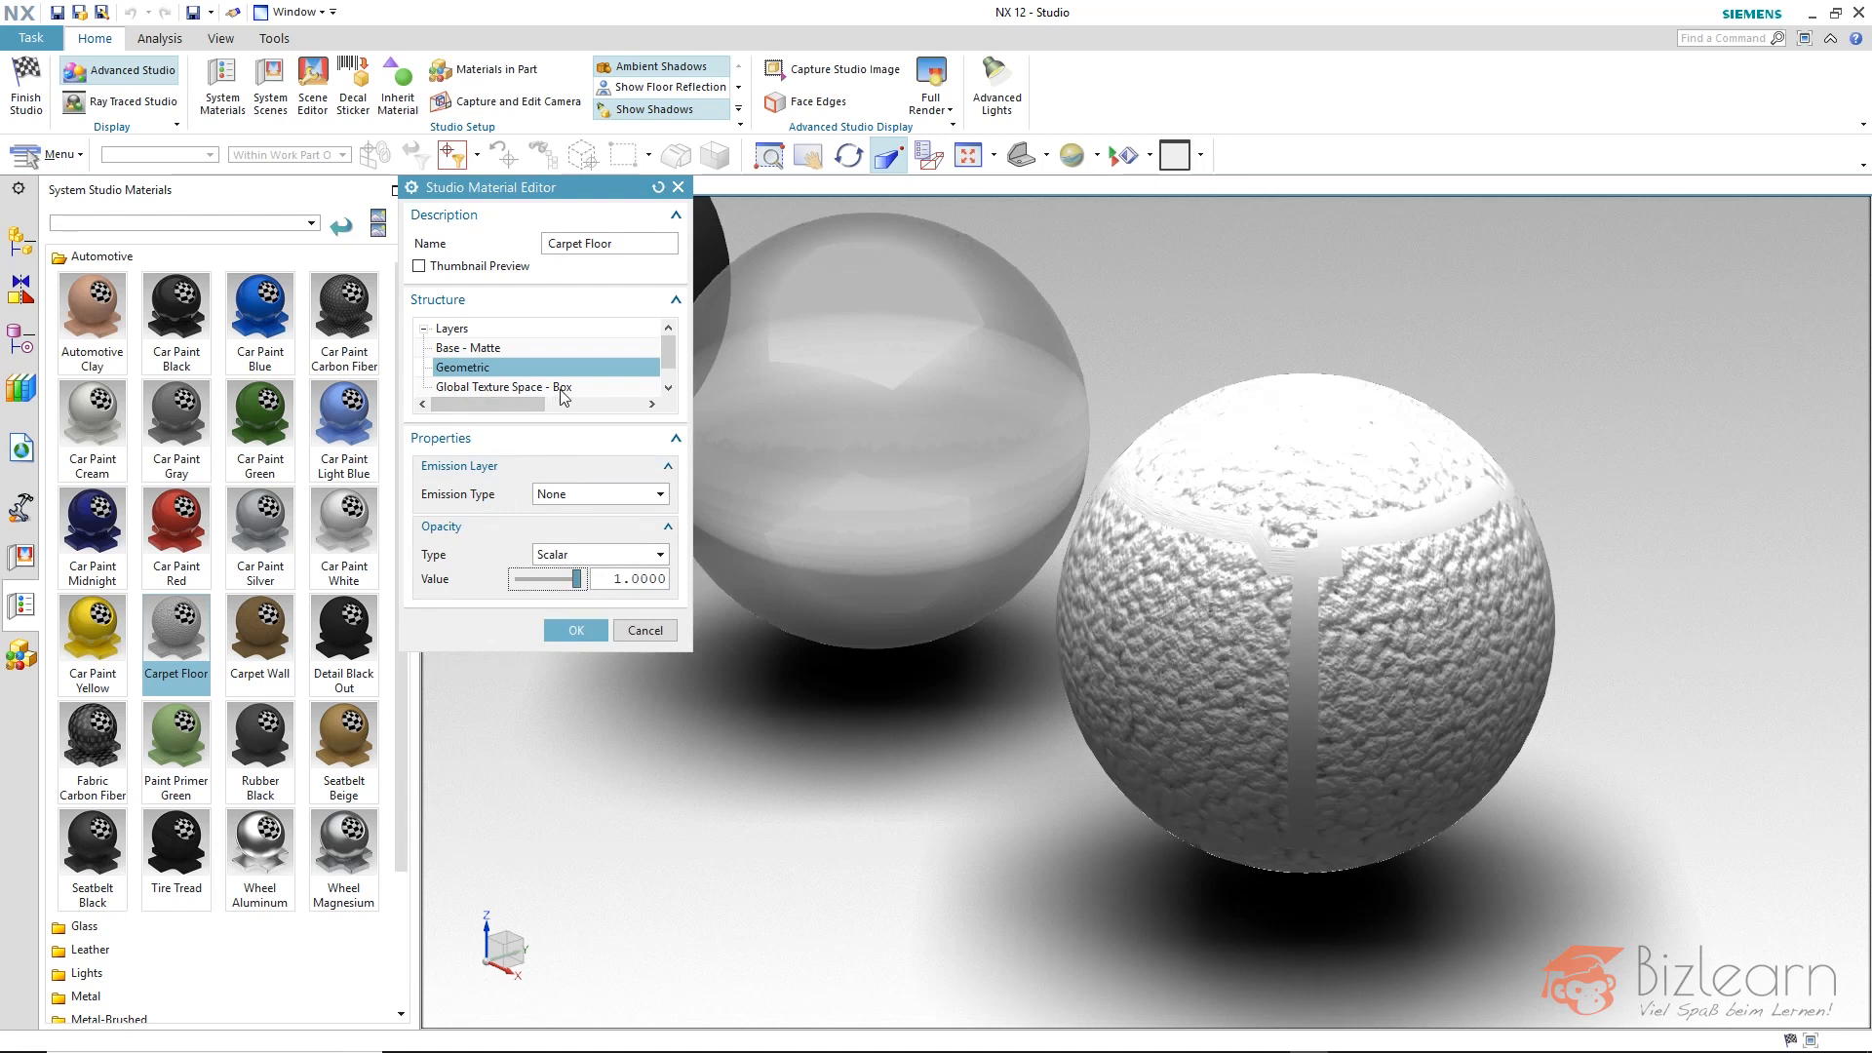
Change the Matte base's color type from a texture image to Plain and inspect the sphere's surface from another side.
click(480, 349)
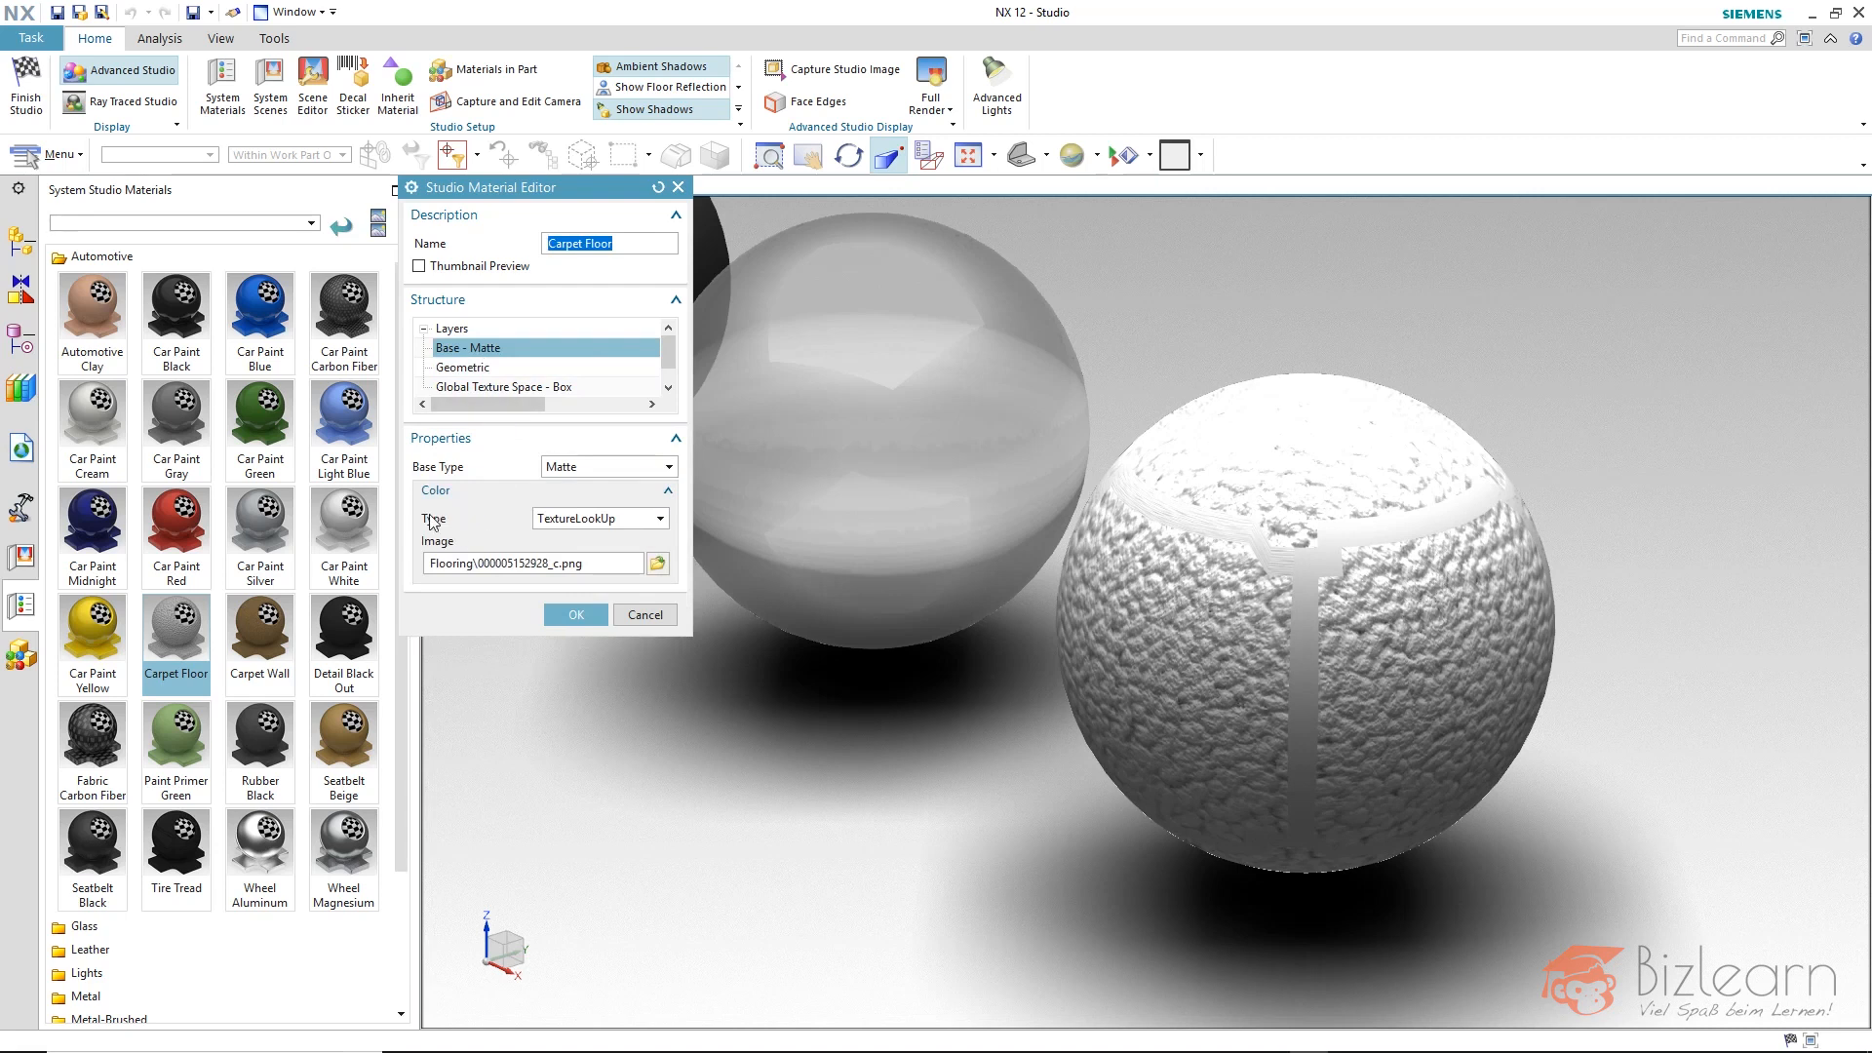
click(577, 519)
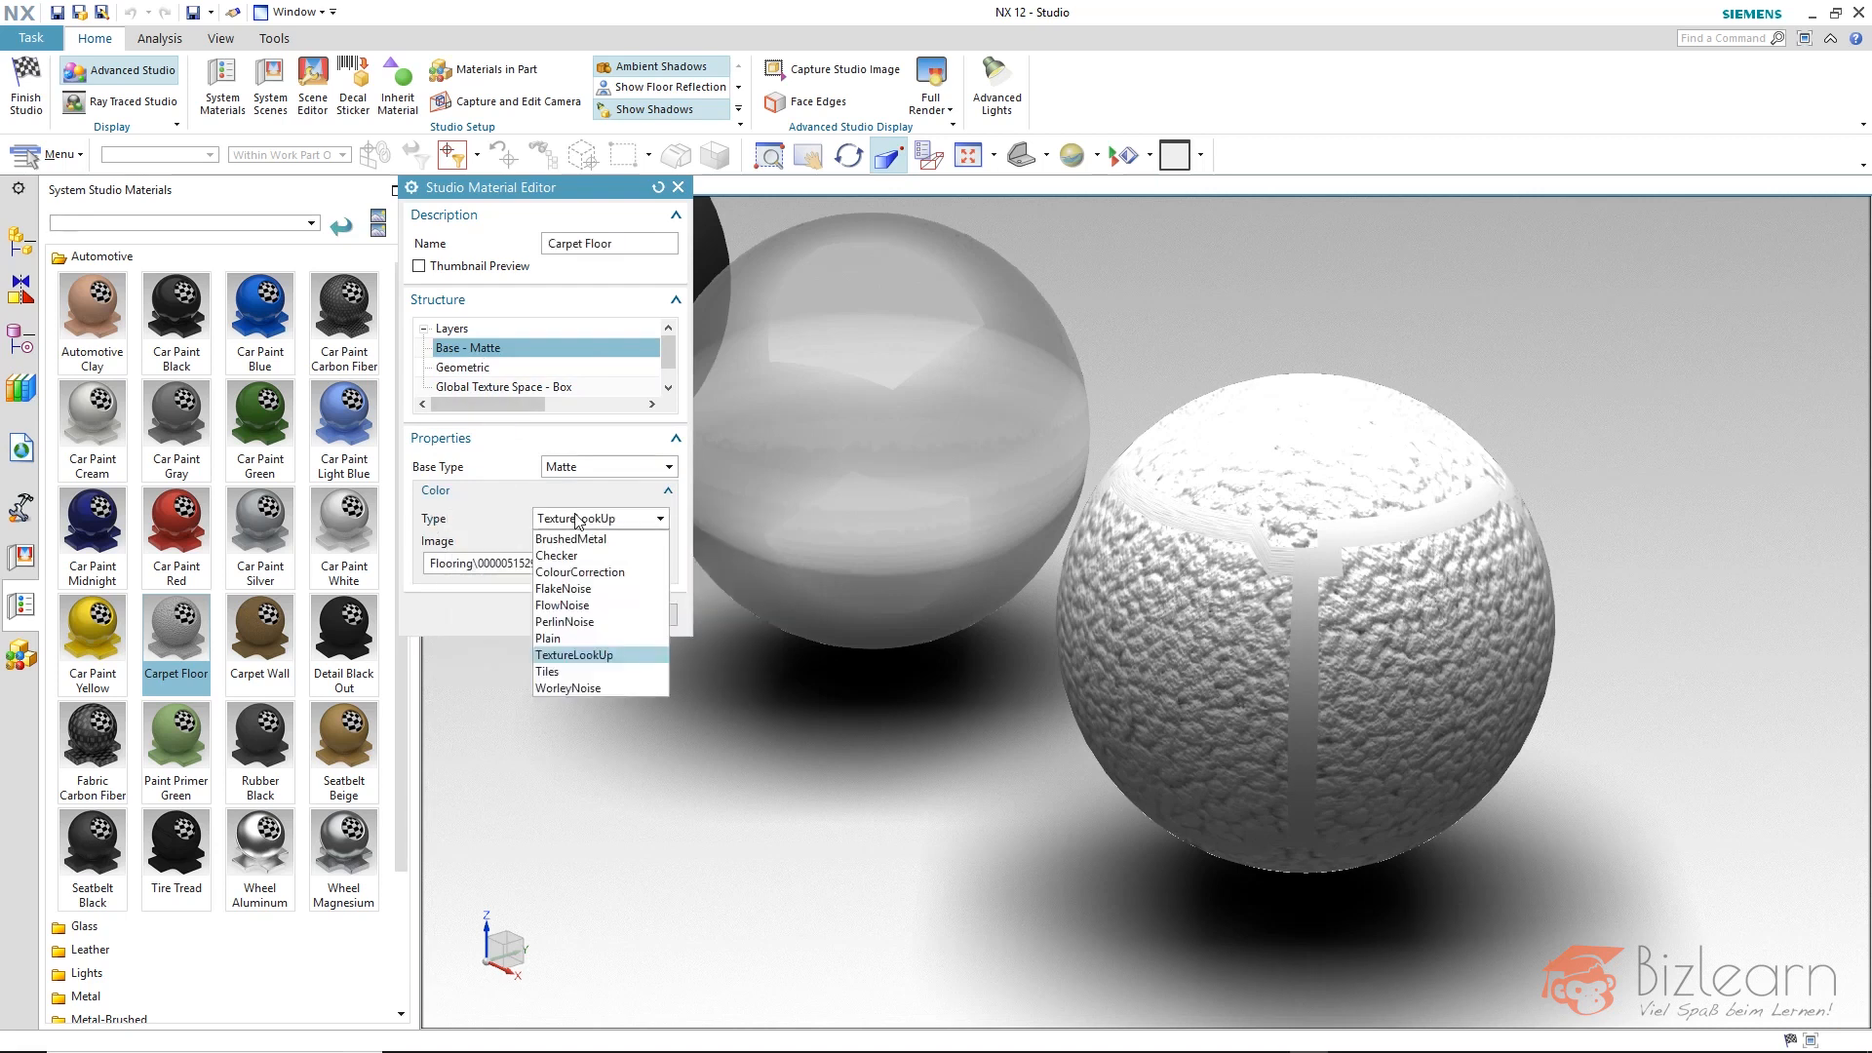
click(590, 618)
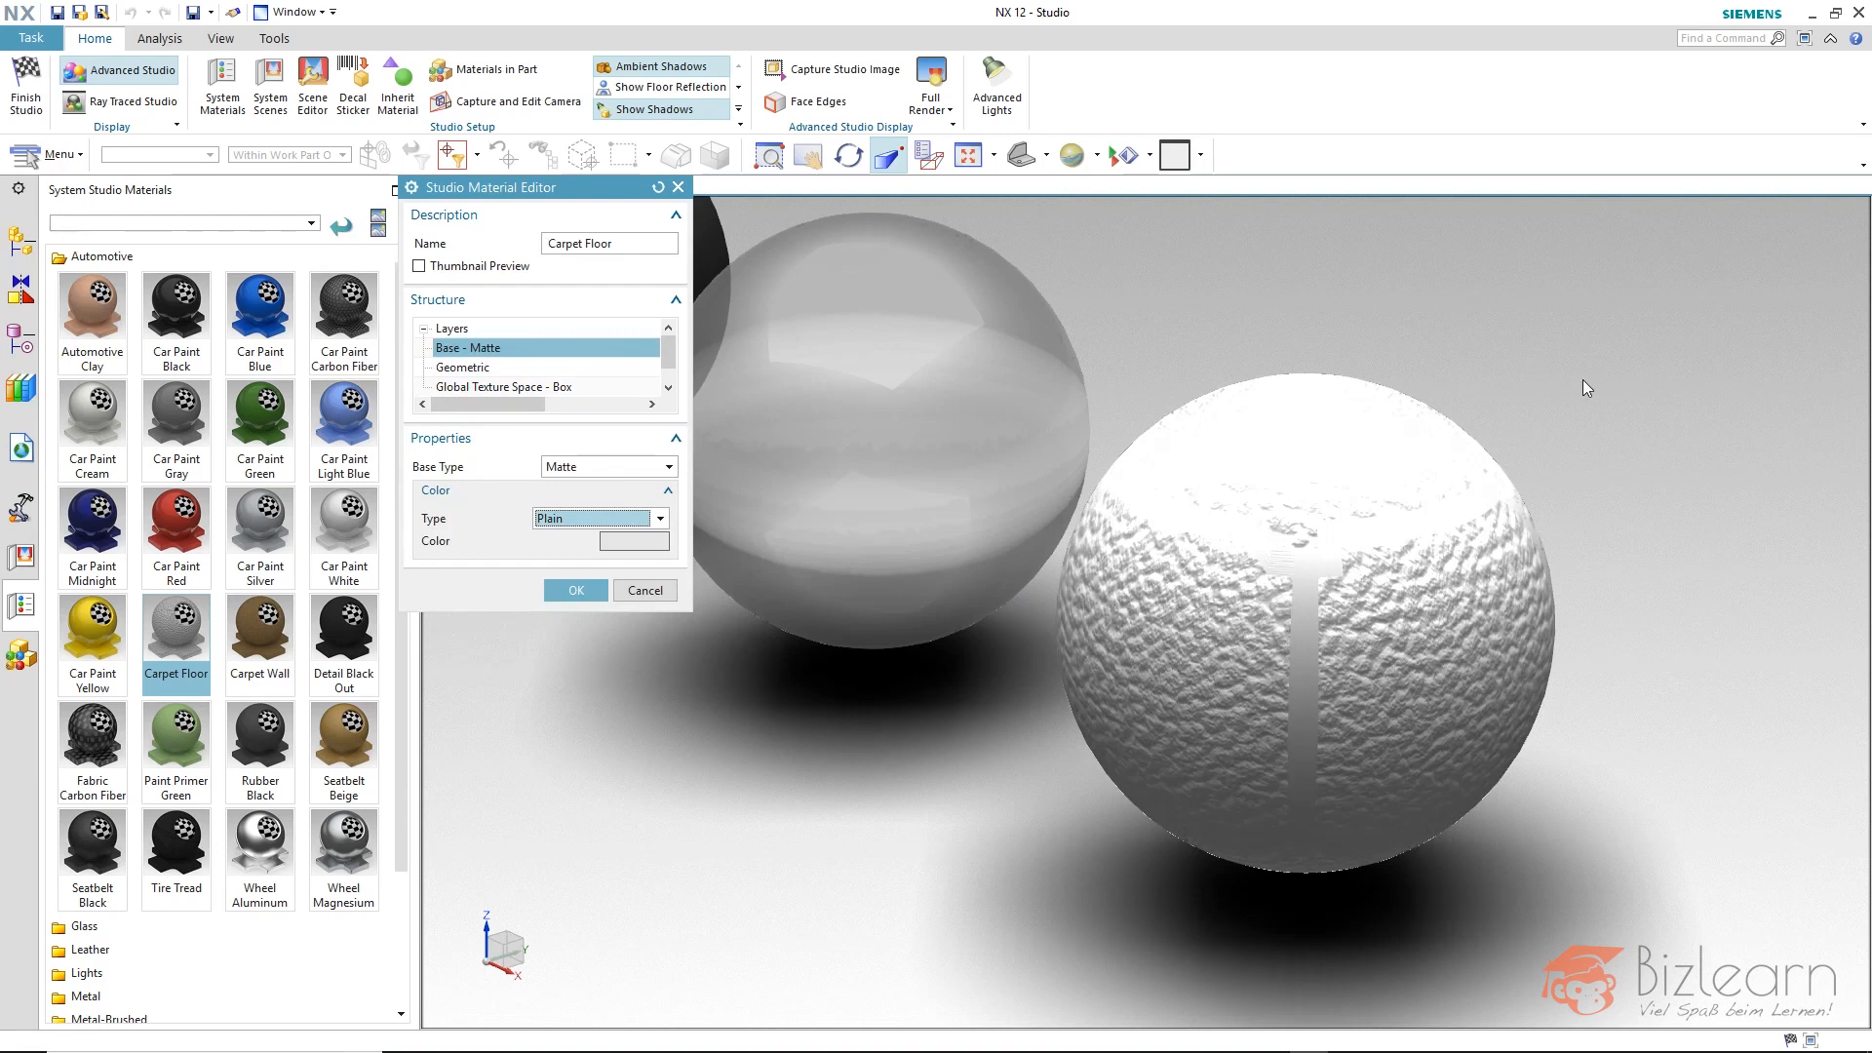
middle_drag(1606, 366, 1536, 354)
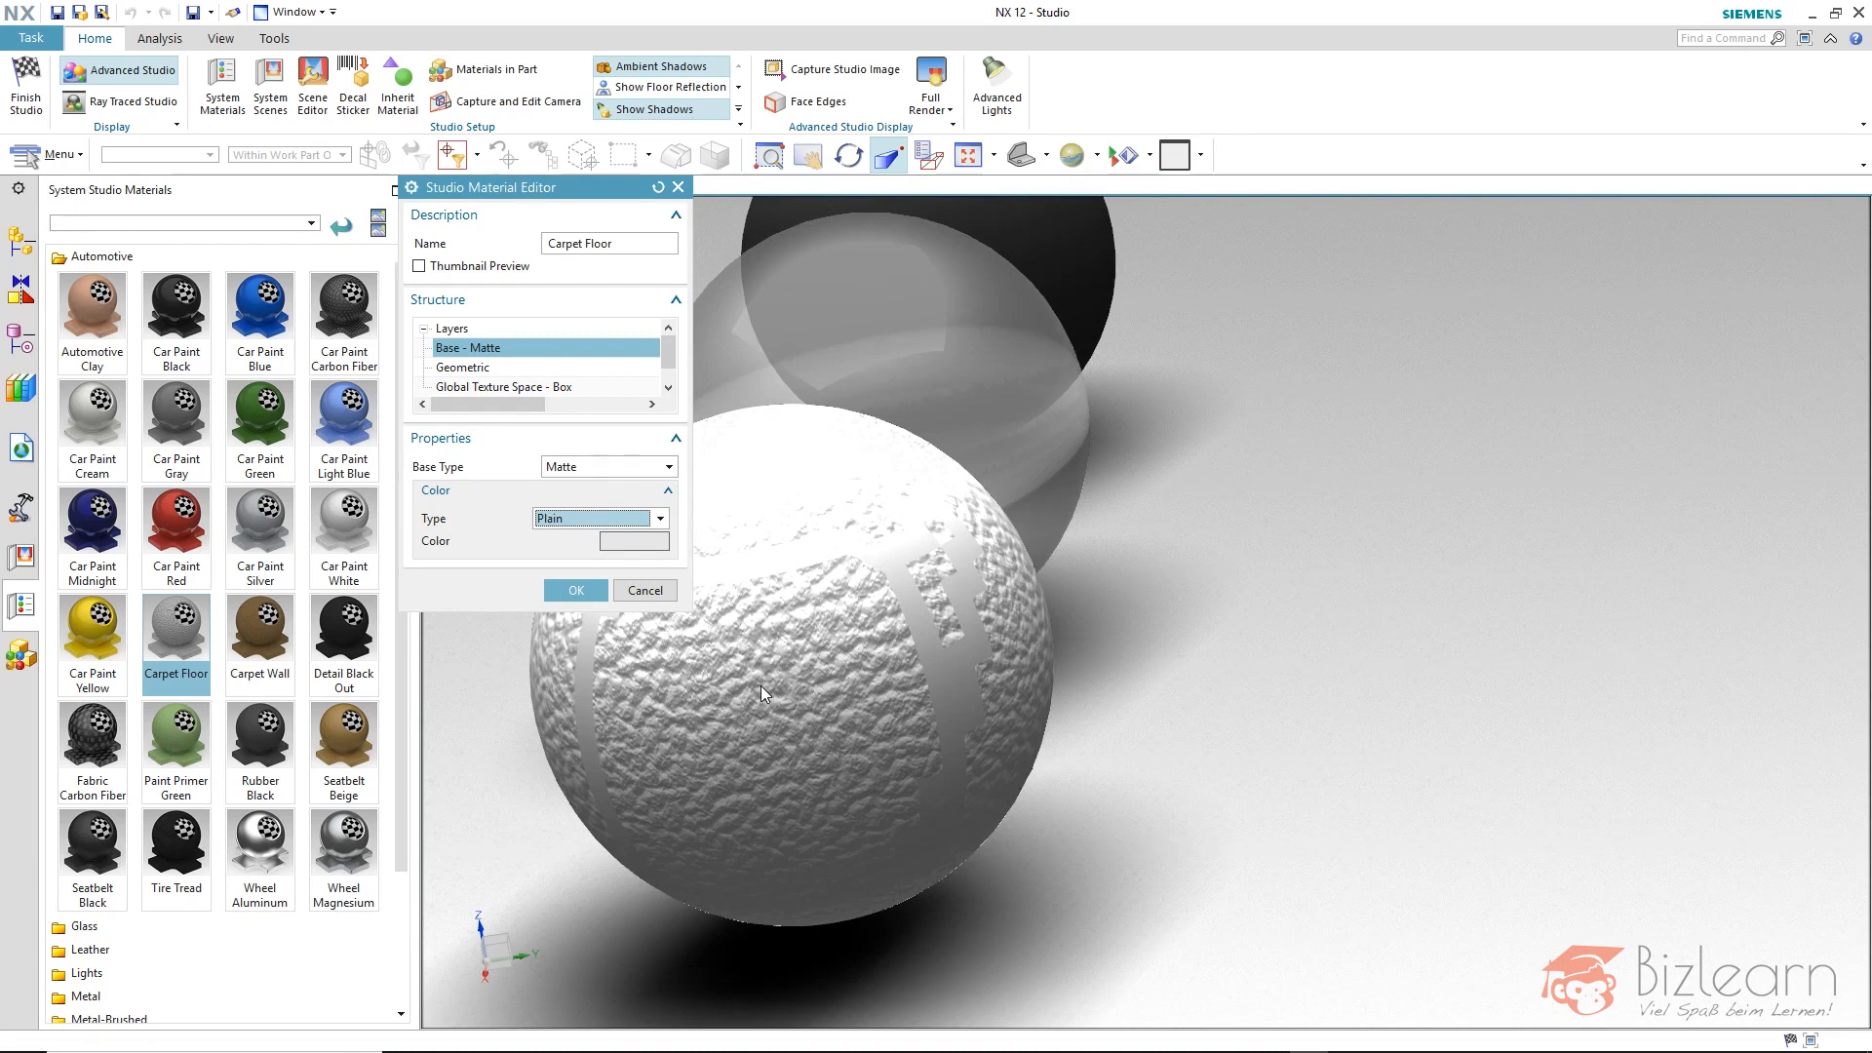
Set the plain color of the carpet material's Matte base to bright pink and inspect the sphere.
click(653, 546)
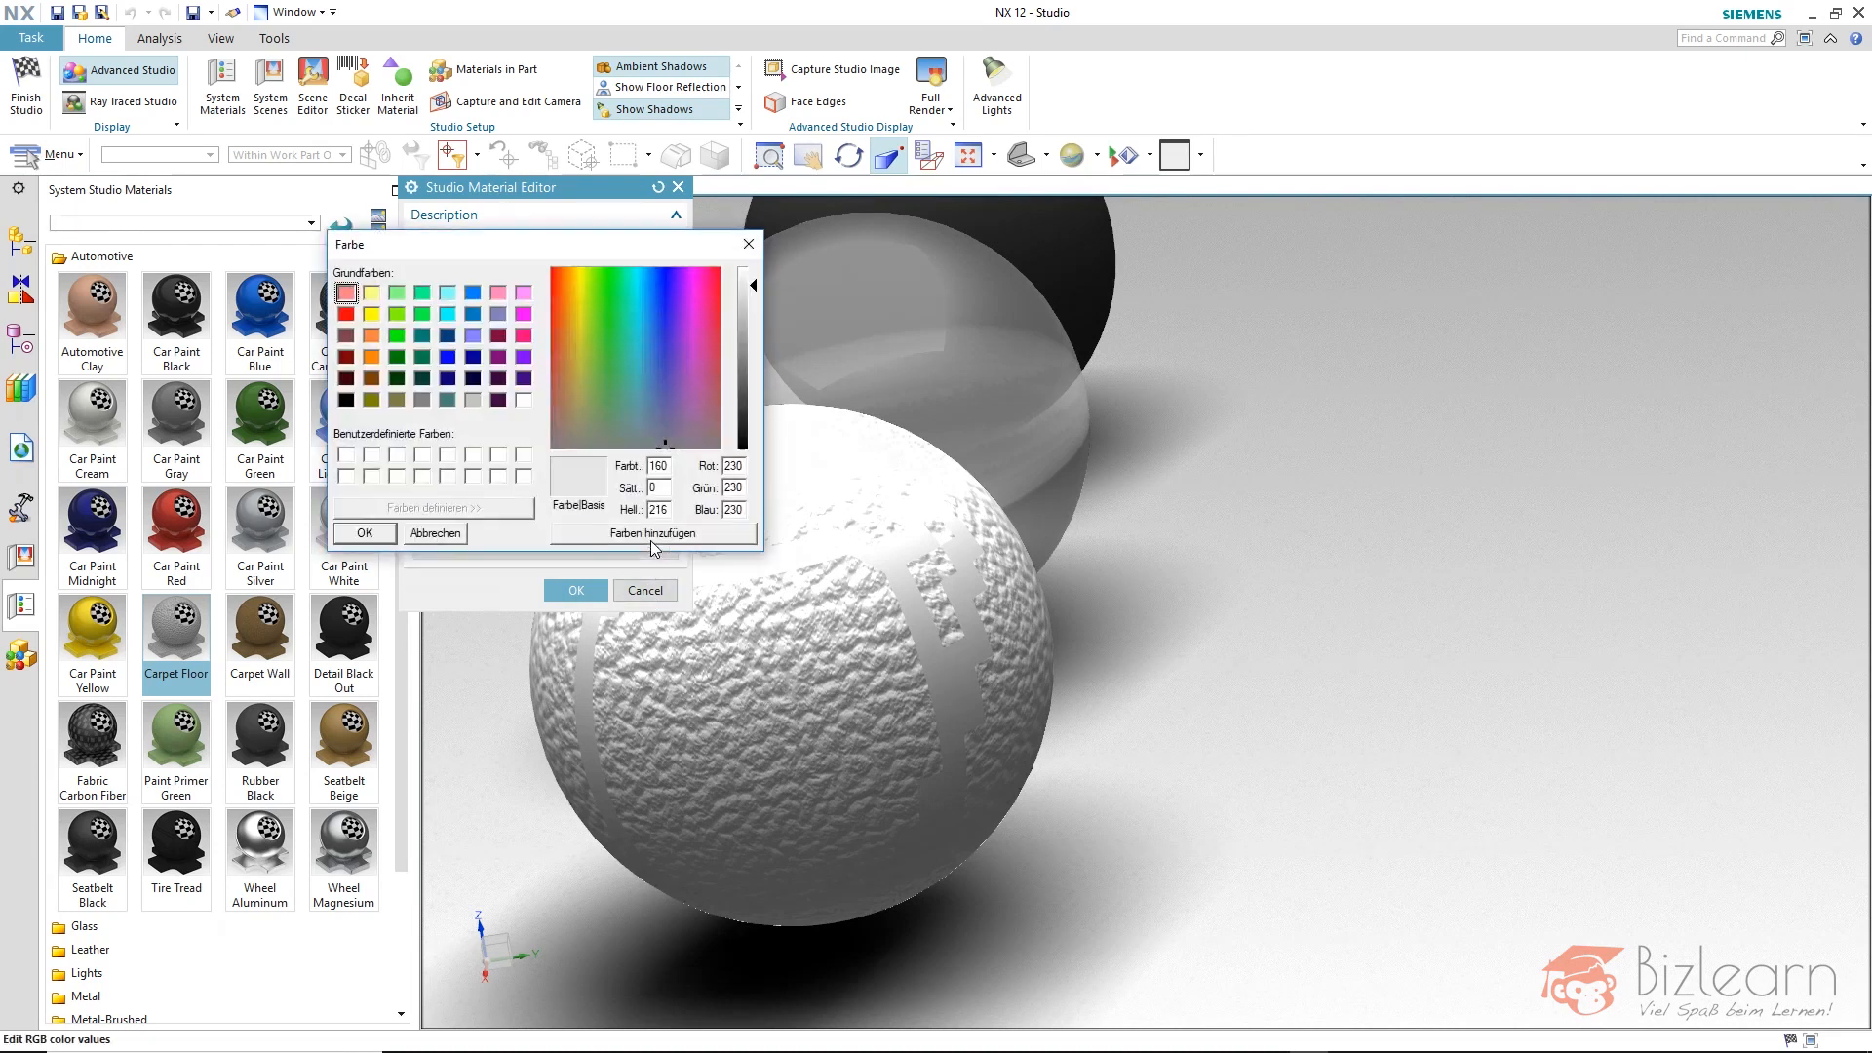
click(523, 336)
click(382, 534)
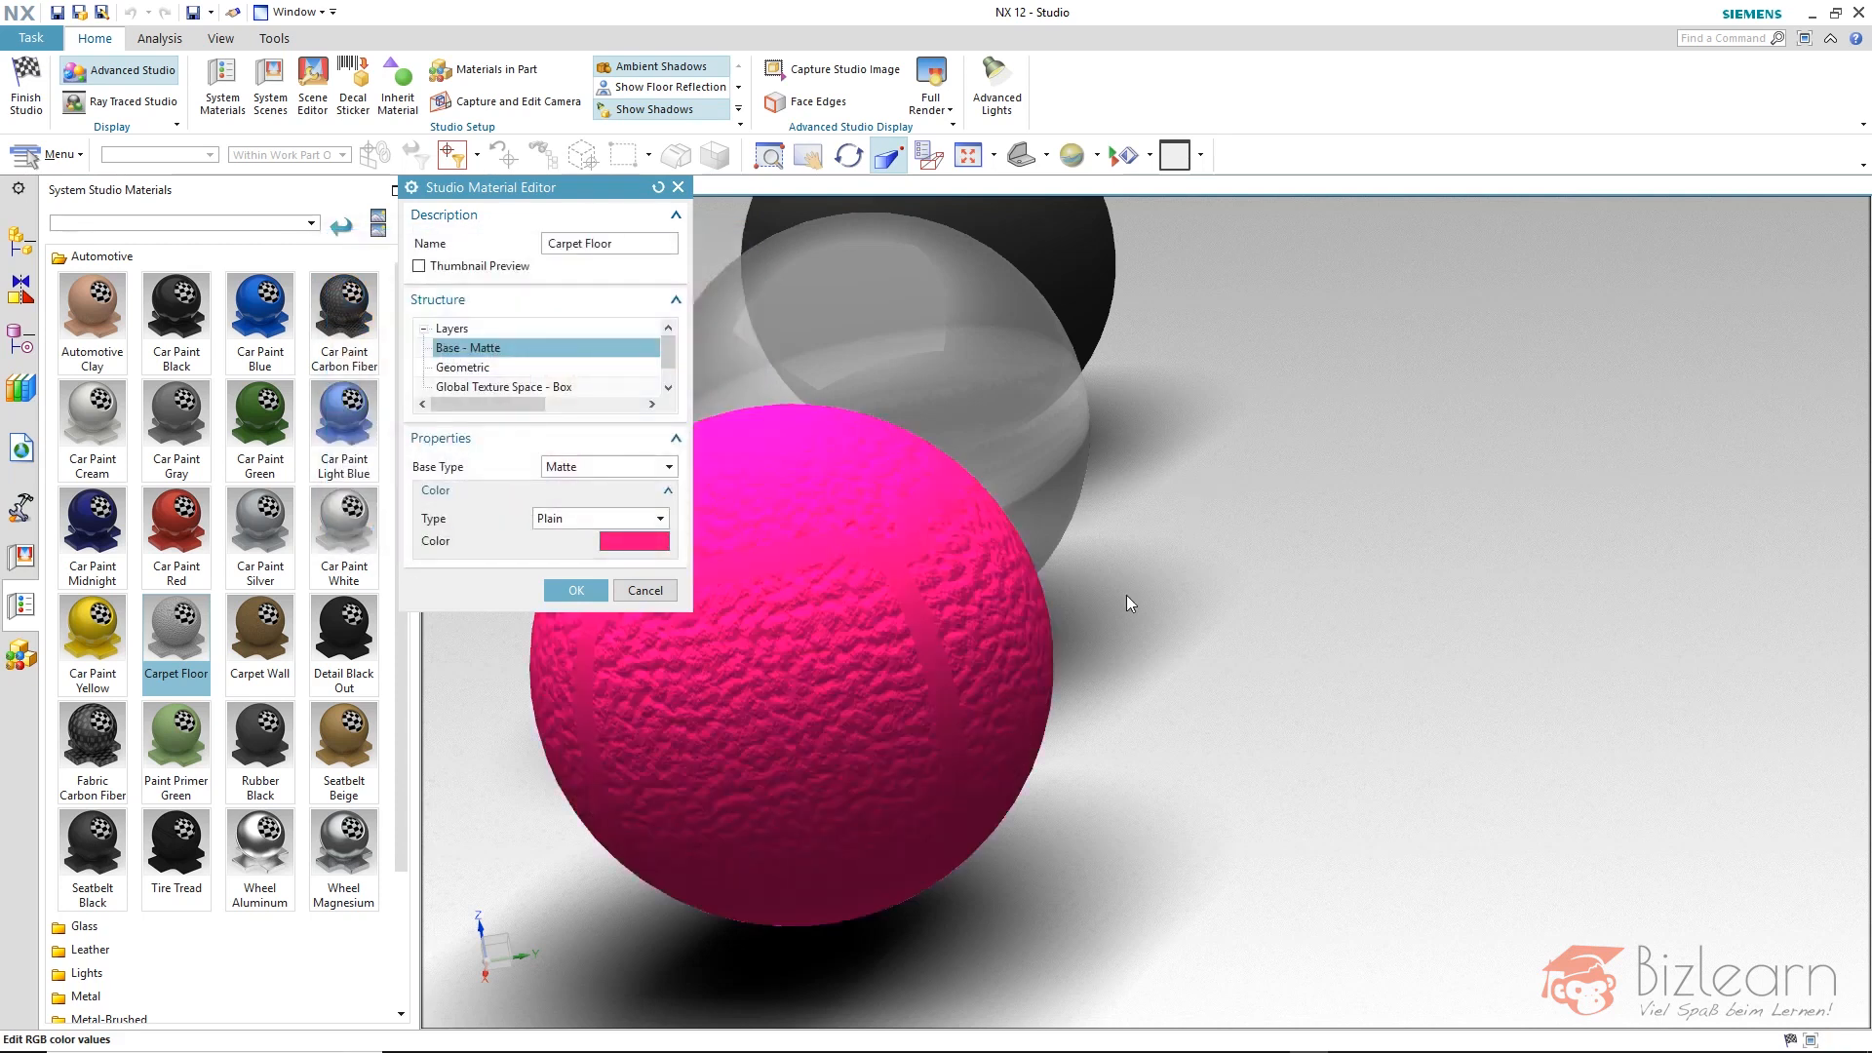
middle_drag(1126, 595, 1205, 581)
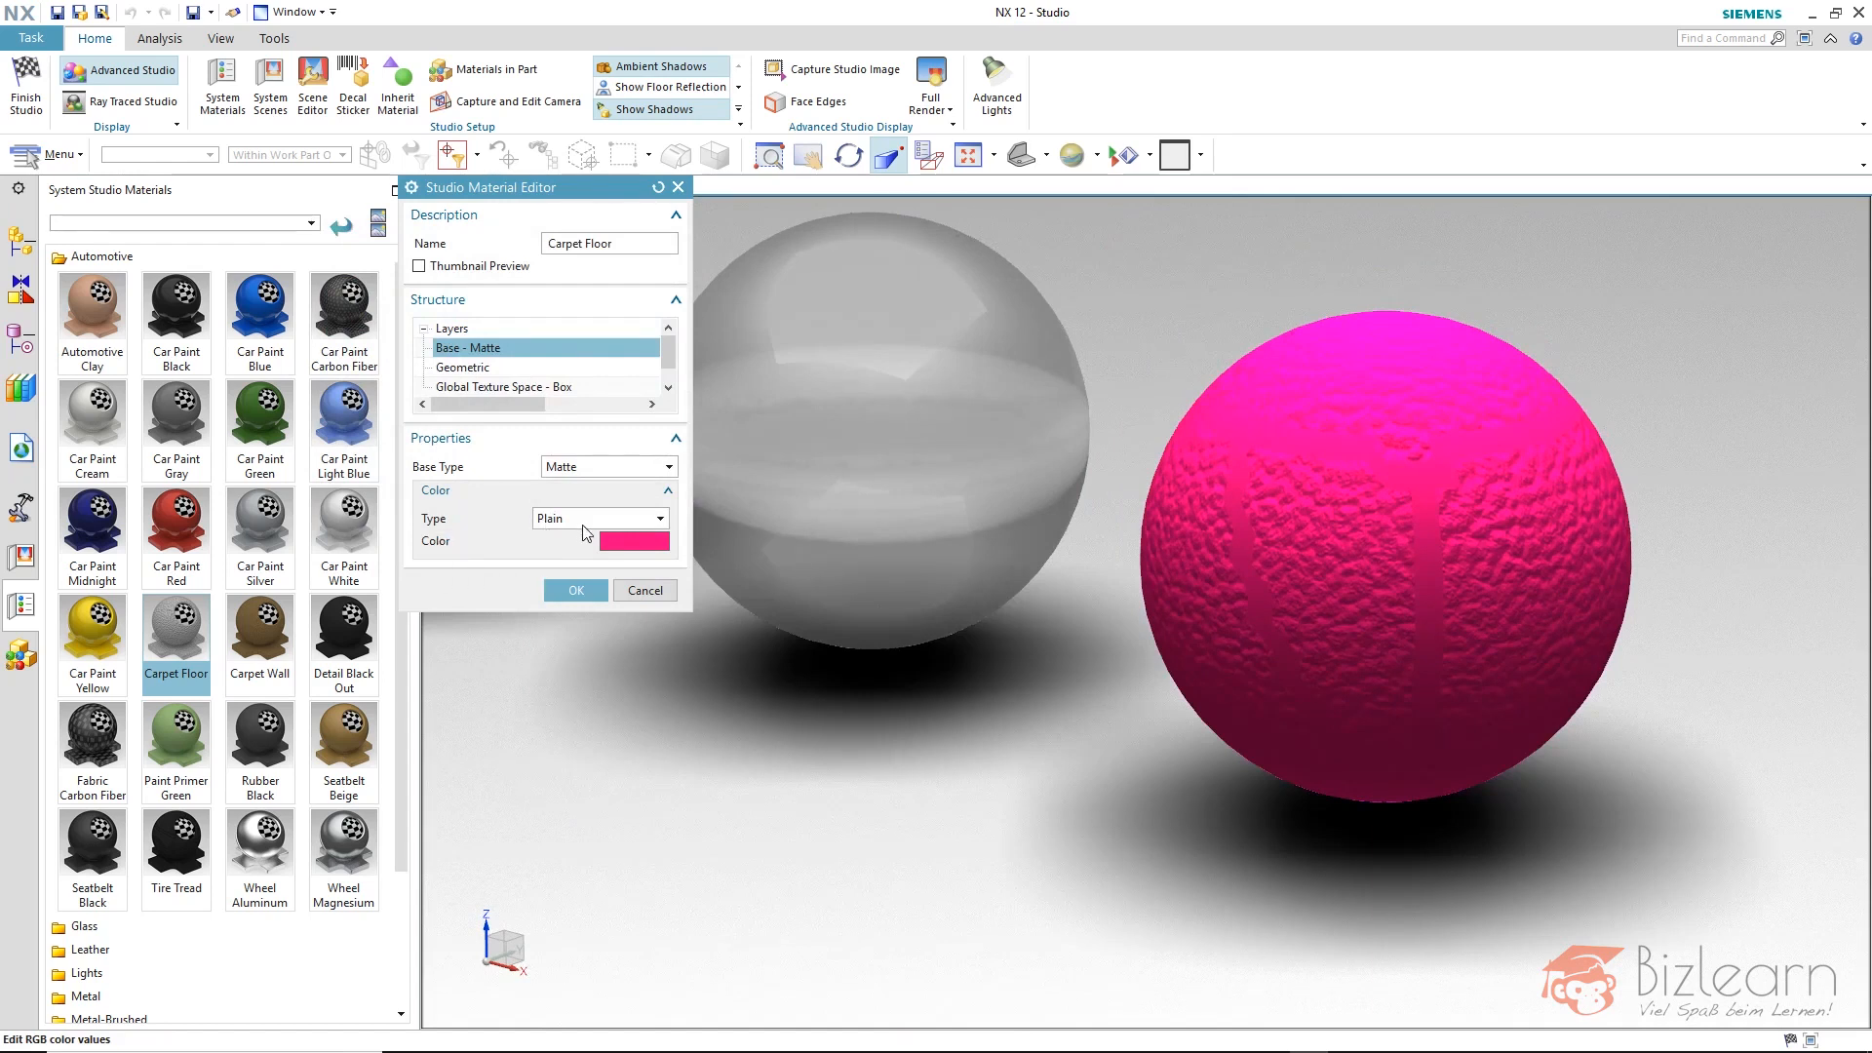
Enable the carpet material's thumbnail preview and reveal the editor's hidden groups, expanding Utilities to show the save and export options.
click(419, 266)
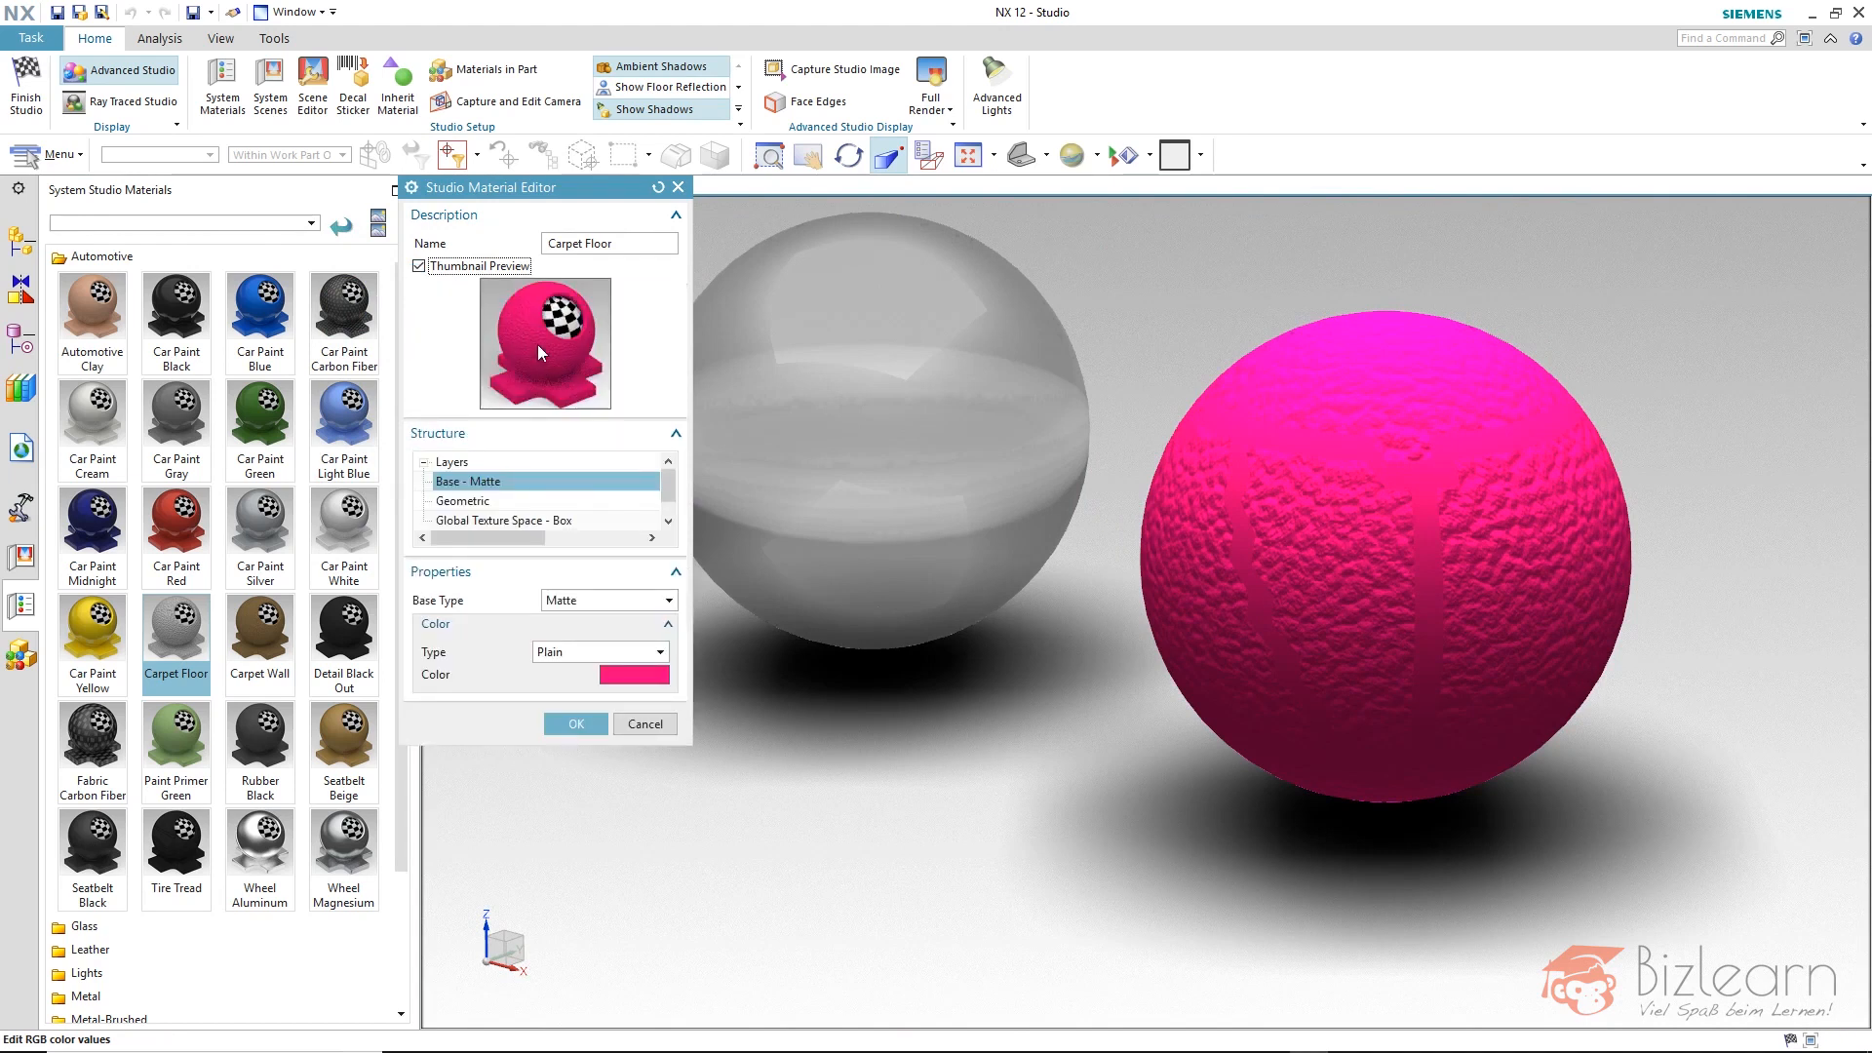
click(412, 191)
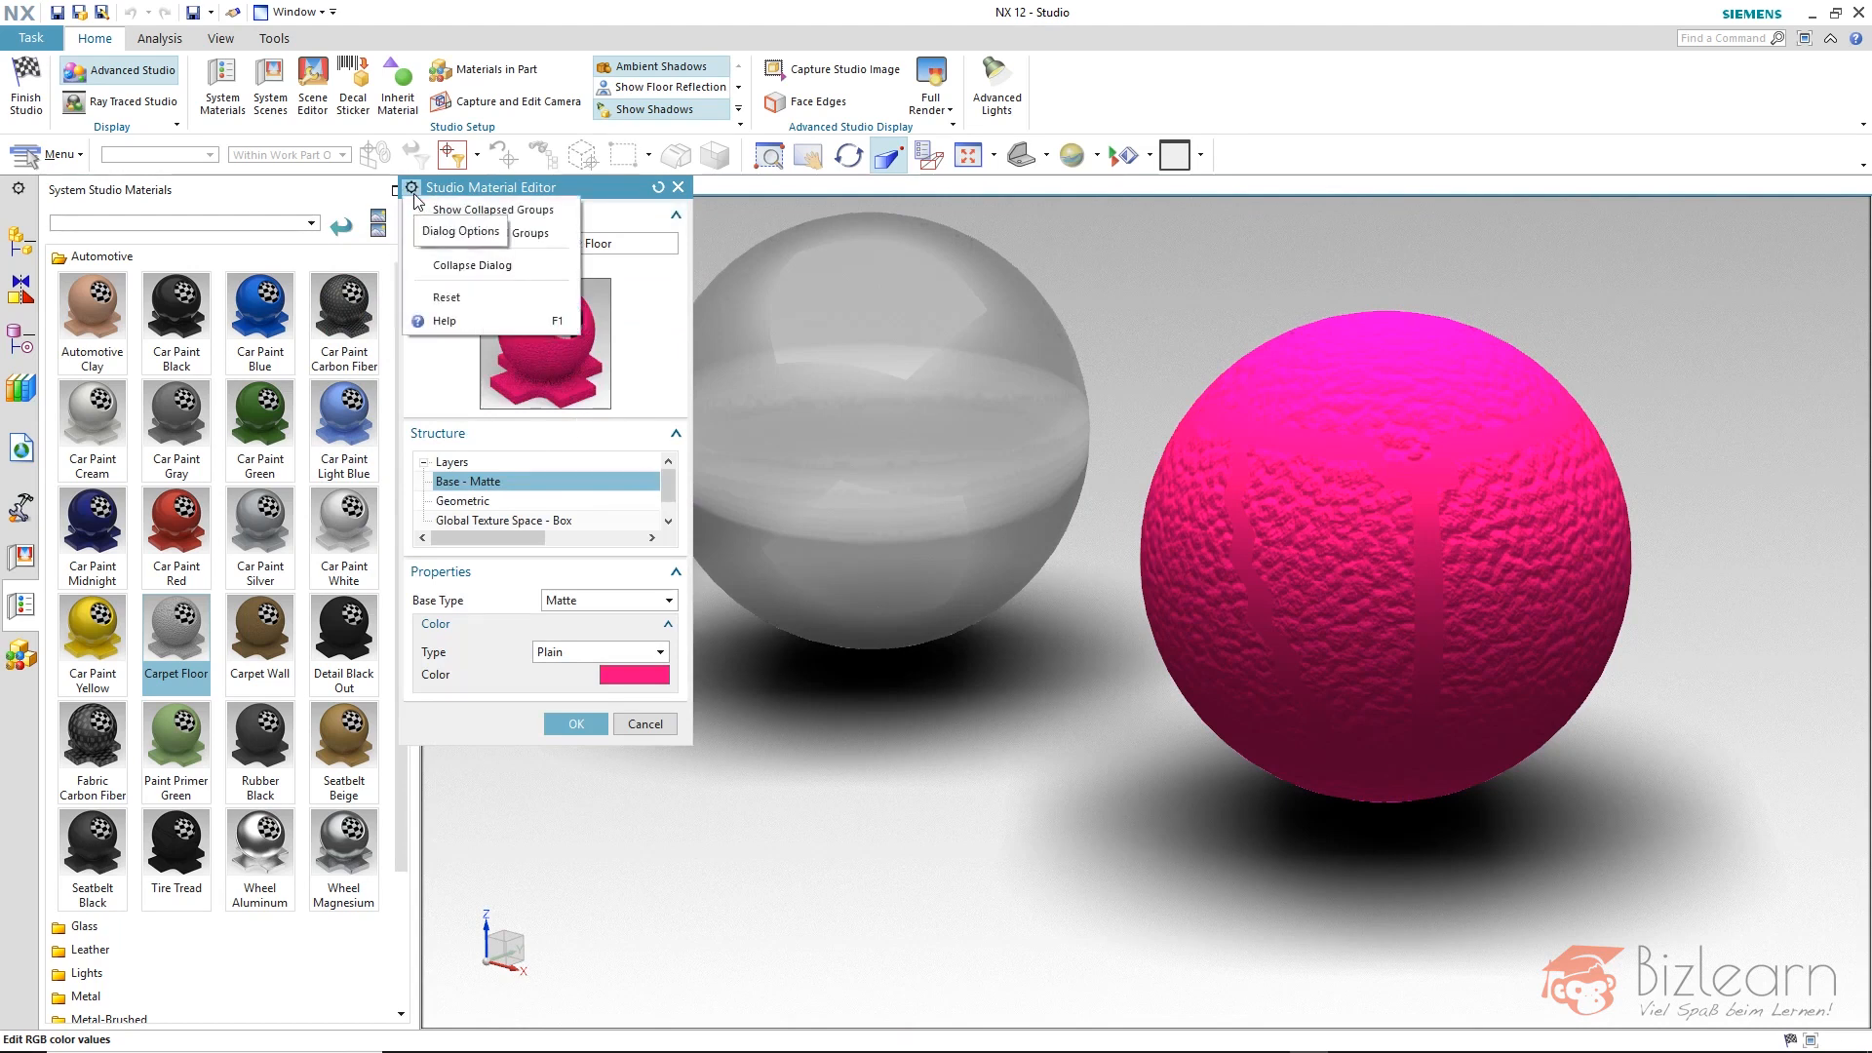
click(431, 210)
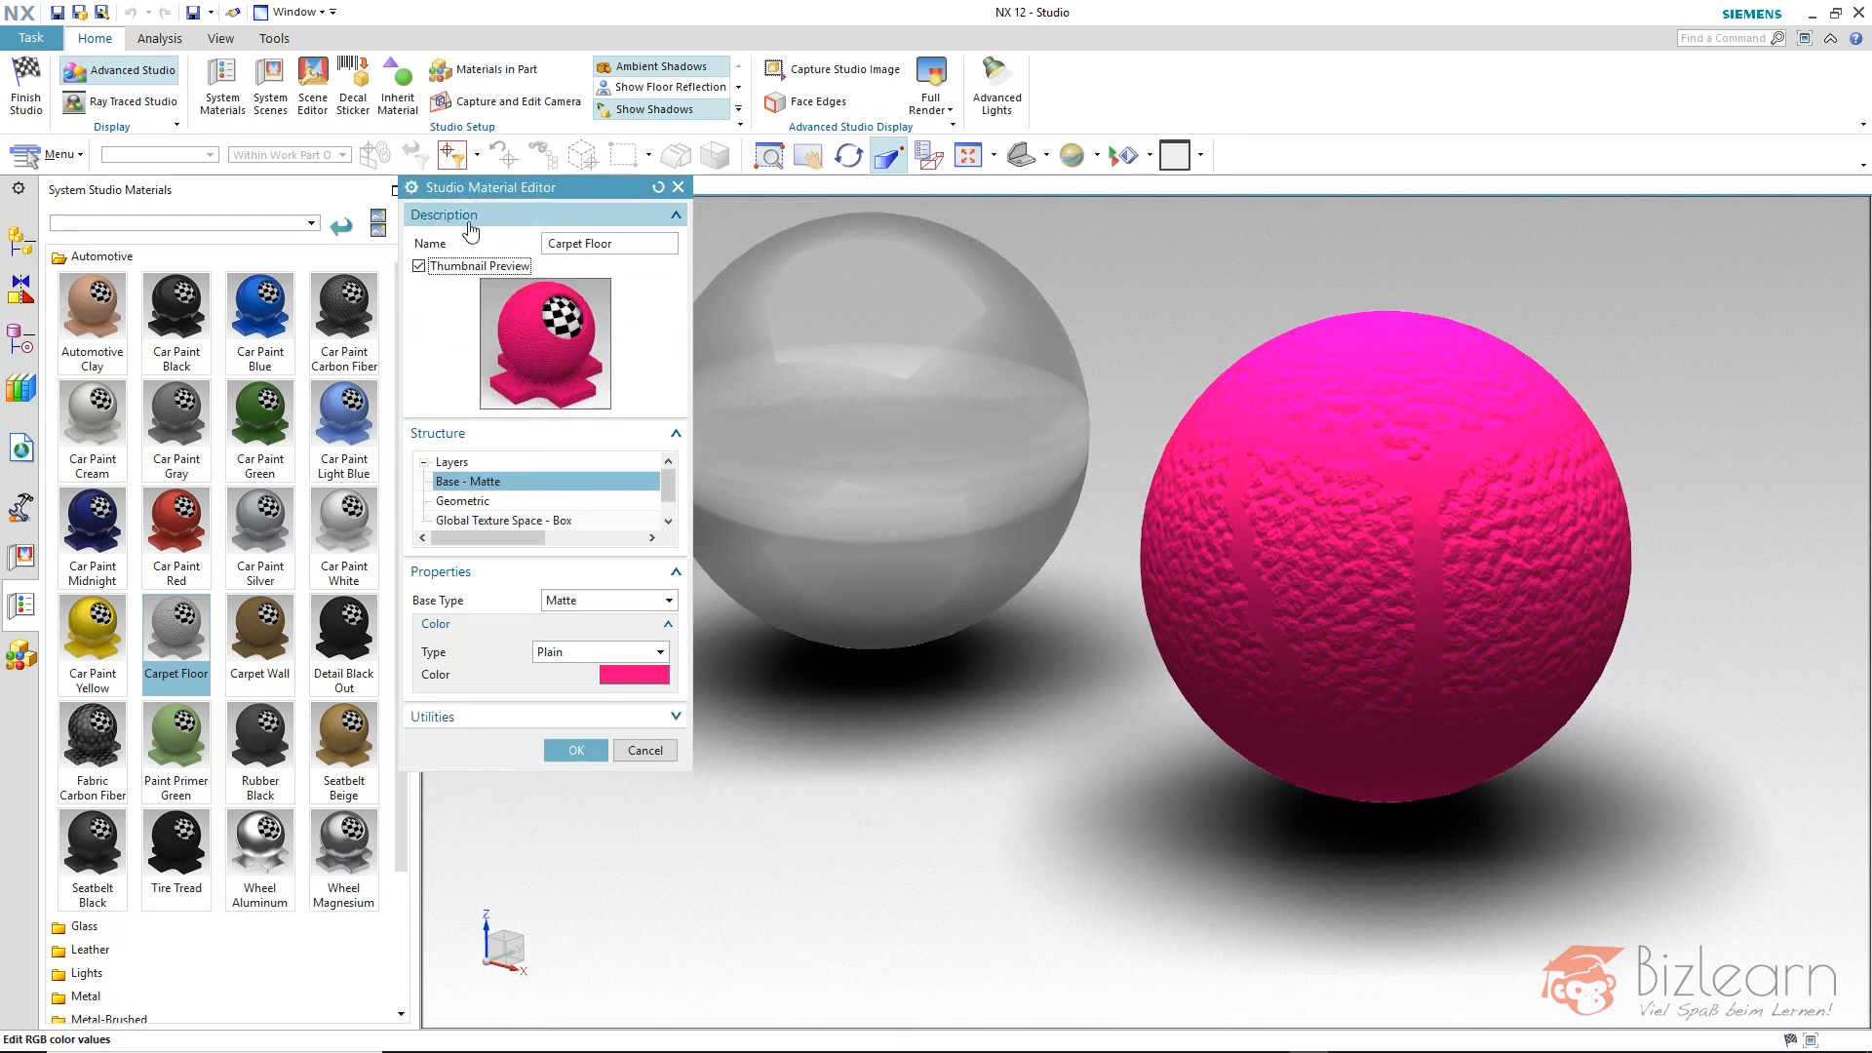
click(551, 725)
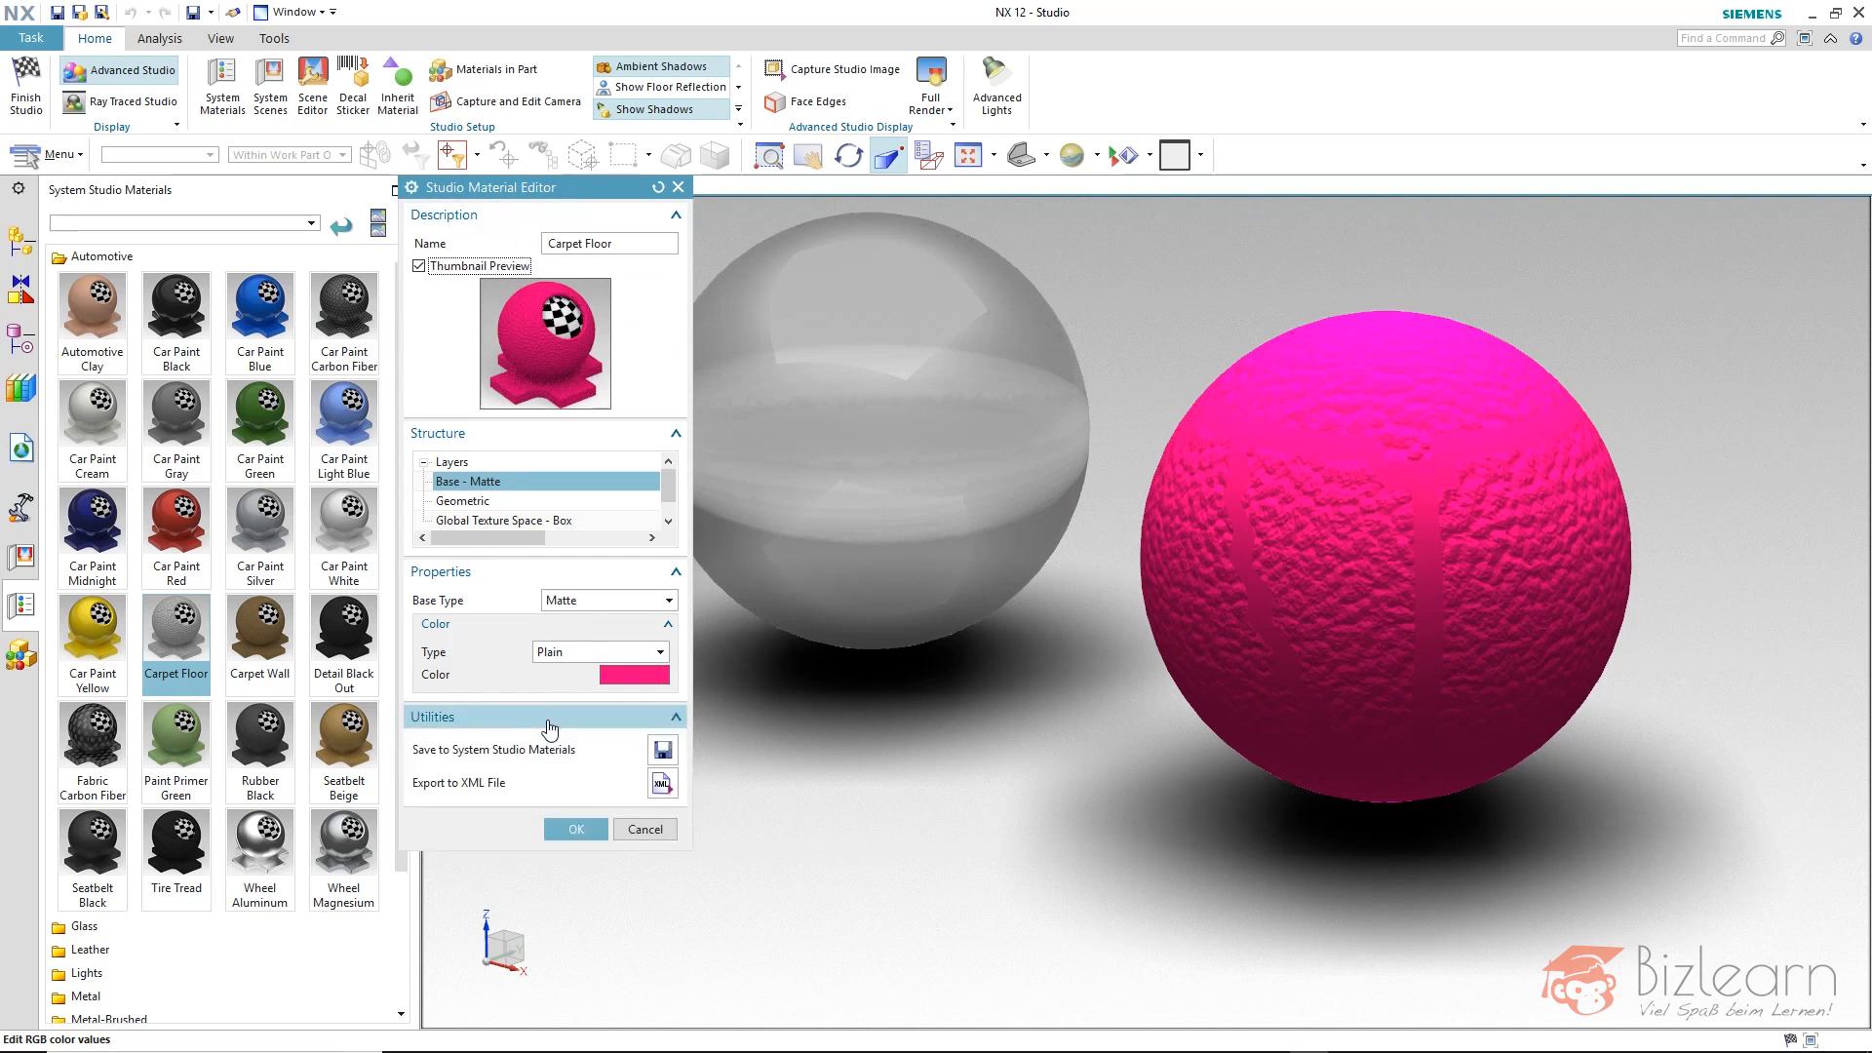